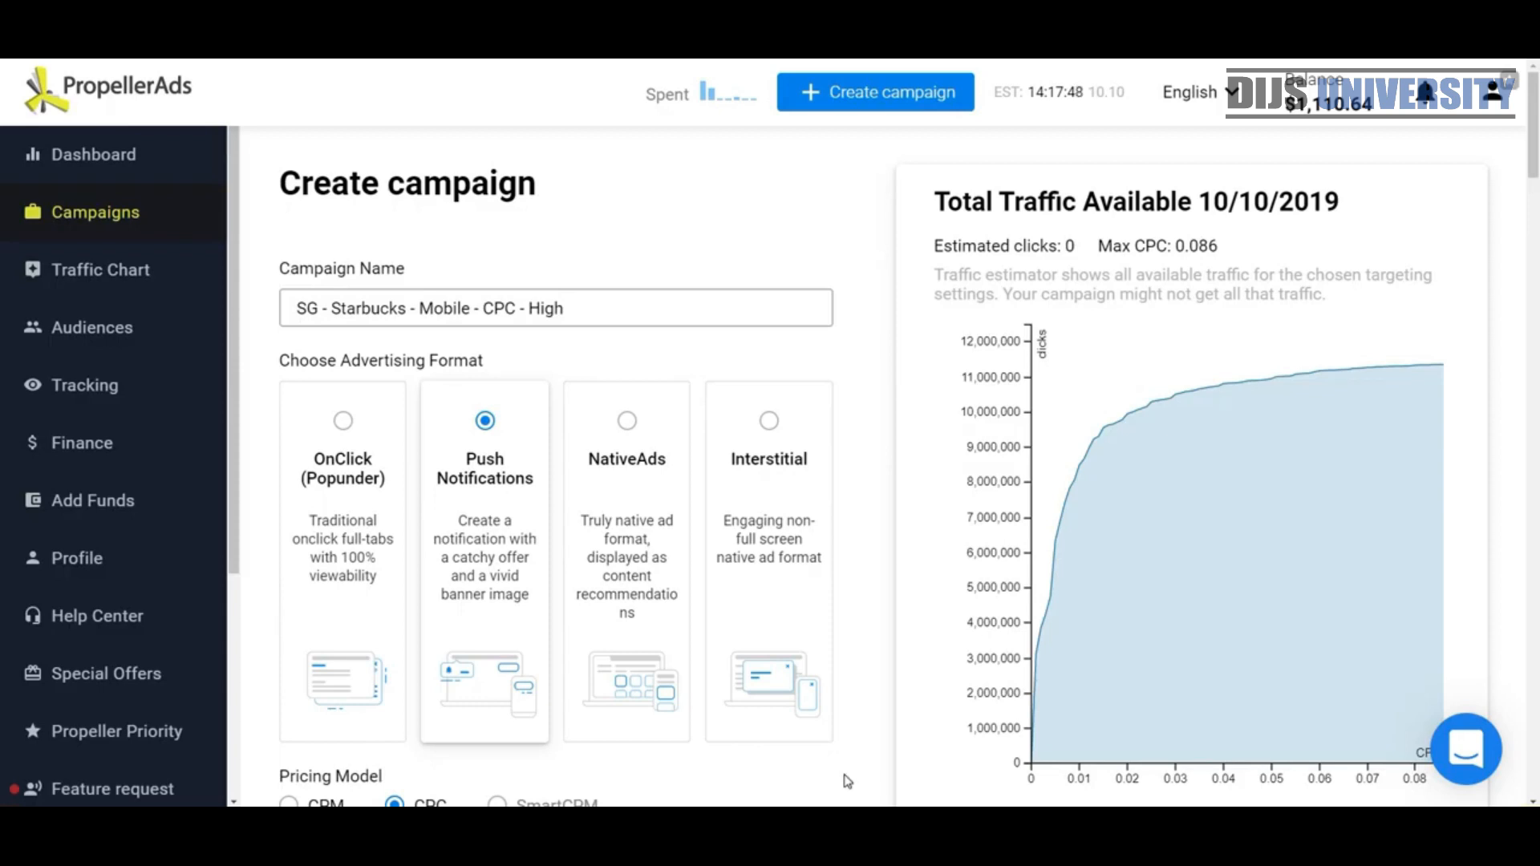
Review the campaign form's advertising format, pricing model, target URL, frequency capping and push notification creative sections.
{"action": "scroll", "coordinate": [848, 780], "scroll_direction": "down", "scroll_amount": 3}
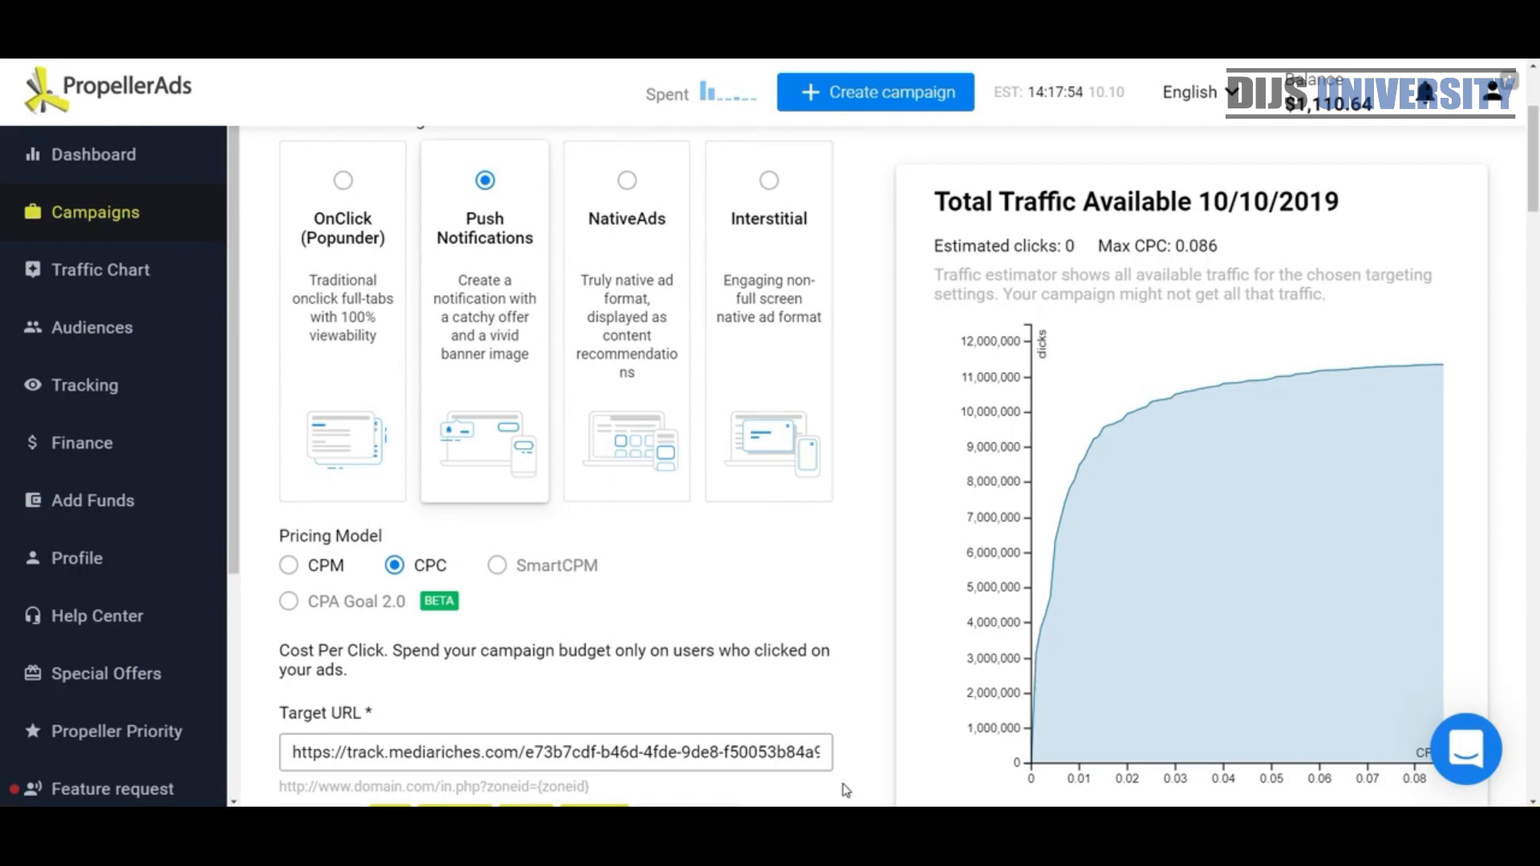
{"action": "scroll", "coordinate": [844, 790], "scroll_direction": "down", "scroll_amount": 4}
{"action": "scroll", "coordinate": [840, 790], "scroll_direction": "down", "scroll_amount": 4}
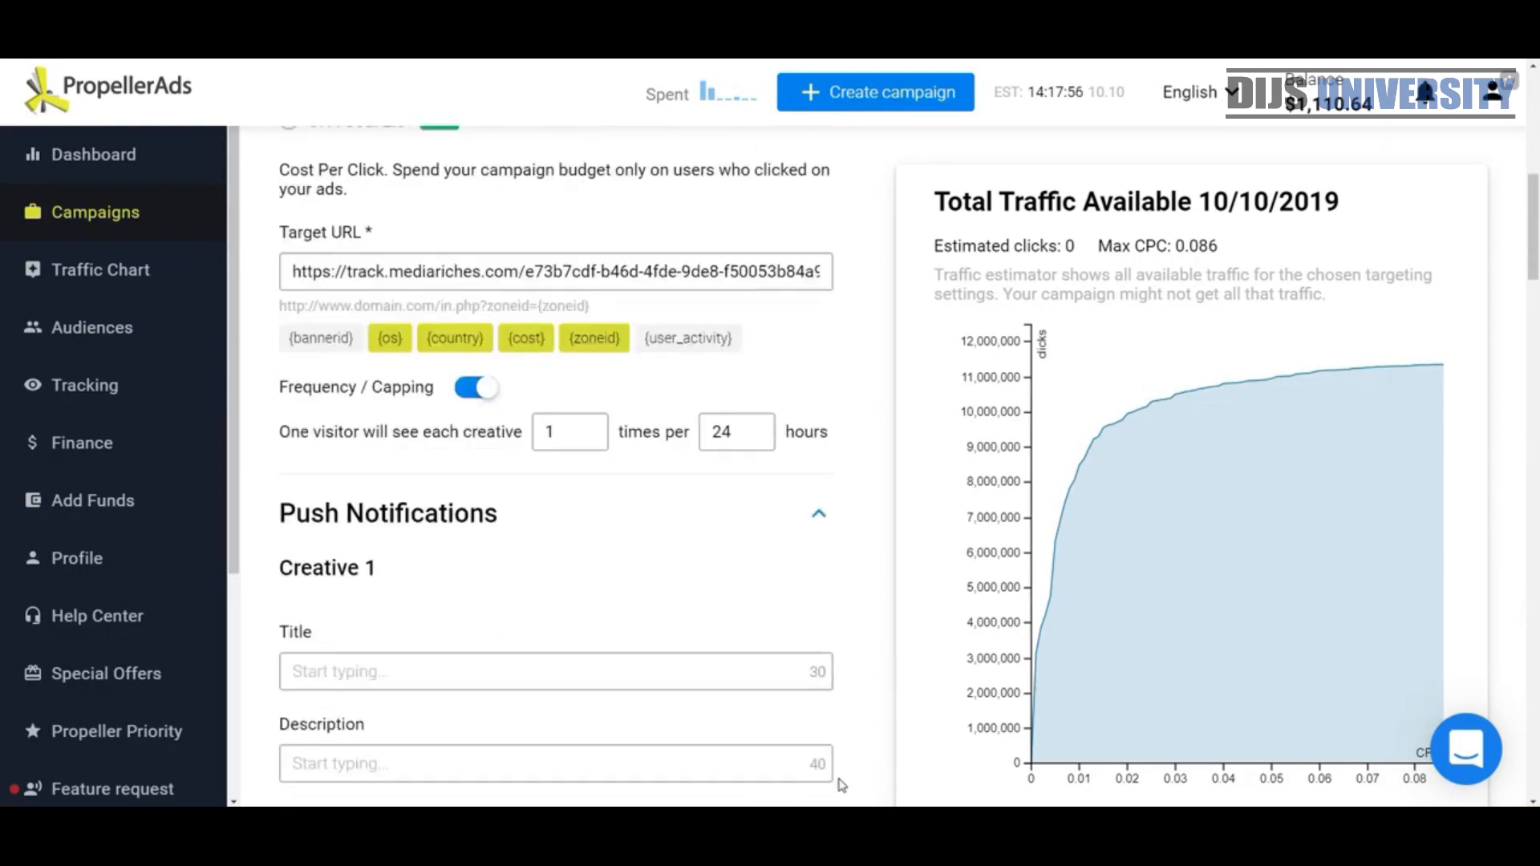
{"action": "scroll", "coordinate": [840, 784], "scroll_direction": "down", "scroll_amount": 2}
{"action": "scroll", "coordinate": [840, 784], "scroll_direction": "up", "scroll_amount": 3}
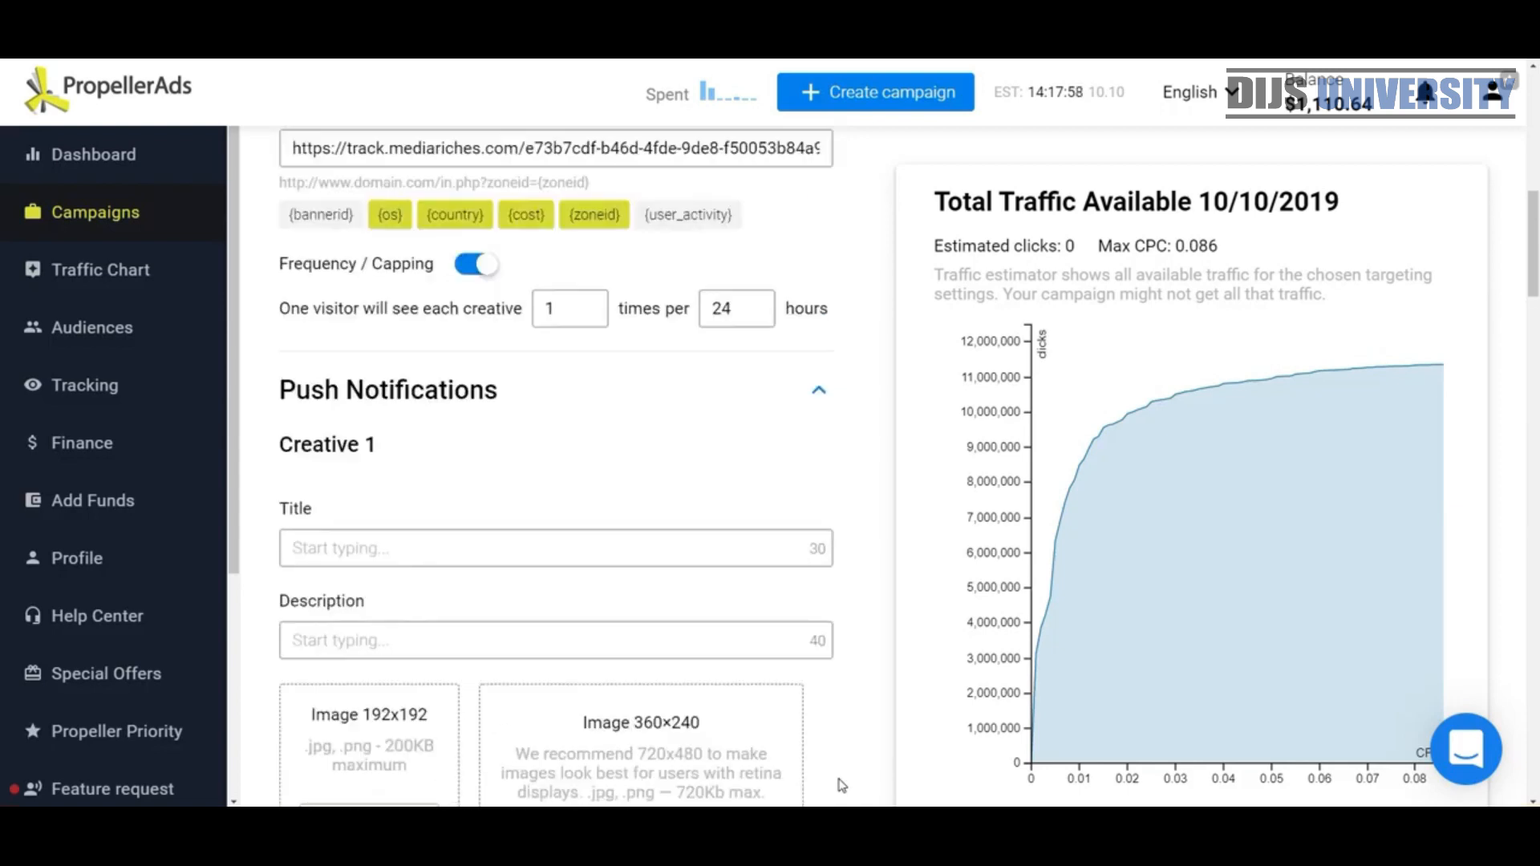
{"action": "scroll", "coordinate": [841, 785], "scroll_direction": "down", "scroll_amount": 2}
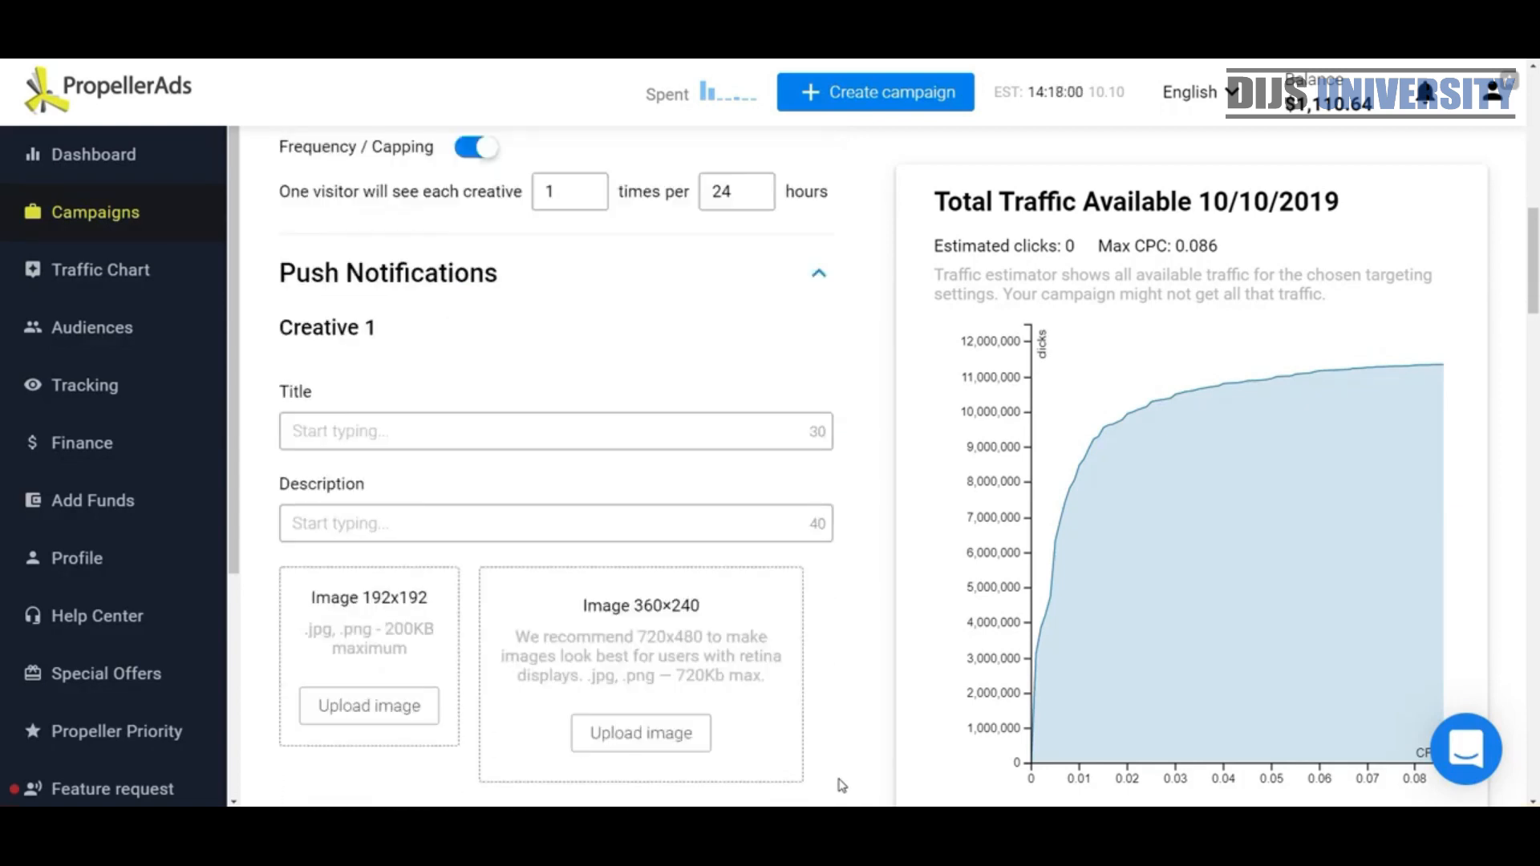
{"action": "scroll", "coordinate": [841, 785], "scroll_direction": "up", "scroll_amount": 5}
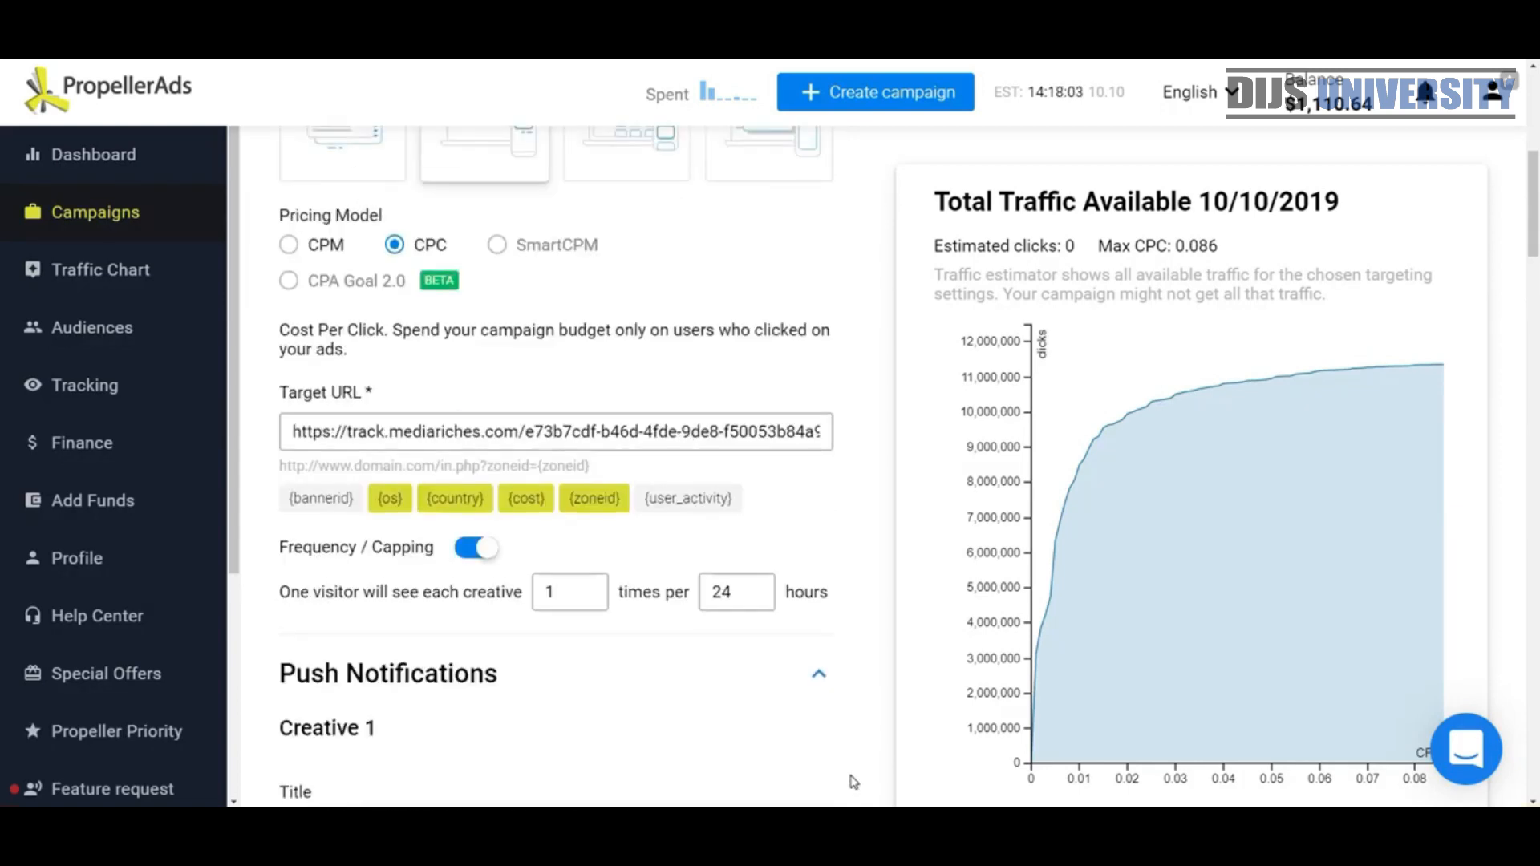
{"action": "scroll", "coordinate": [850, 783], "scroll_direction": "down", "scroll_amount": 3}
{"action": "scroll", "coordinate": [853, 782], "scroll_direction": "down", "scroll_amount": 3}
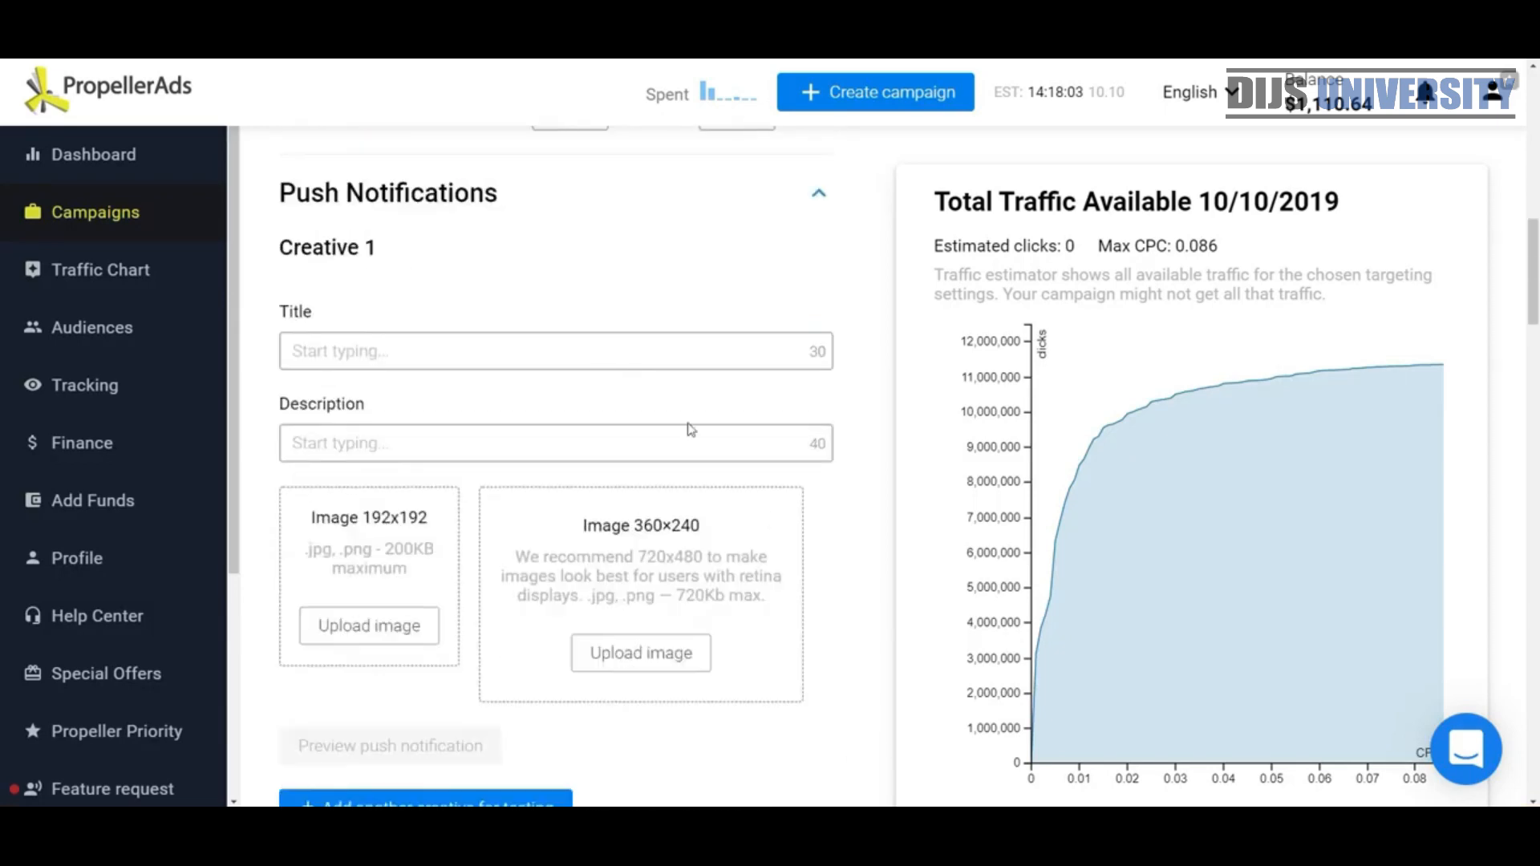
Fill the Creative 1 title with the saved suggestion "(1) It's PAK'nSAVE birthday!" that starts with an inbox emoji.
{"action": "left_click", "coordinate": [595, 351]}
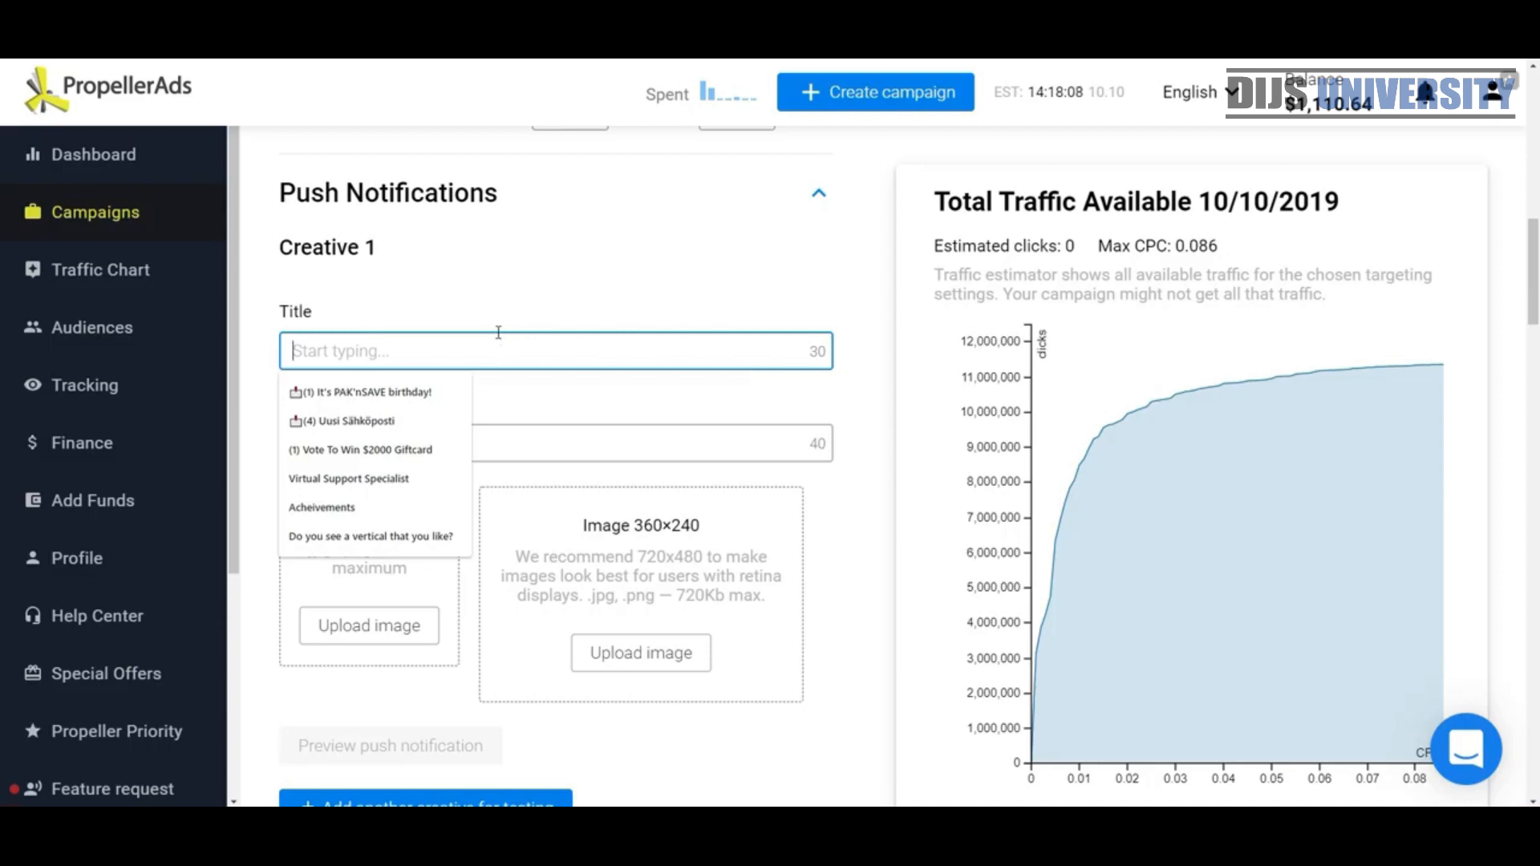
{"action": "left_click", "coordinate": [375, 391]}
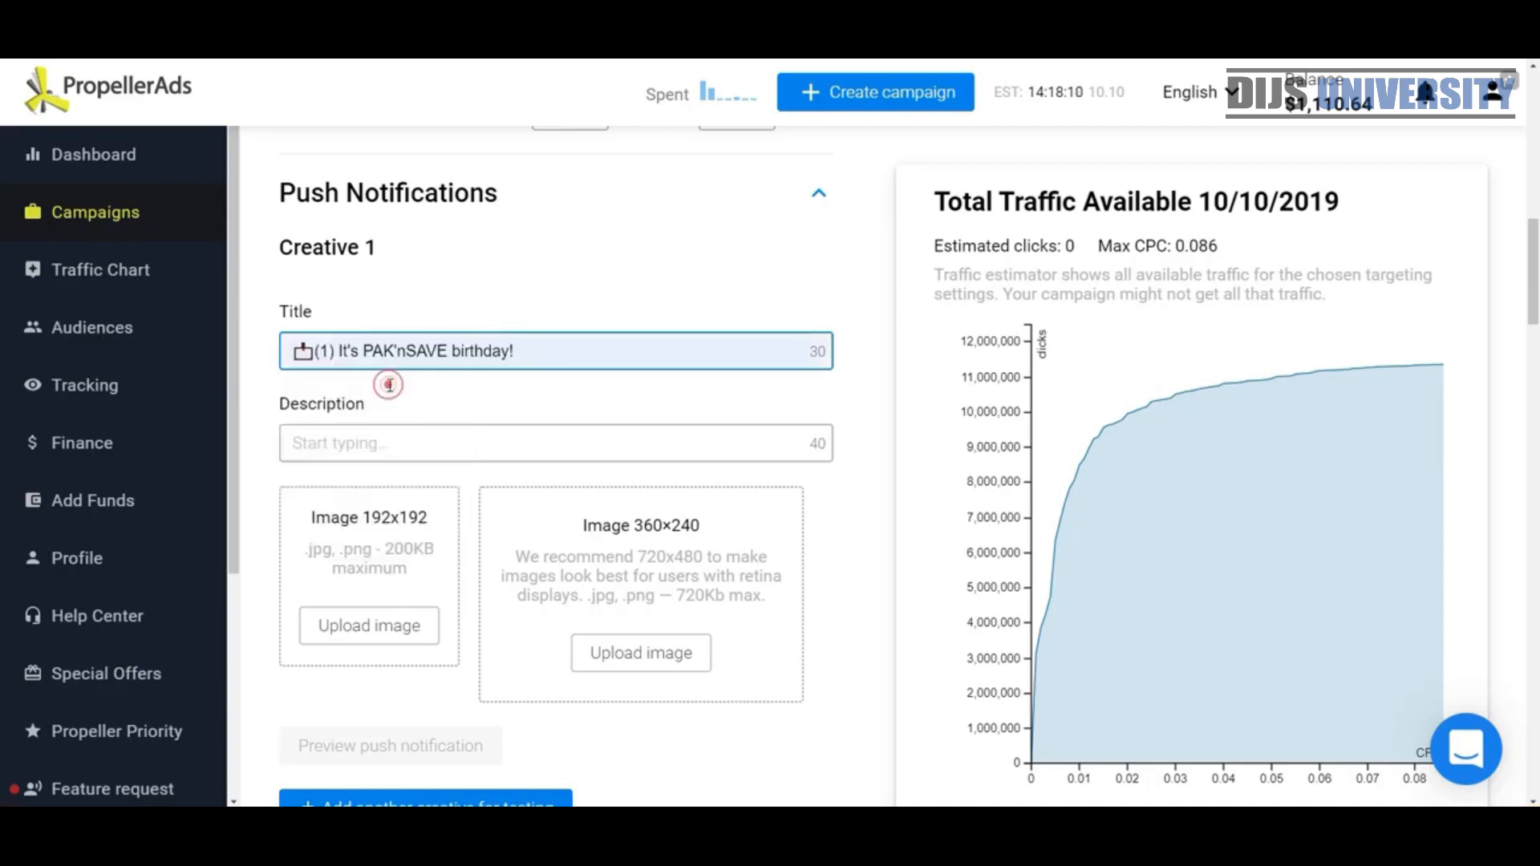
{"action": "left_click", "coordinate": [326, 343]}
{"action": "left_click", "coordinate": [315, 344]}
{"action": "left_click", "coordinate": [375, 345]}
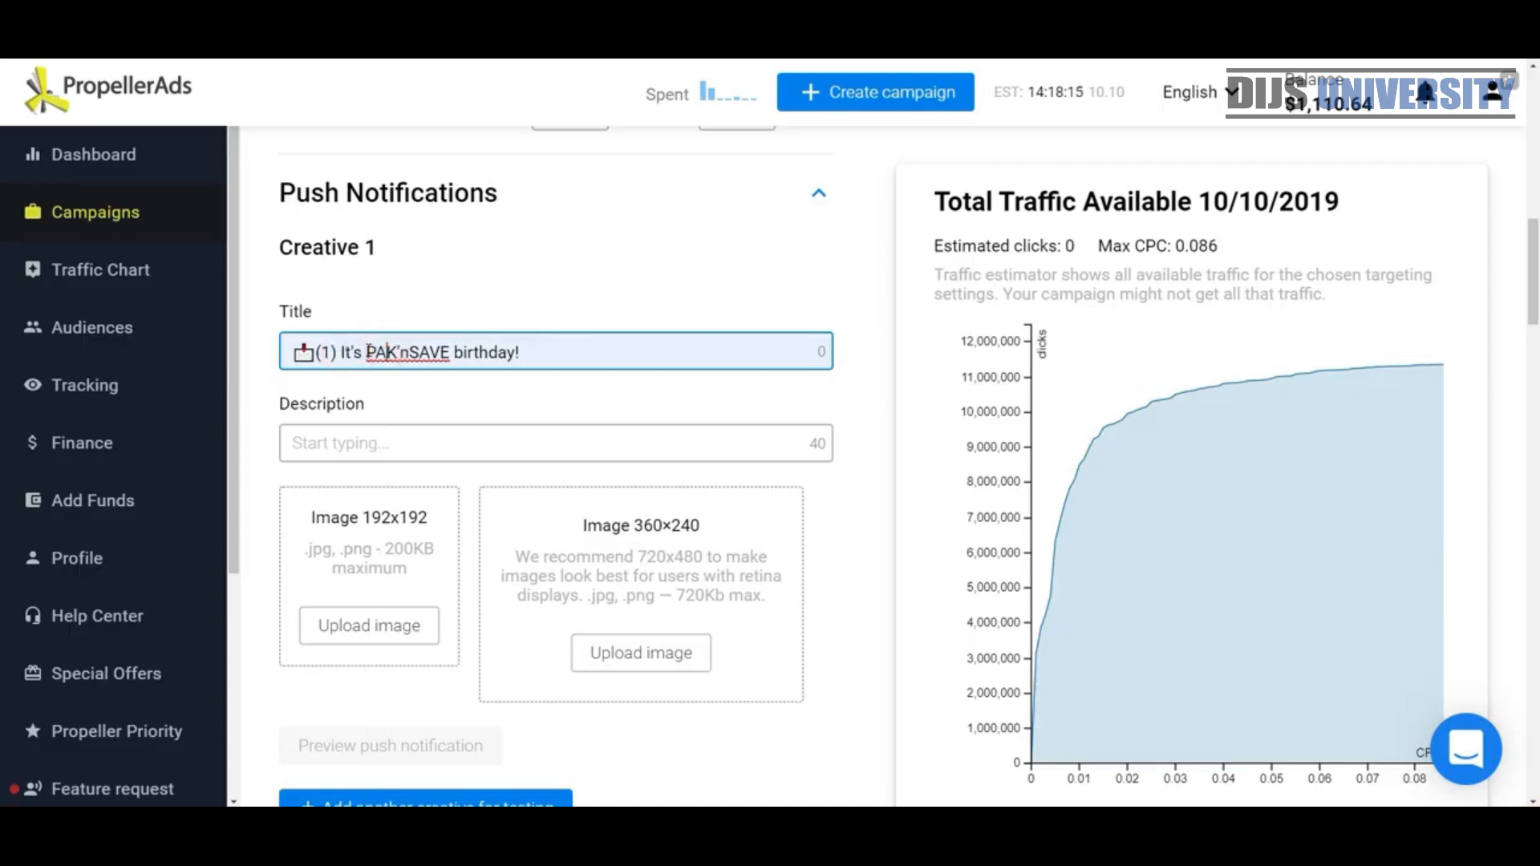
Delete the title text after "(1)", keeping only the inbox emoji and the number.
{"action": "left_click_drag", "start_coordinate": [365, 353], "coordinate": [520, 365]}
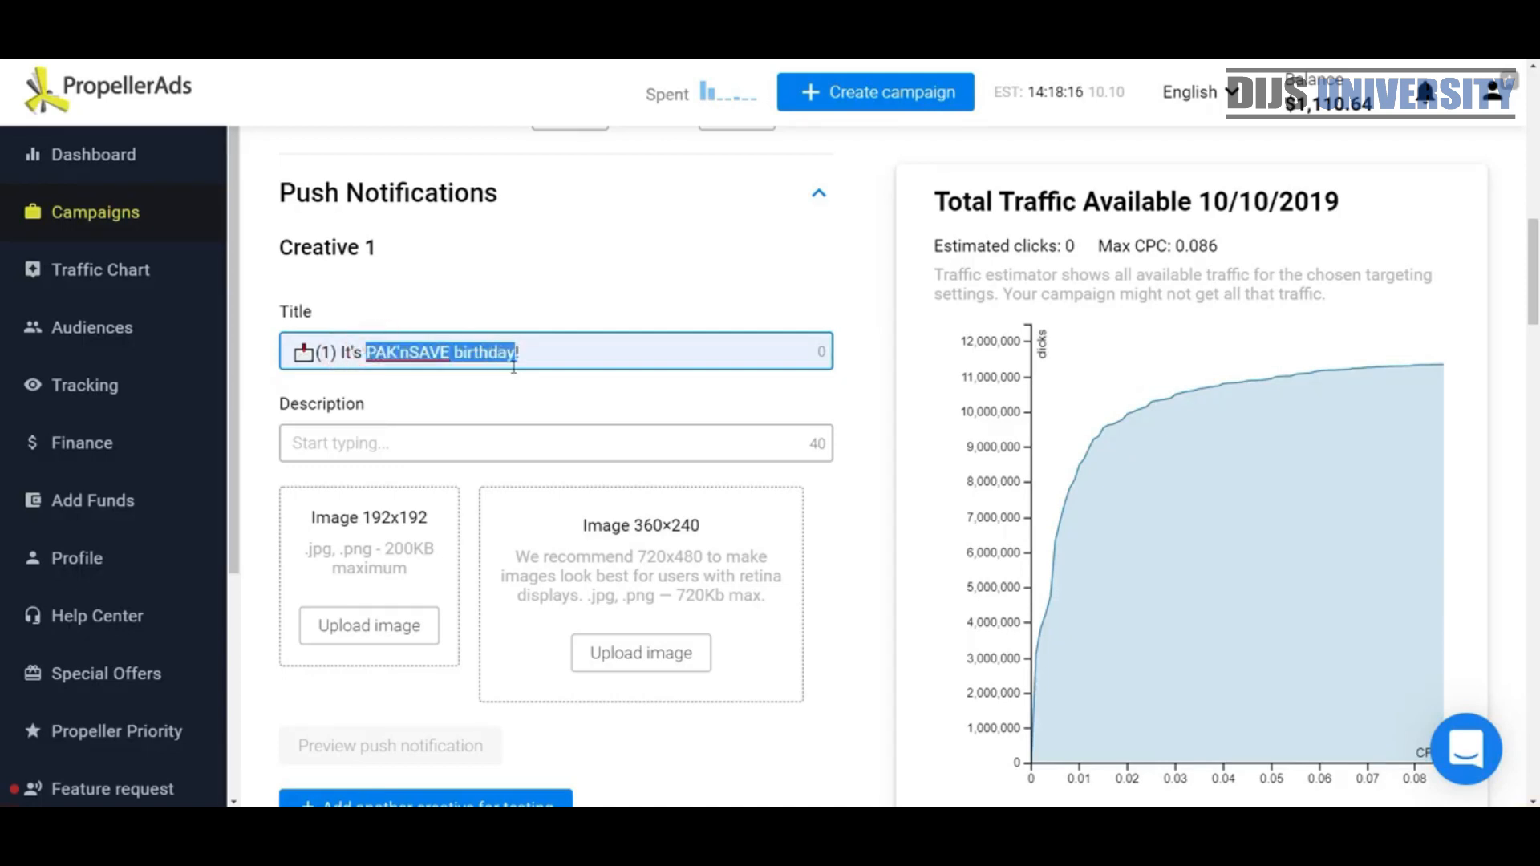
{"action": "left_click", "coordinate": [498, 356]}
{"action": "left_click_drag", "start_coordinate": [345, 346], "coordinate": [546, 353]}
{"action": "key", "text": "BackSpace"}
{"action": "key", "text": "BackSpace"}
{"action": "key", "text": "BackSpace"}
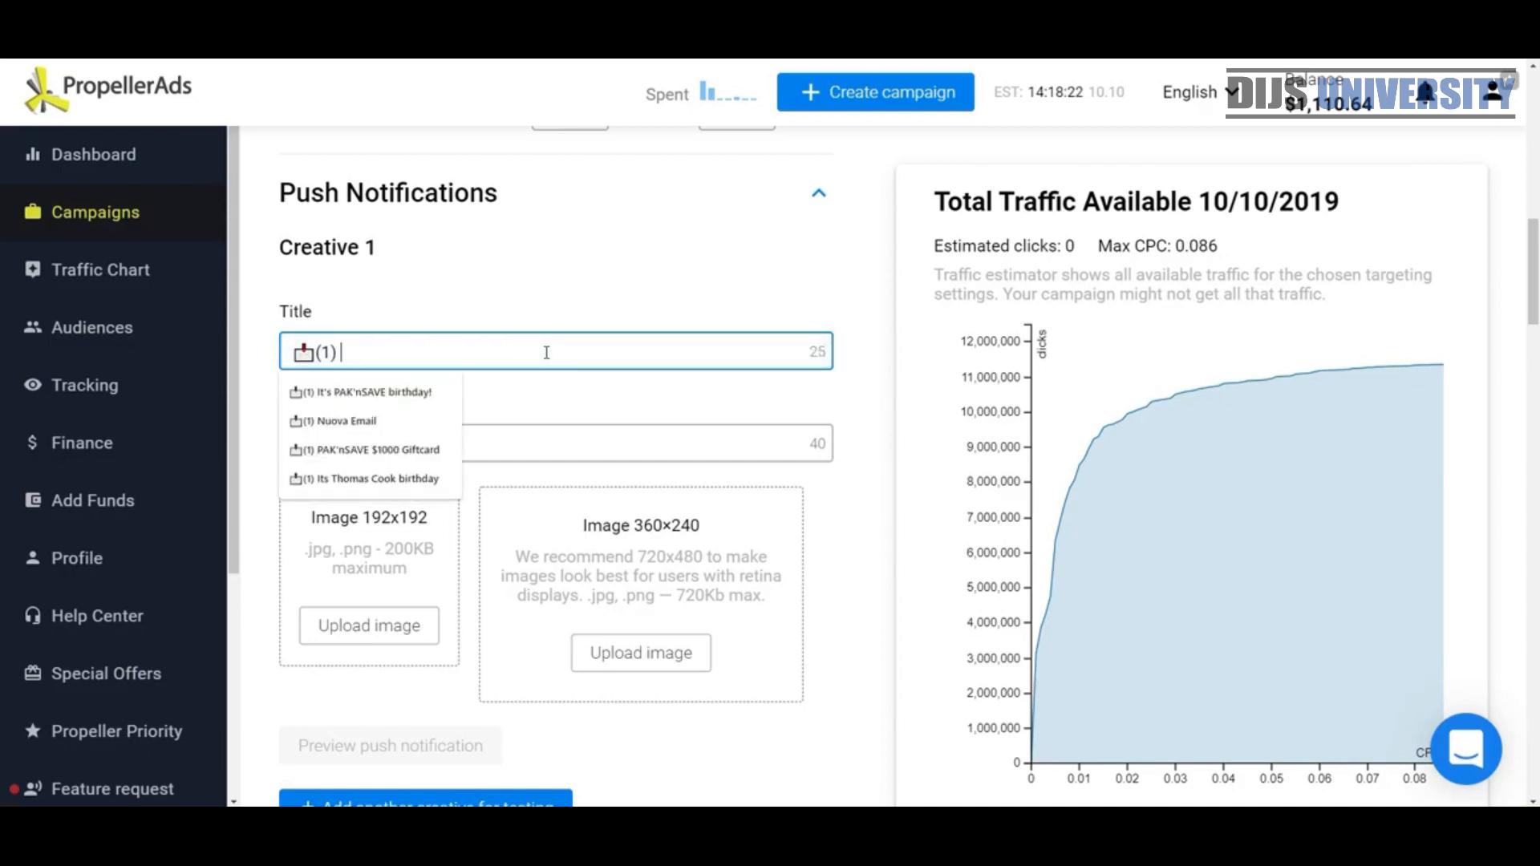
{"action": "type", "text": "F"}
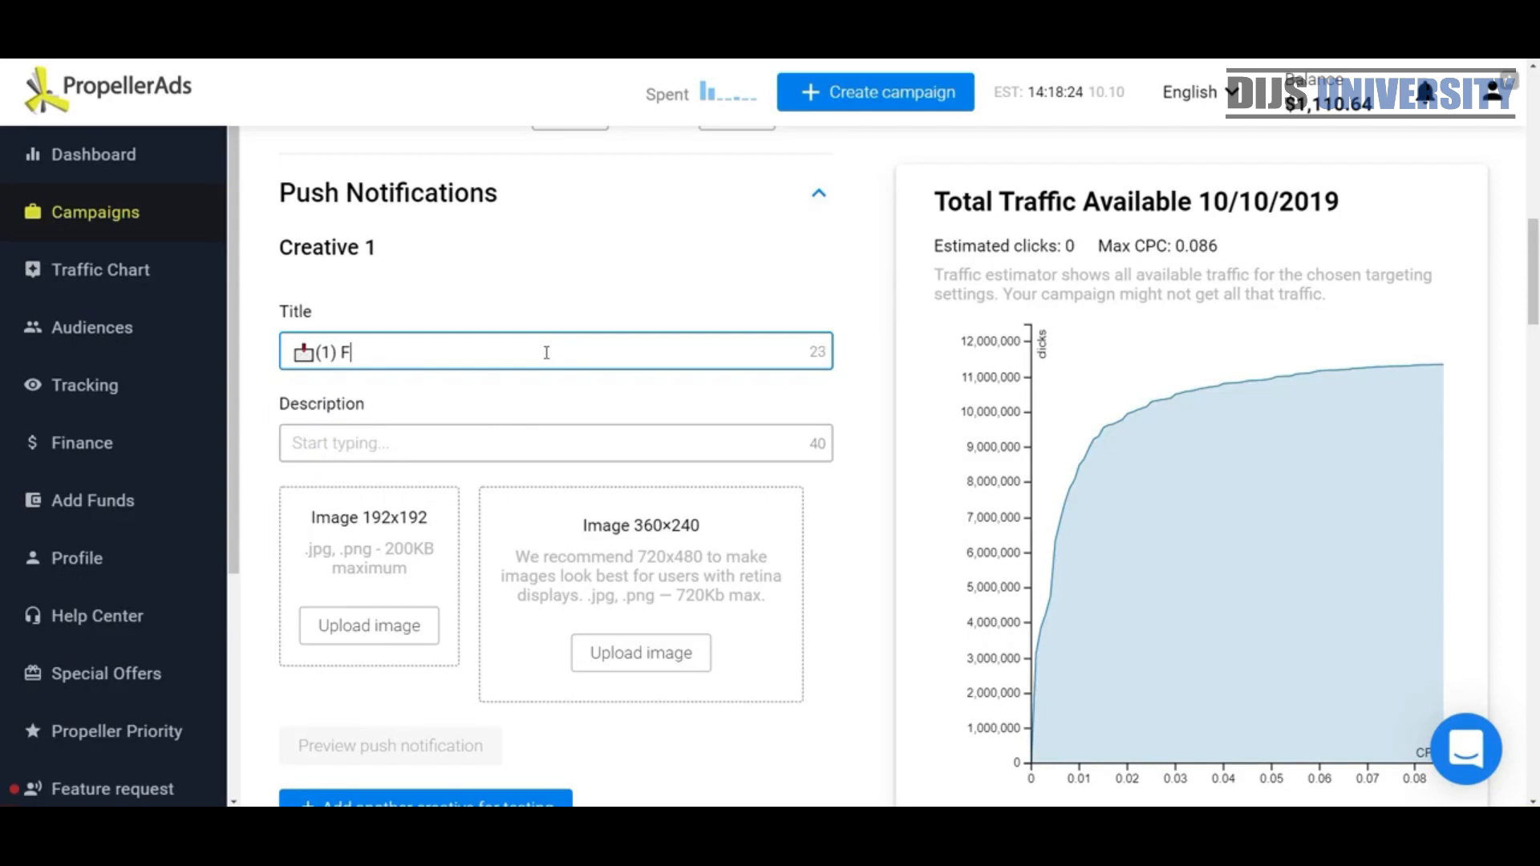
{"action": "key", "text": "BackSpace"}
{"action": "key", "text": "BackSpace"}
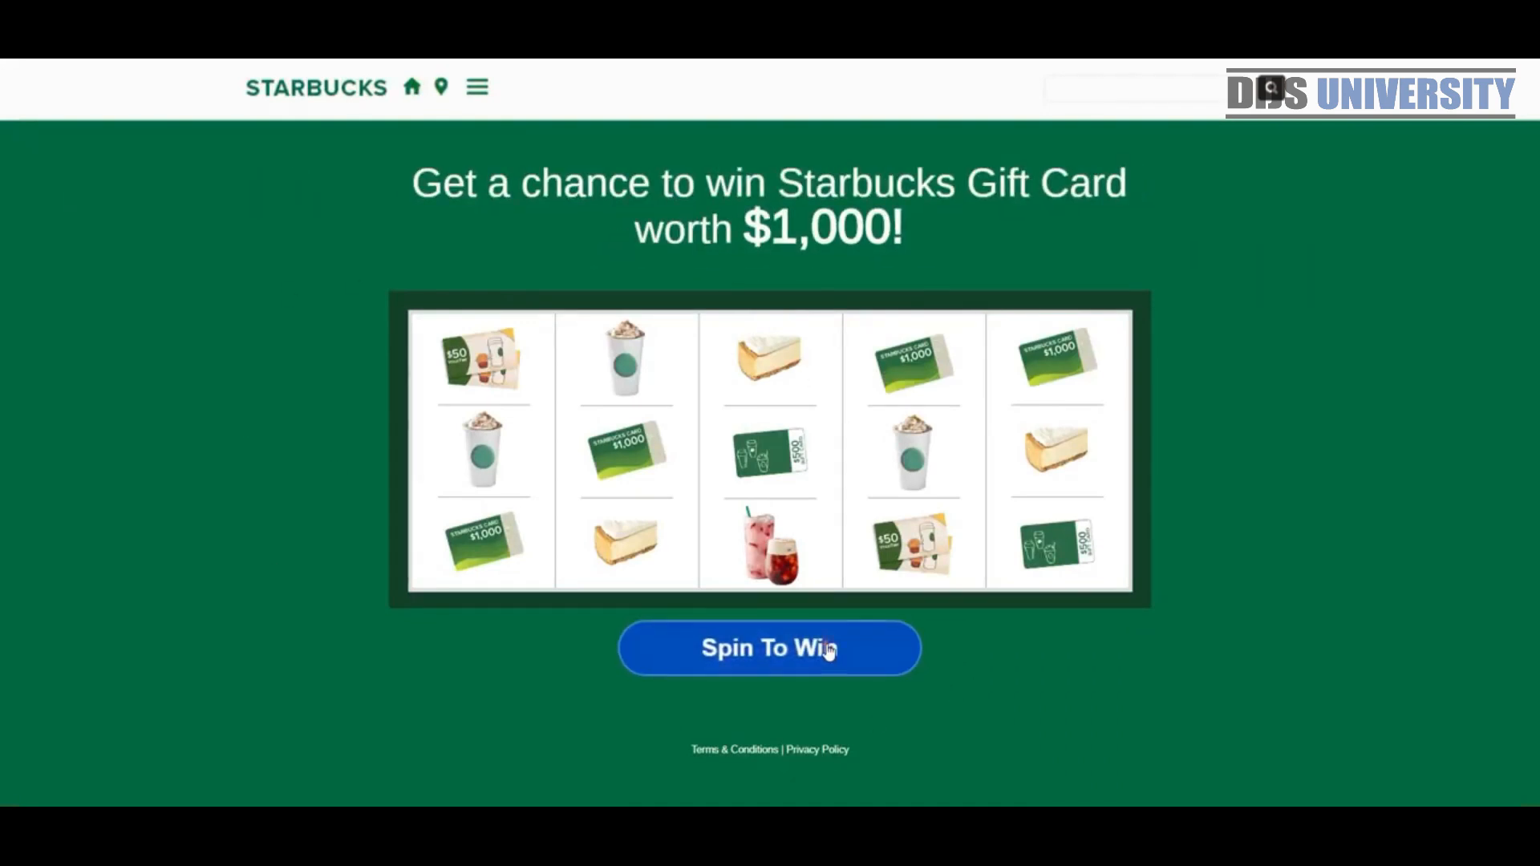
On the Starbucks gift card landing page, spin to win and go through the four survey questions, answering Hot Beverage and Cakes to the first two.
{"action": "left_click", "coordinate": [828, 649]}
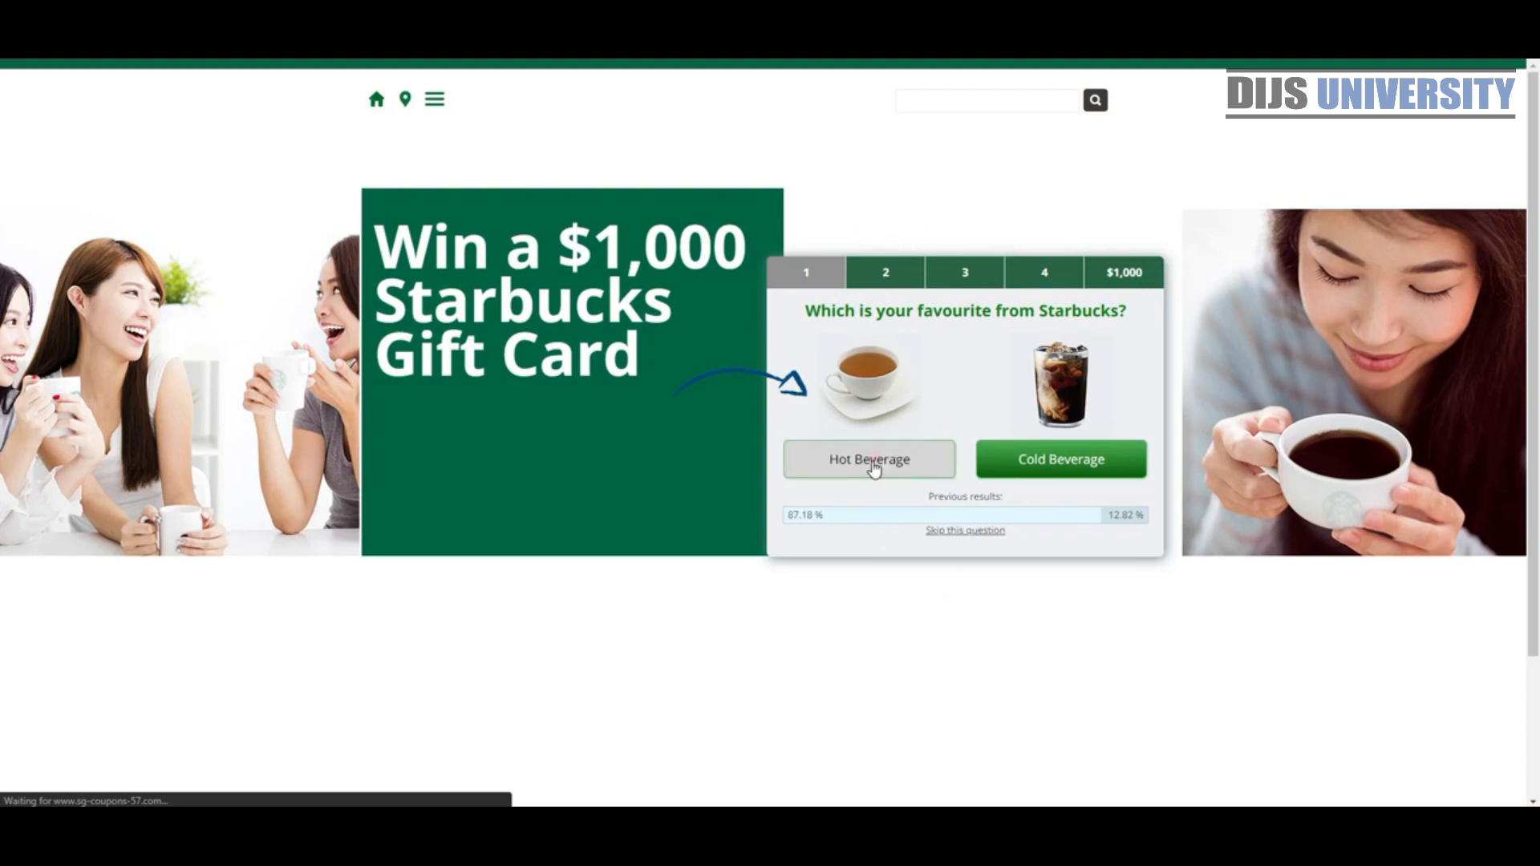
{"action": "left_click", "coordinate": [876, 472]}
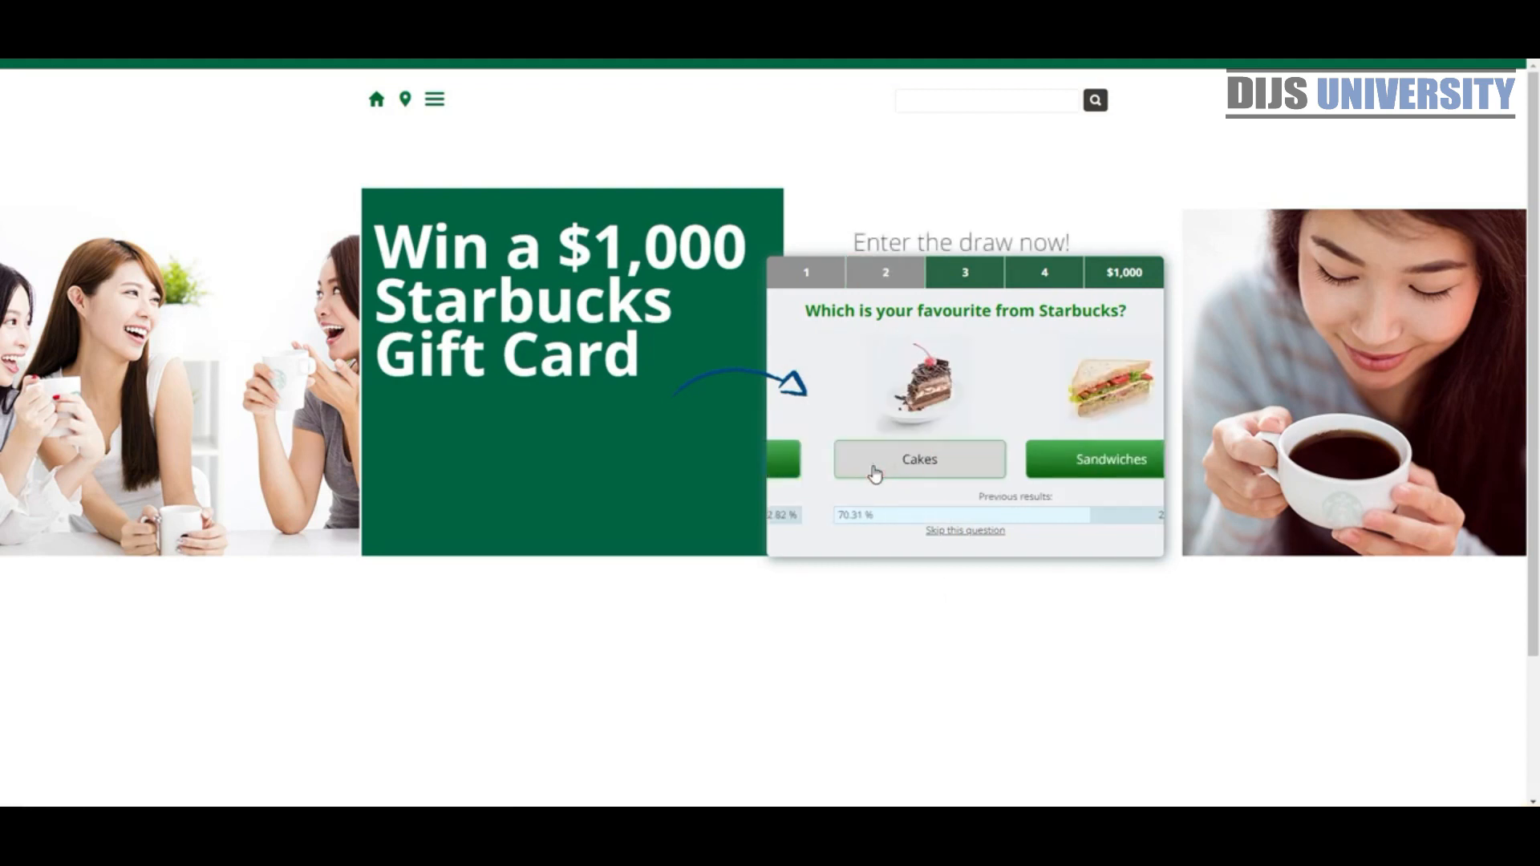
{"action": "left_click", "coordinate": [875, 471]}
{"action": "left_click", "coordinate": [875, 472]}
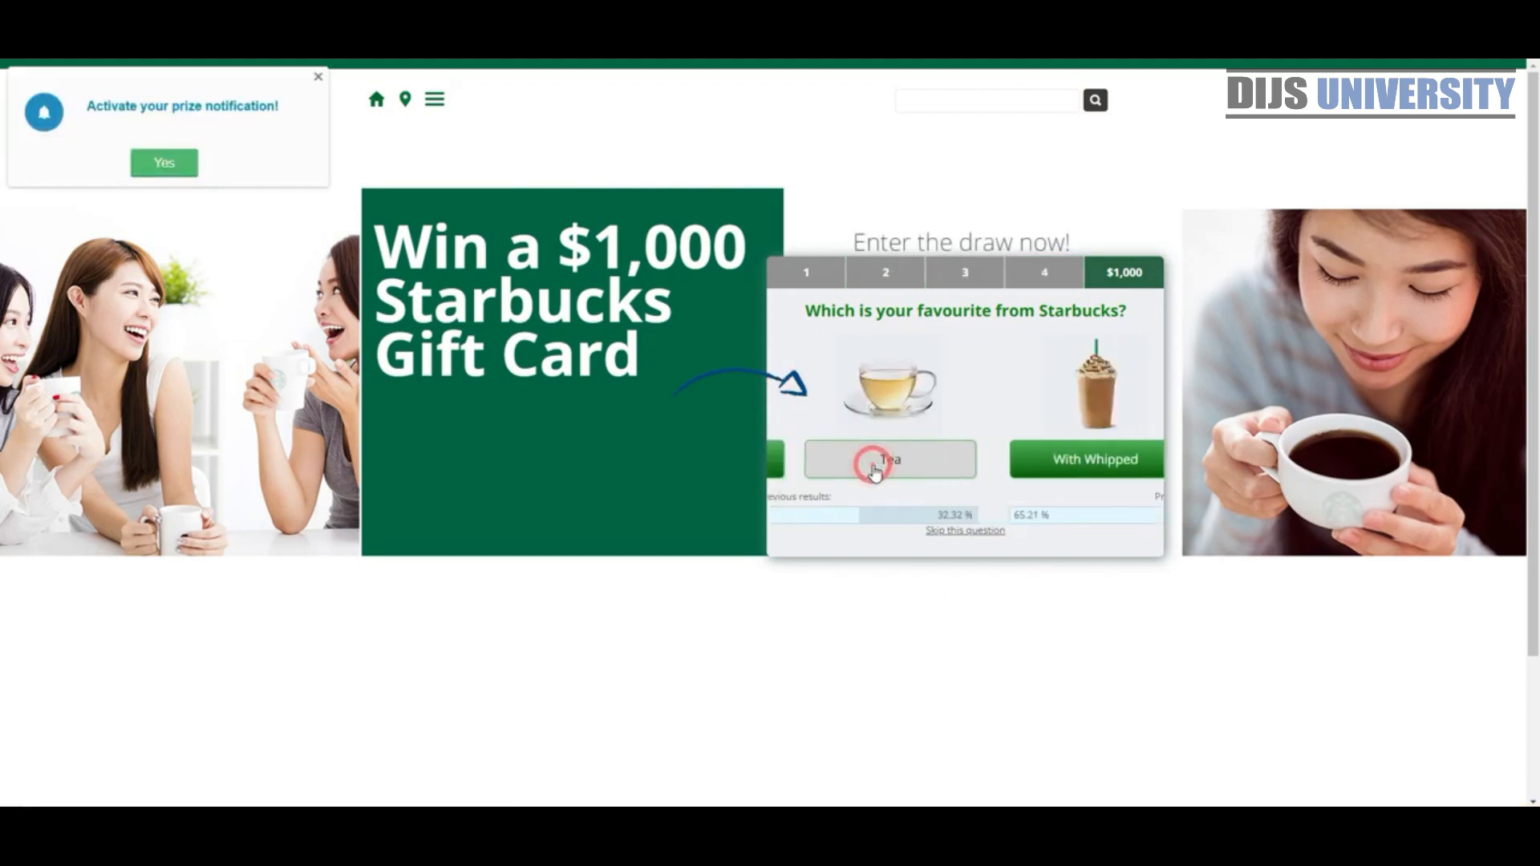
{"action": "left_click", "coordinate": [876, 472]}
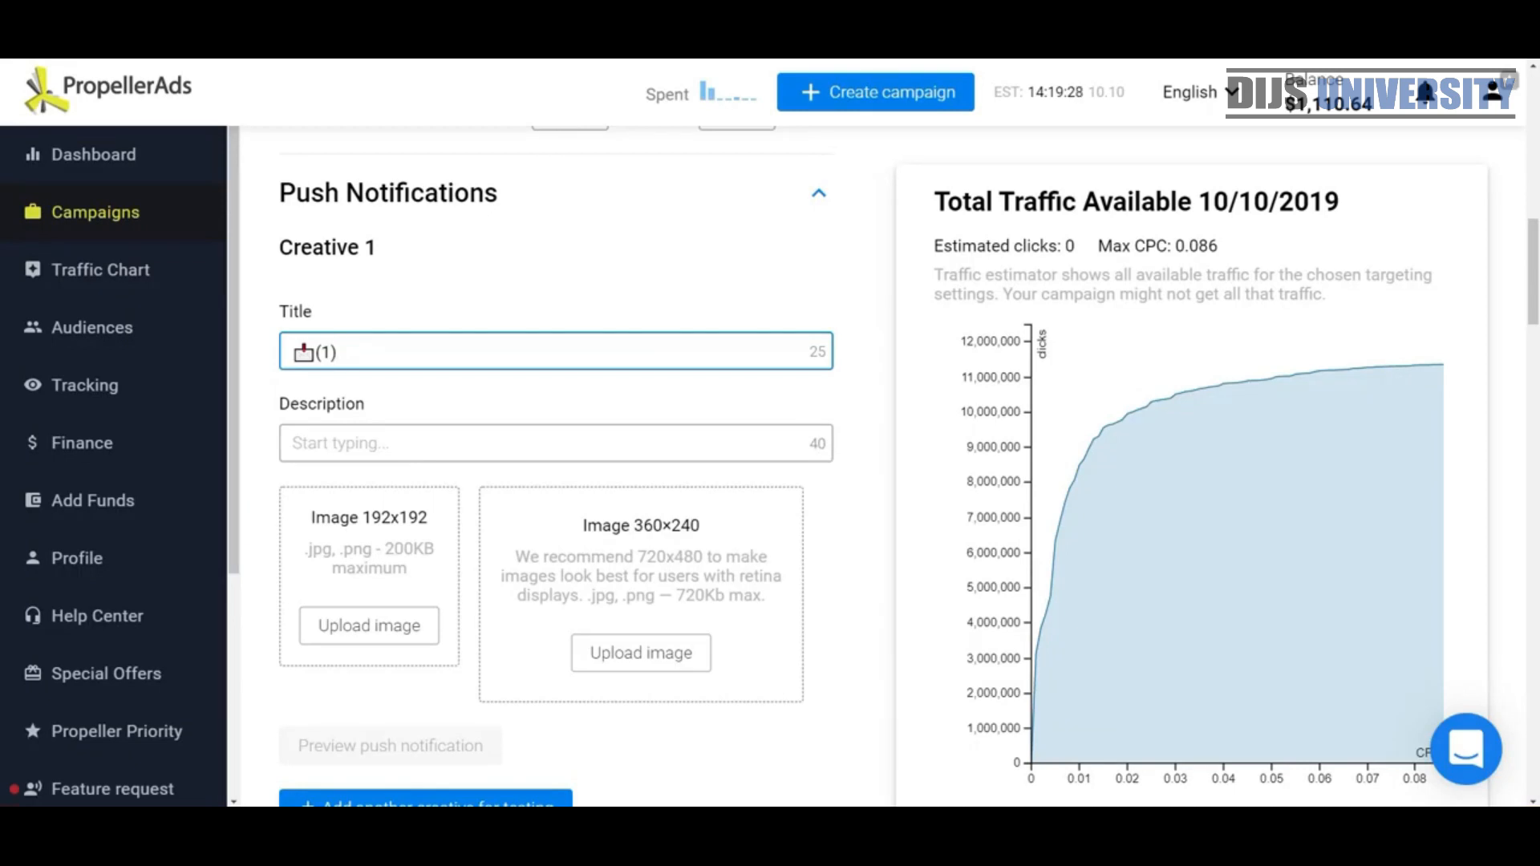
Switch to PicResize and load the "1k coffee gift card" image from the Deberoo Push Images folder for editing.
{"action": "left_click", "coordinate": [314, 443]}
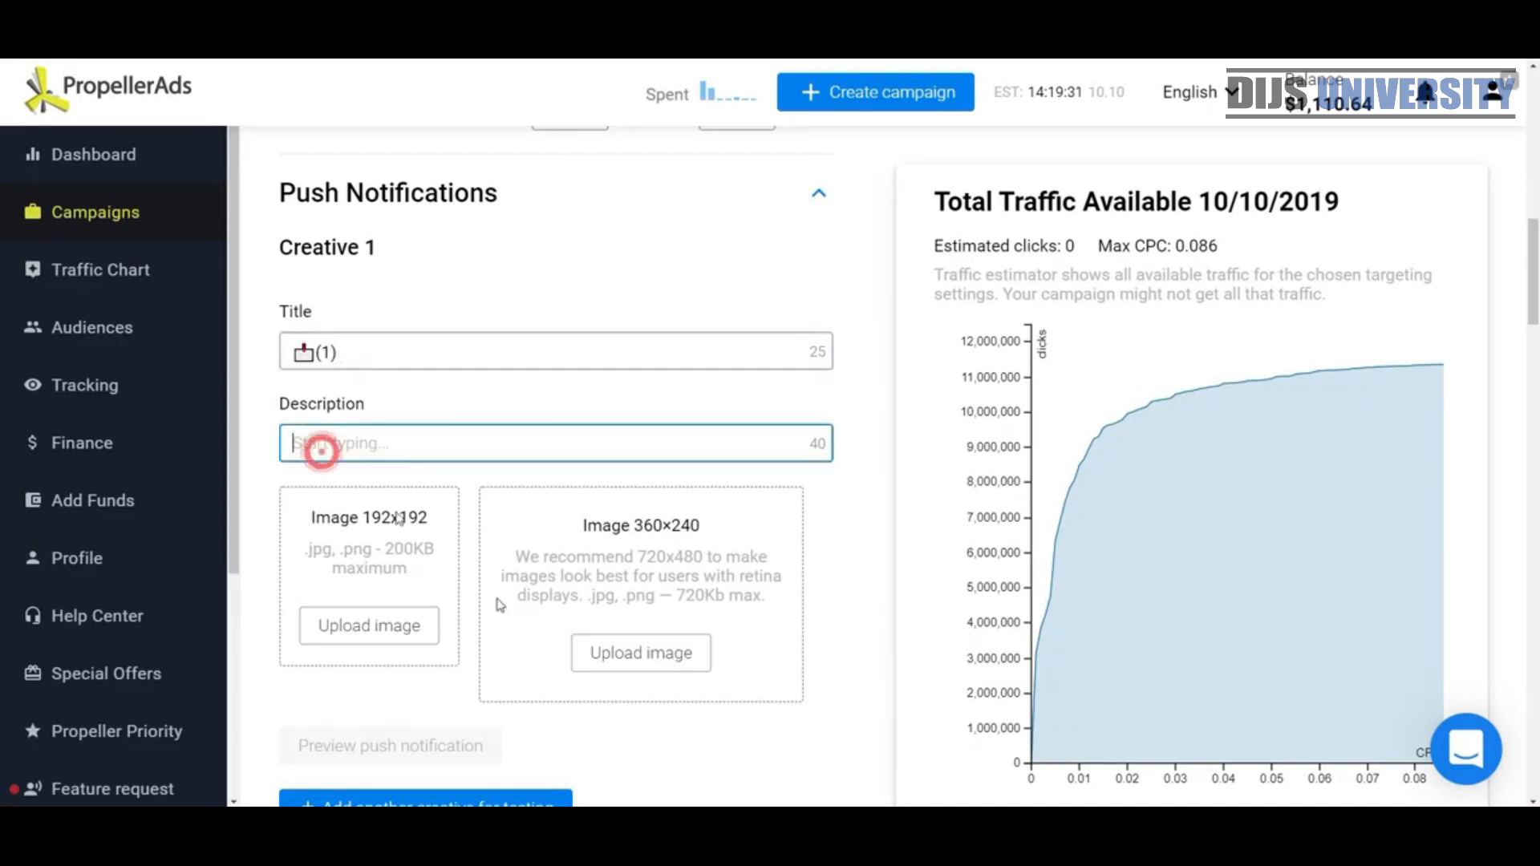
{"action": "left_click", "coordinate": [1134, 44]}
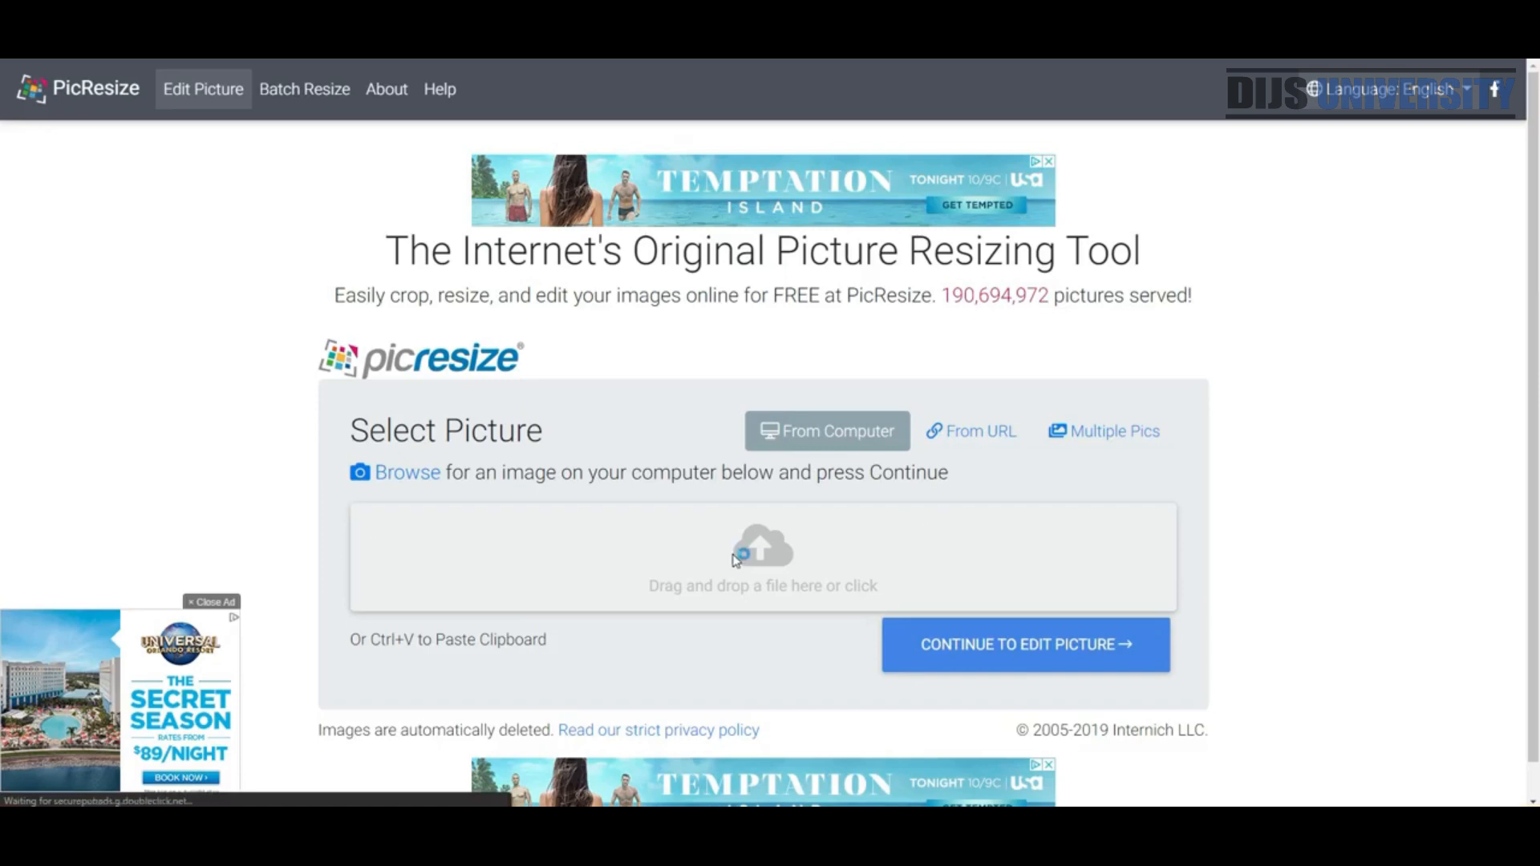
{"action": "left_click", "coordinate": [734, 559]}
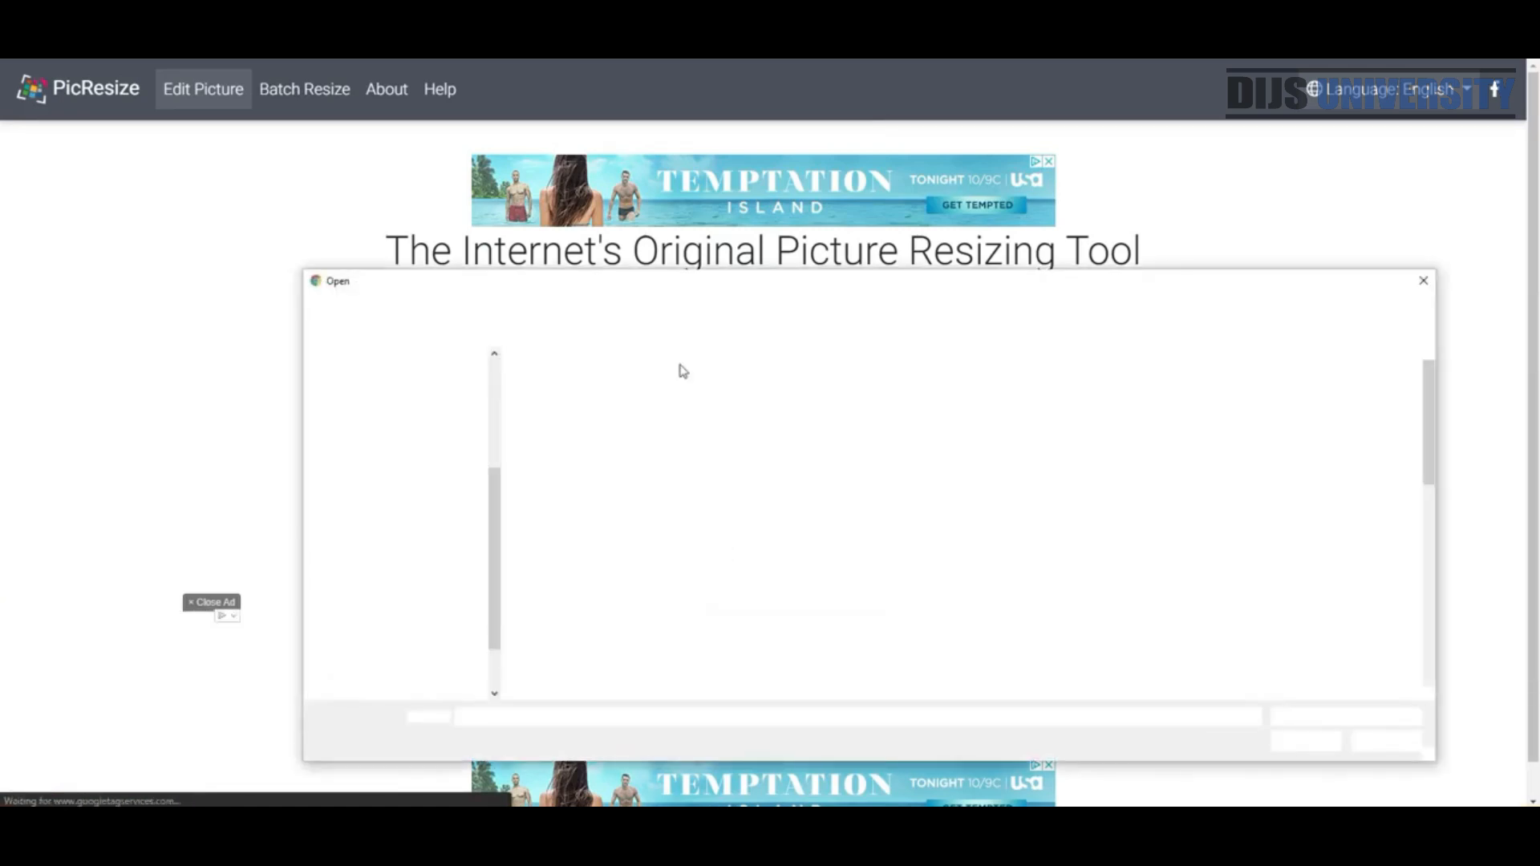
{"action": "left_click", "coordinate": [662, 282]}
{"action": "left_click_drag", "start_coordinate": [662, 281], "coordinate": [534, 222]}
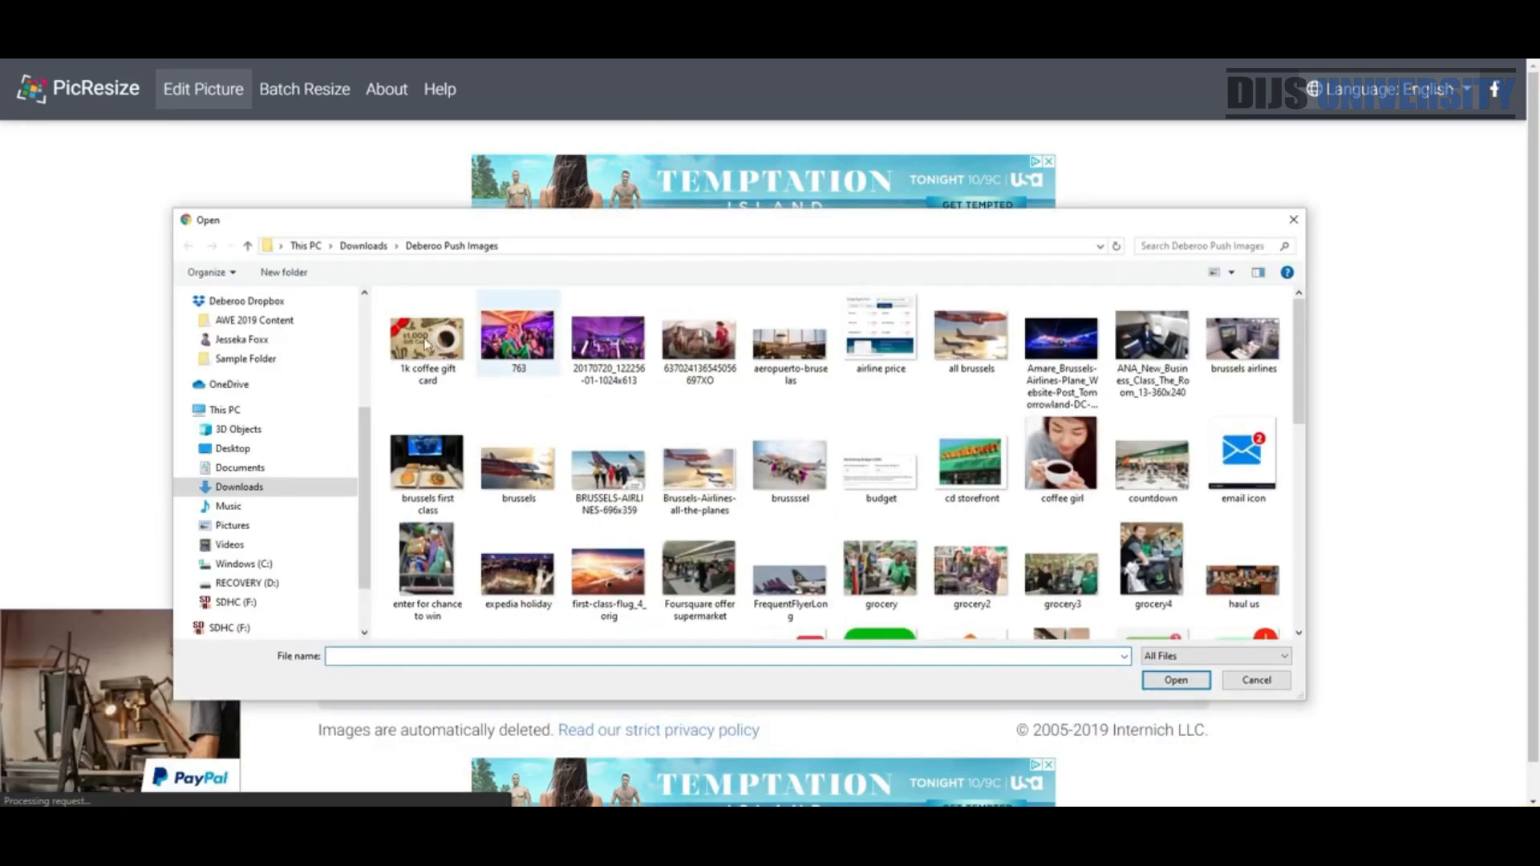
{"action": "double_click", "coordinate": [426, 345]}
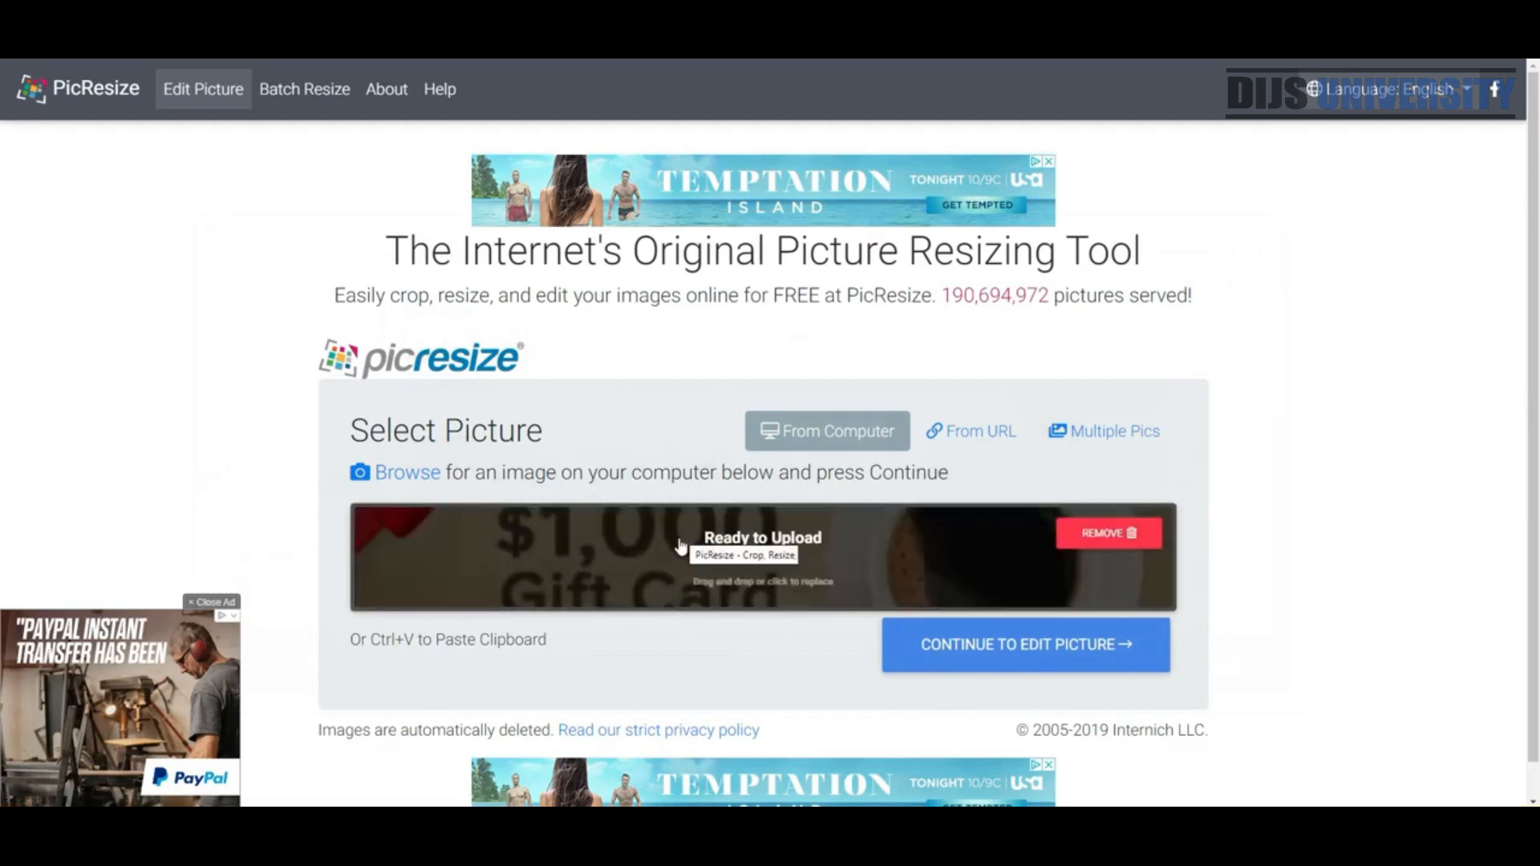
{"action": "left_click", "coordinate": [1055, 644]}
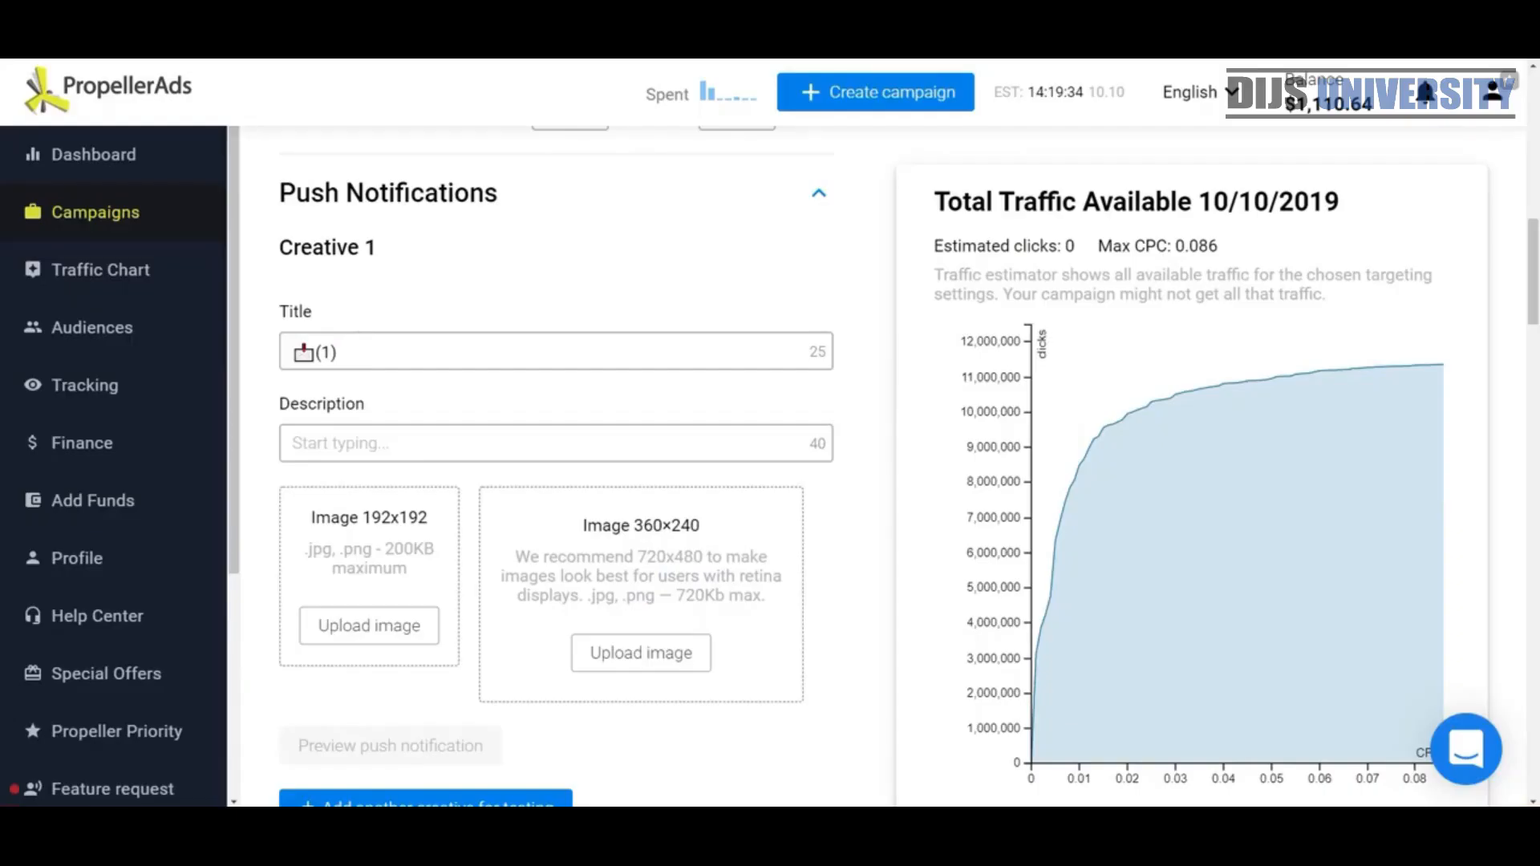
Set the gift card picture's new size to a custom 360 by 240 pixels.
{"action": "left_click", "coordinate": [401, 442]}
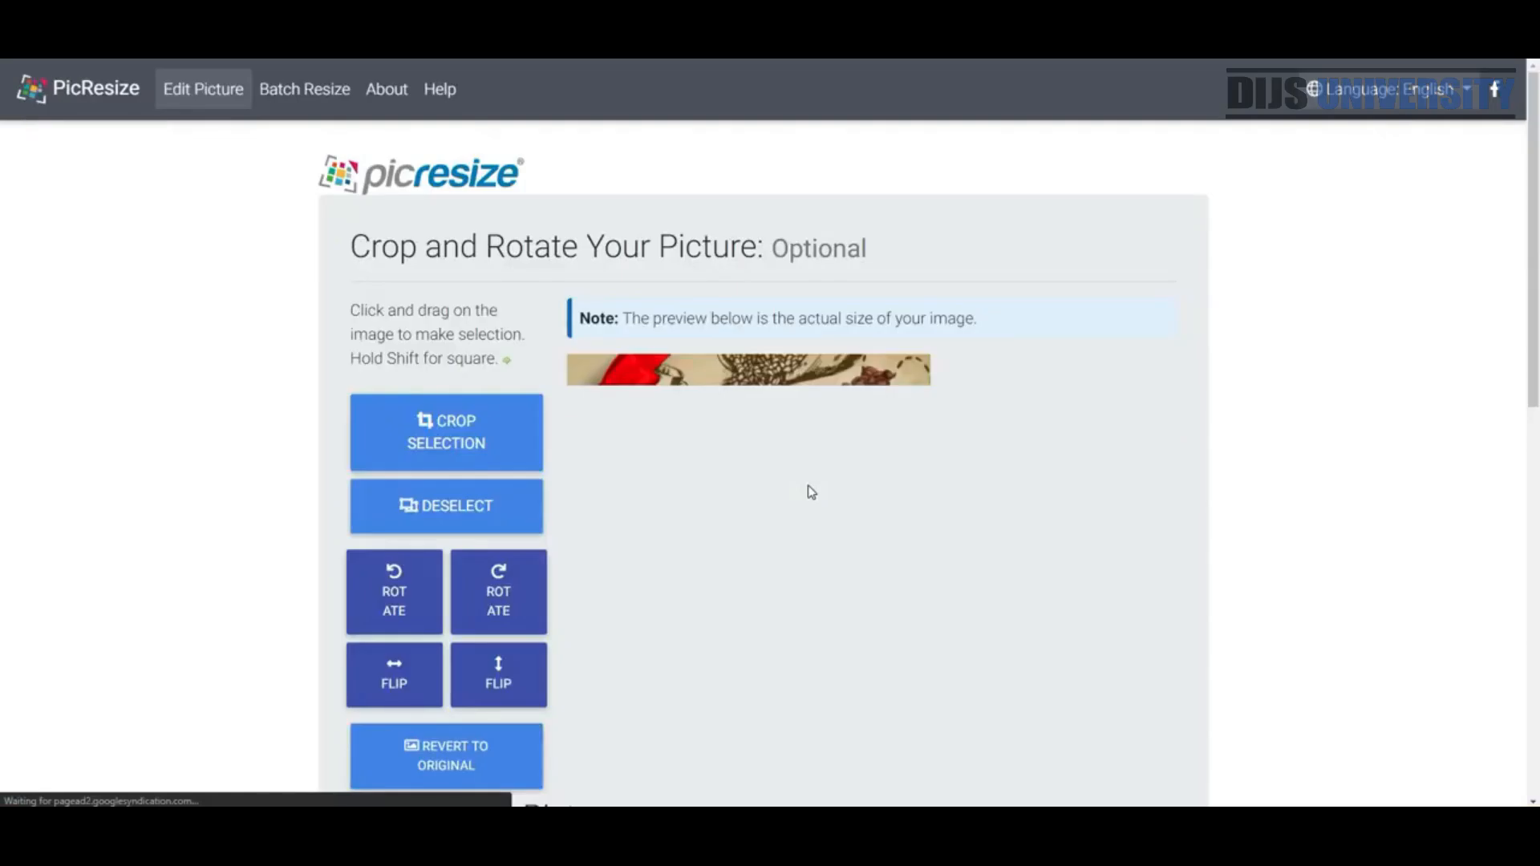
{"action": "scroll", "coordinate": [938, 574], "scroll_direction": "down", "scroll_amount": 5}
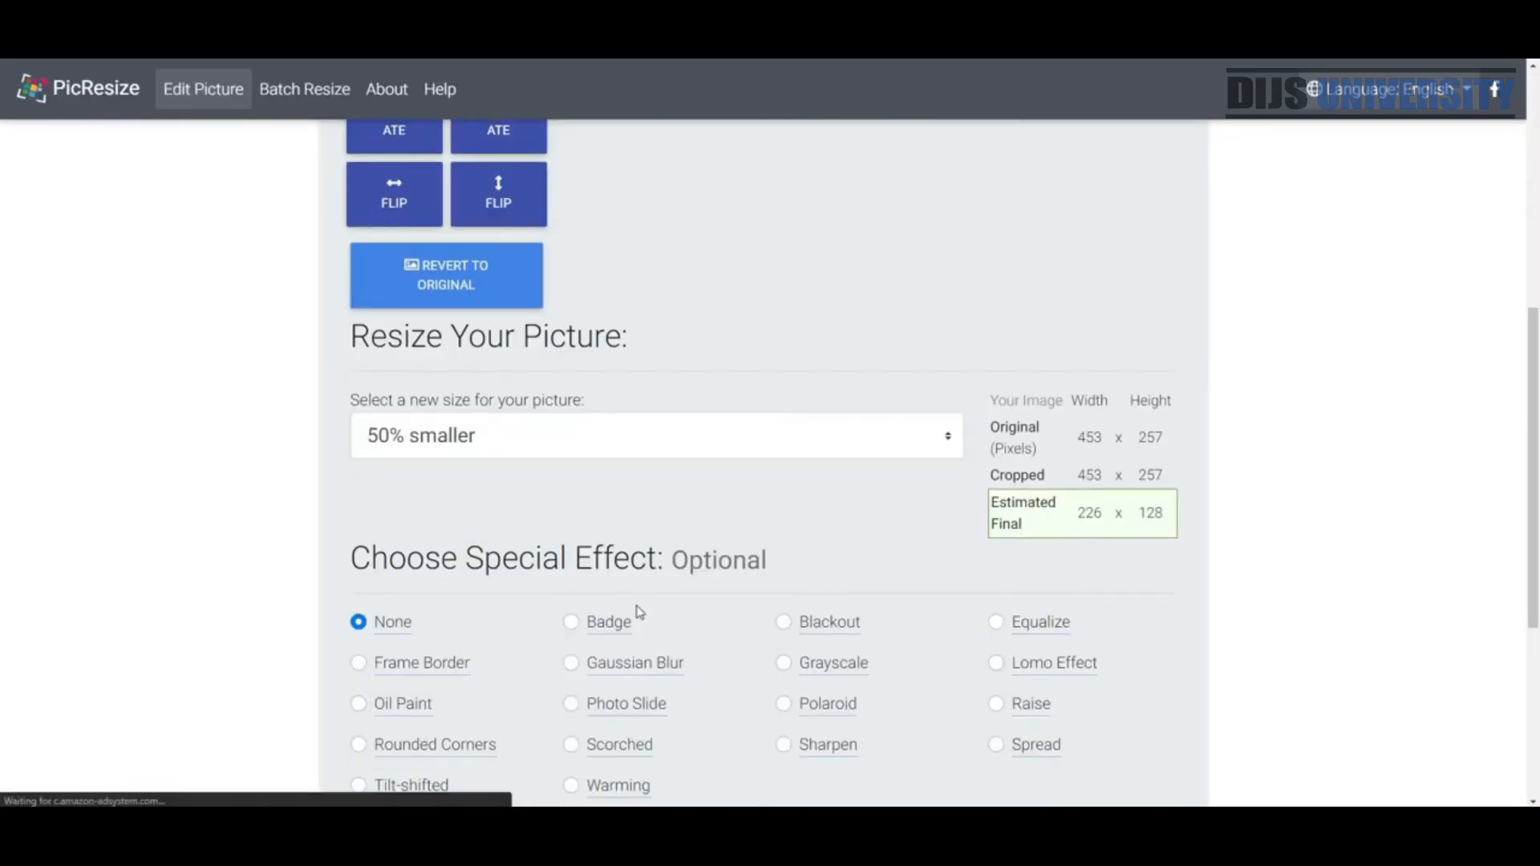
{"action": "scroll", "coordinate": [641, 617], "scroll_direction": "down", "scroll_amount": 3}
{"action": "scroll", "coordinate": [681, 636], "scroll_direction": "down", "scroll_amount": 3}
{"action": "scroll", "coordinate": [754, 651], "scroll_direction": "up", "scroll_amount": 3}
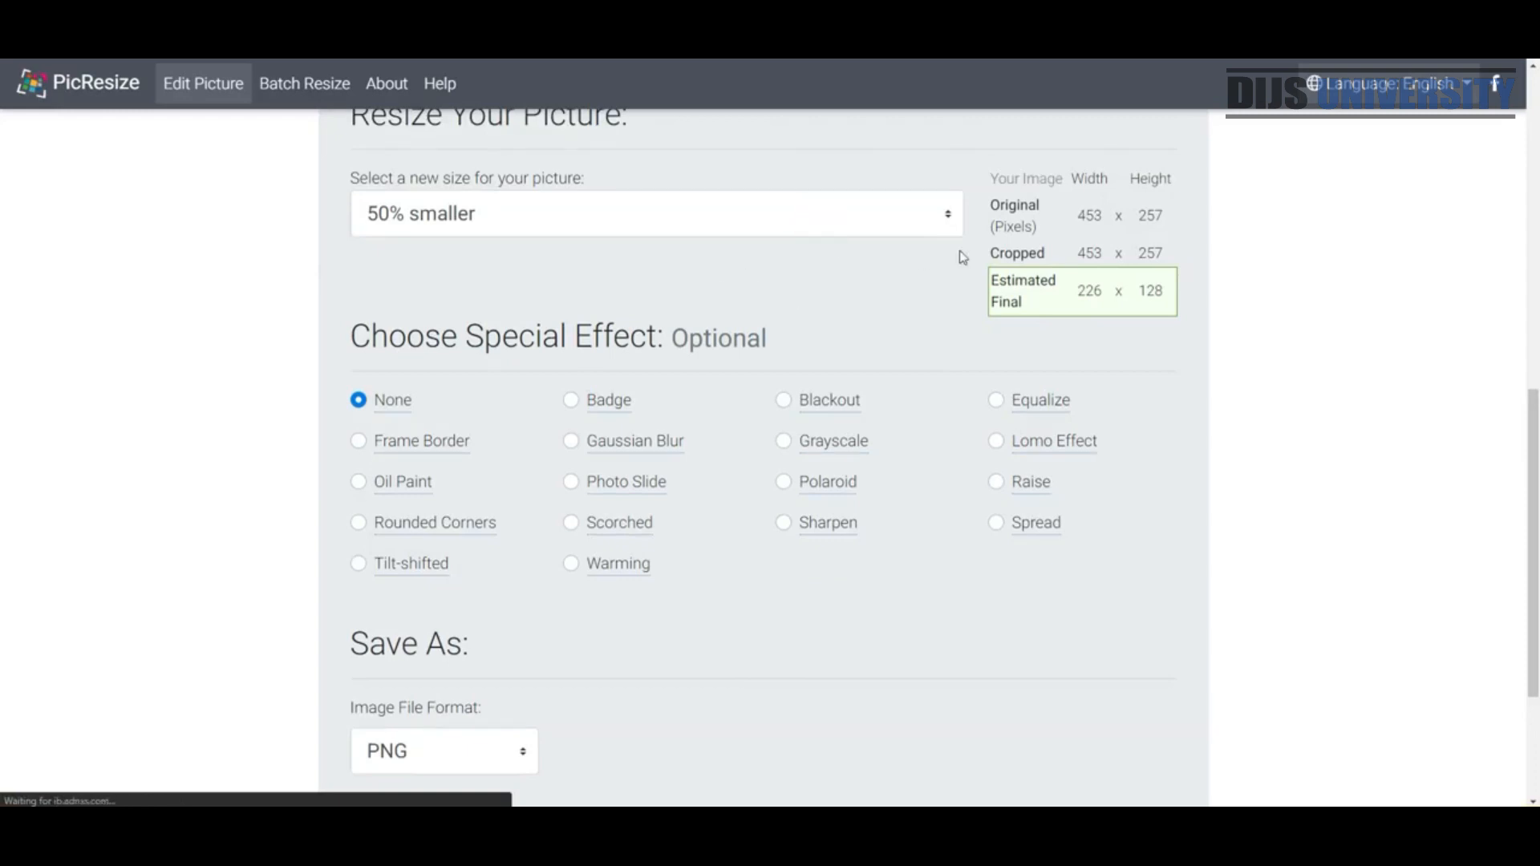
{"action": "left_click", "coordinate": [945, 214]}
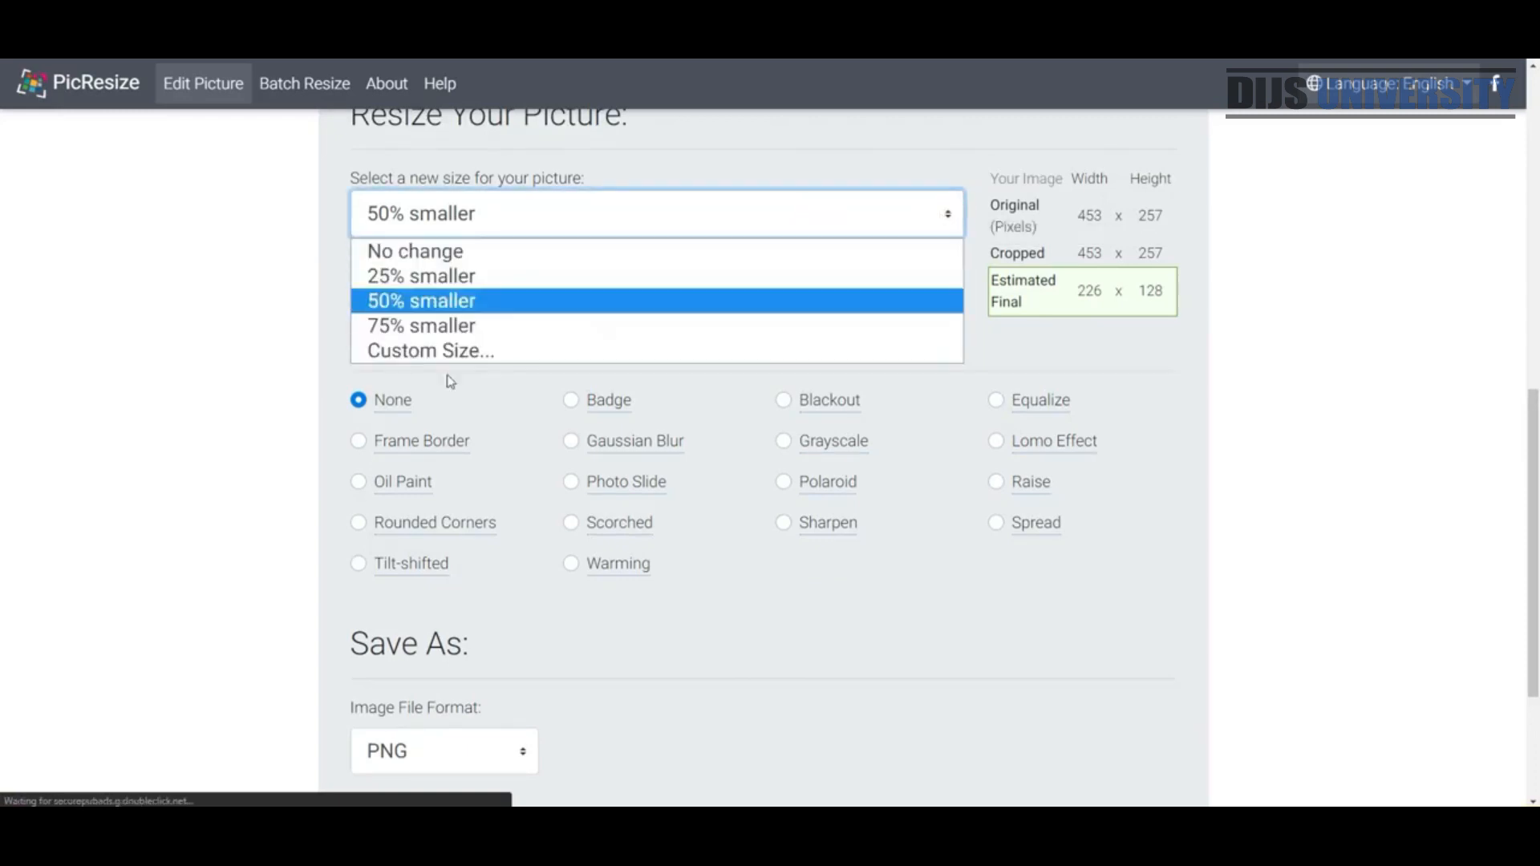
{"action": "left_click", "coordinate": [433, 351]}
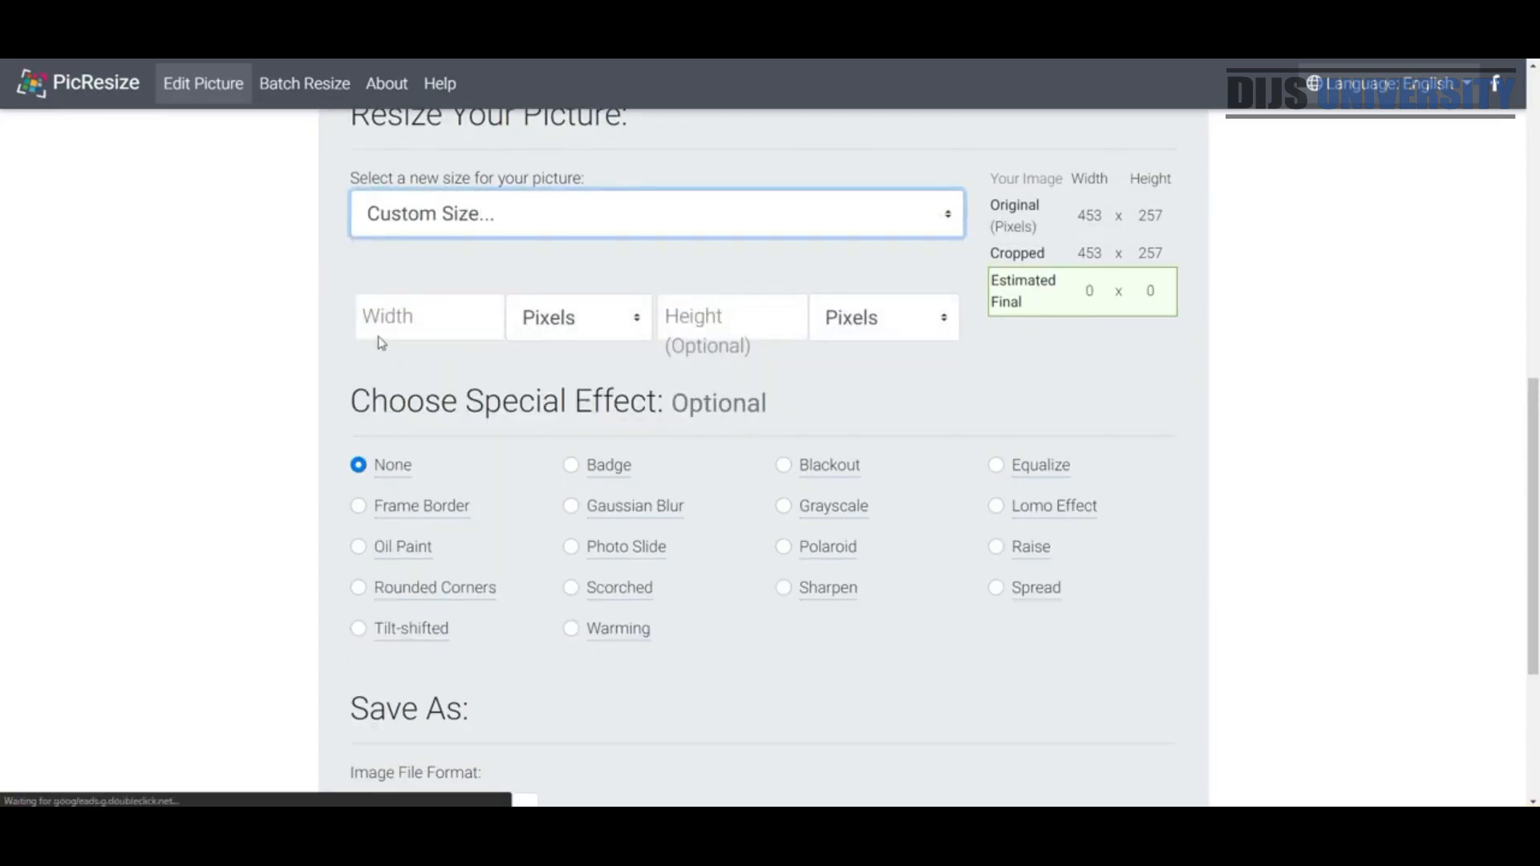
{"action": "left_click", "coordinate": [393, 320]}
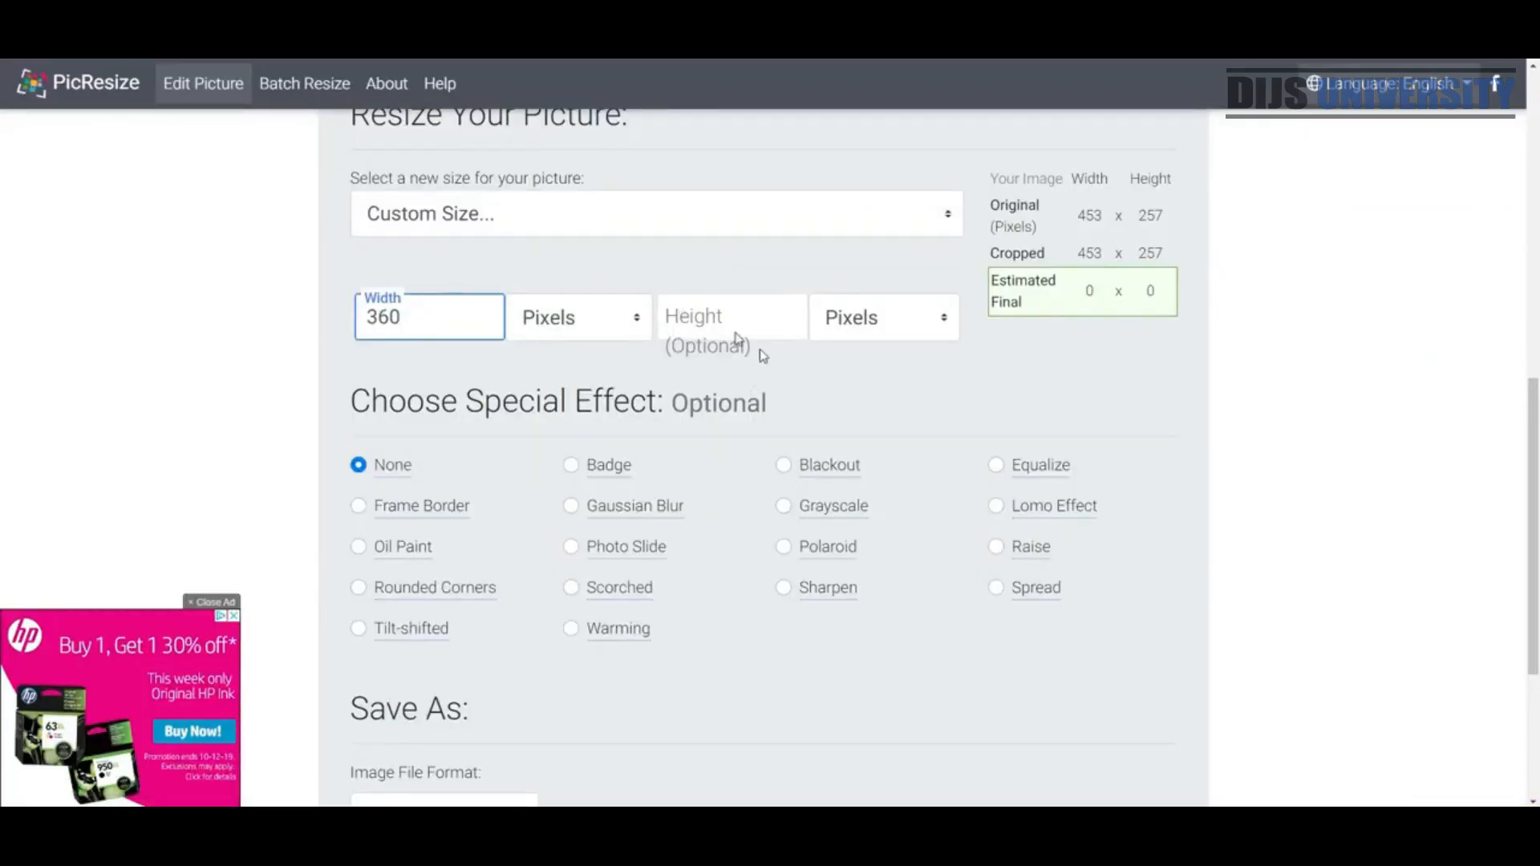
{"action": "left_click", "coordinate": [722, 306]}
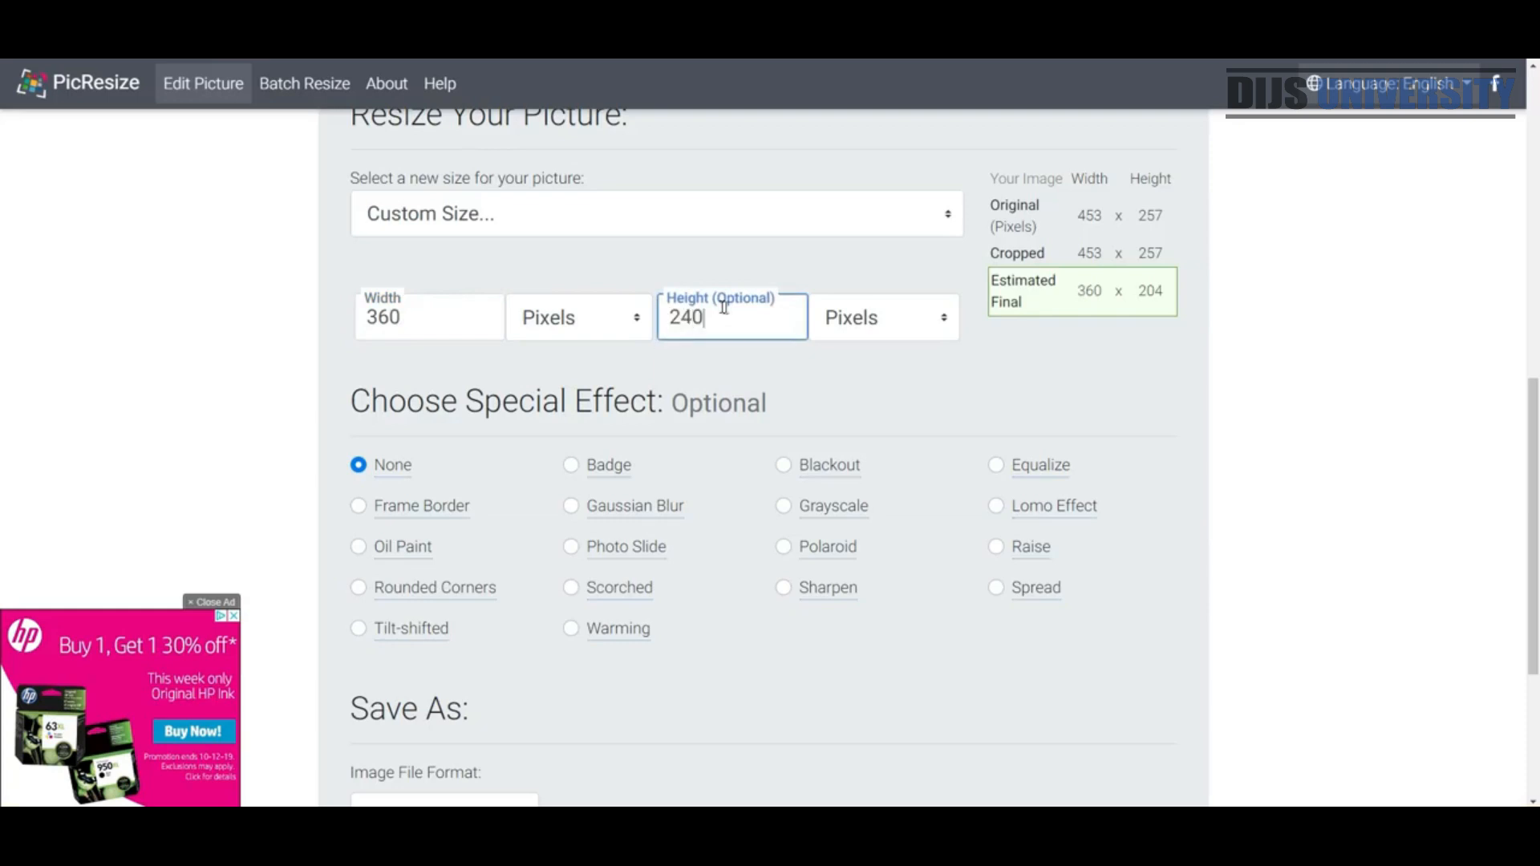
Resize the gift card picture and save the result to disk.
{"action": "scroll", "coordinate": [1042, 706], "scroll_direction": "down", "scroll_amount": 4}
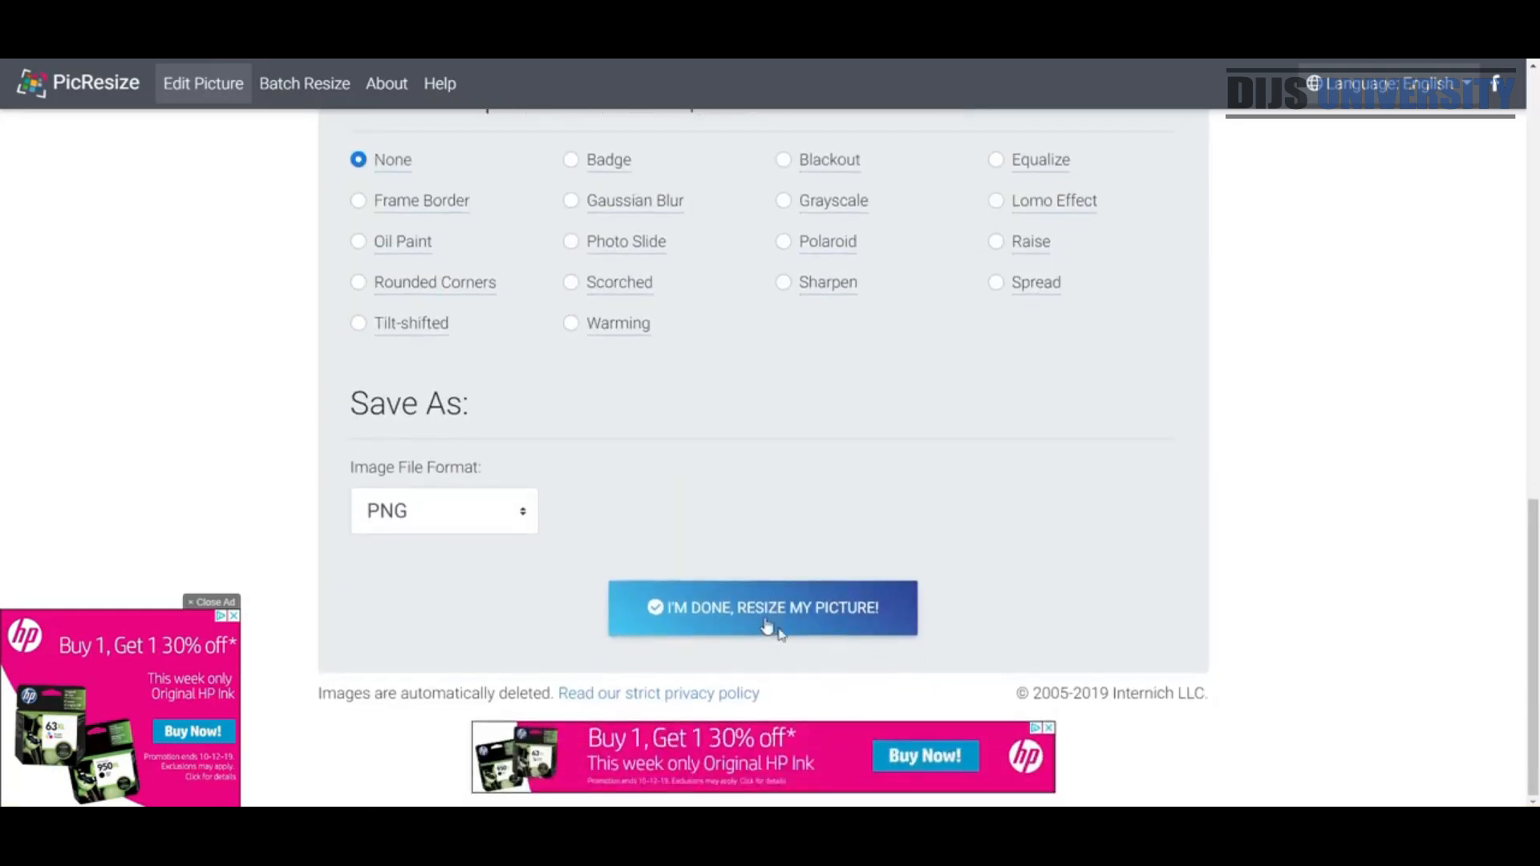
{"action": "left_click", "coordinate": [763, 614]}
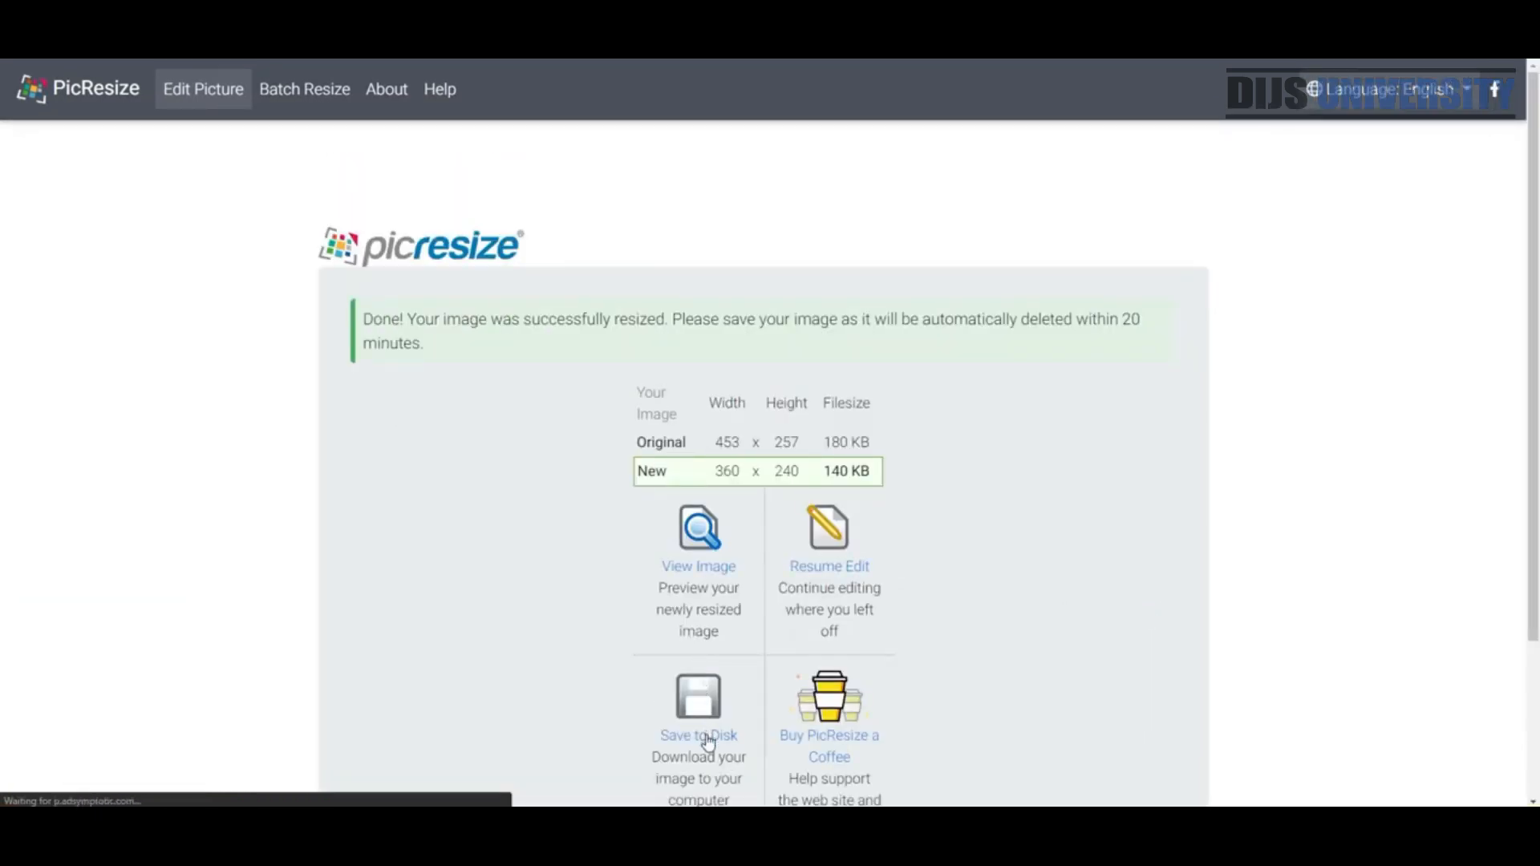
{"action": "left_click", "coordinate": [706, 734]}
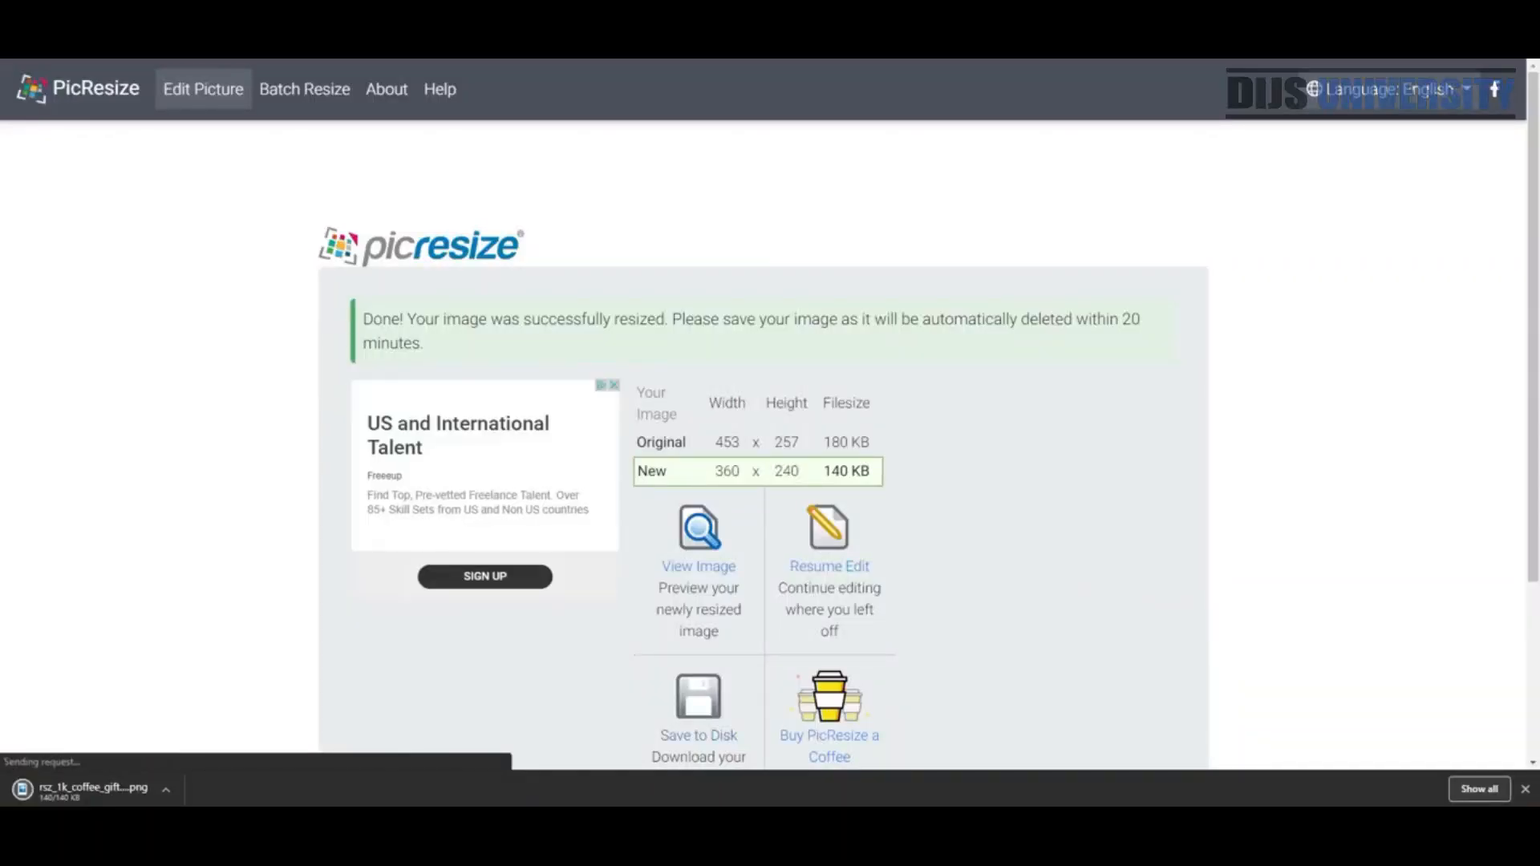
Back in PropellerAds, upload the resized gift card picture from Downloads as creative 1's 360×240 image, accepting the crop.
{"action": "left_click", "coordinate": [193, 16]}
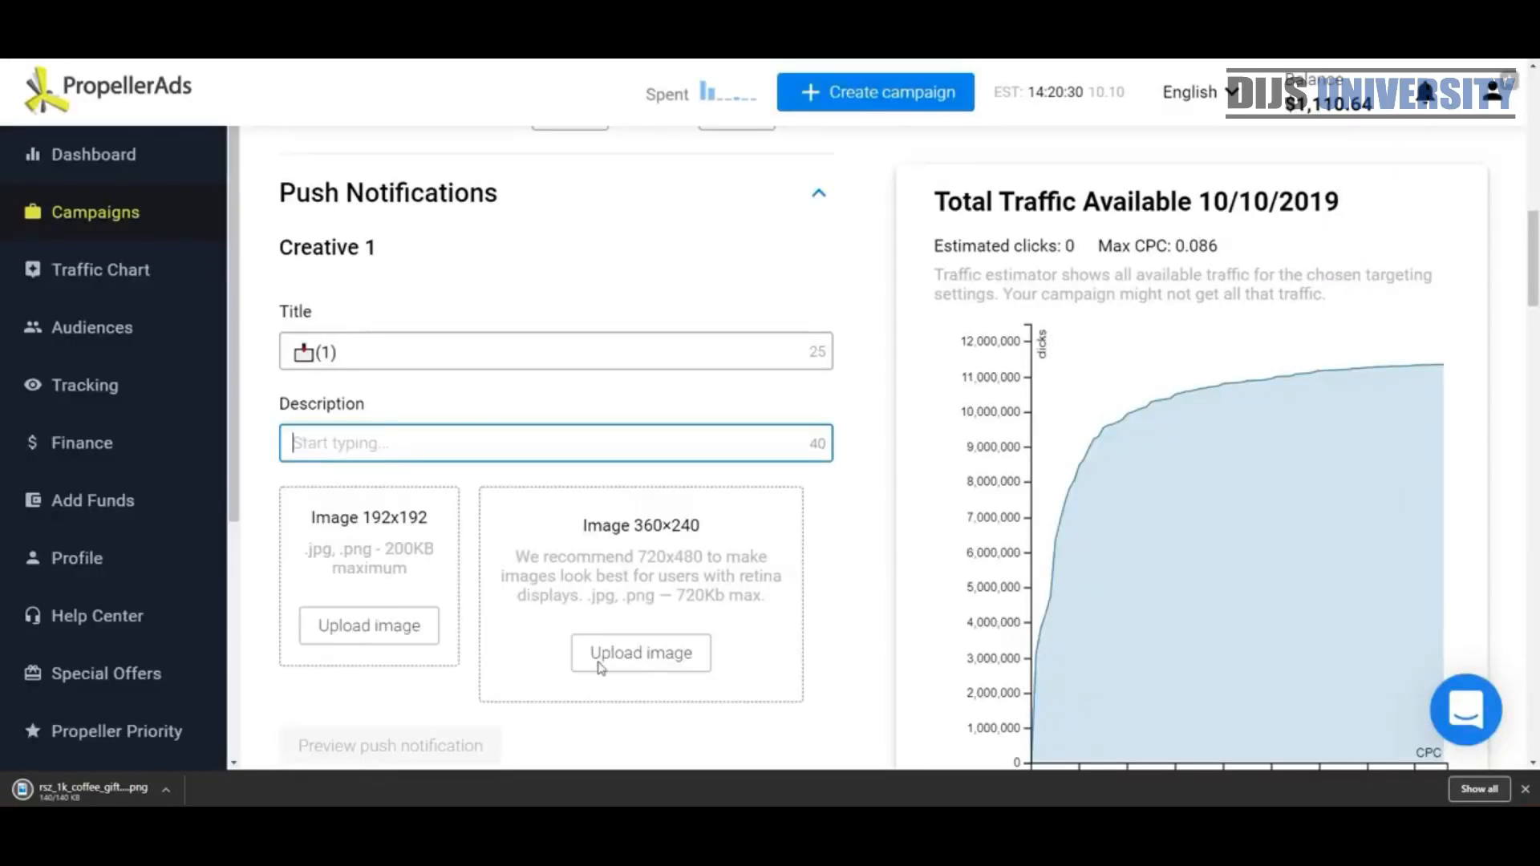
{"action": "left_click", "coordinate": [603, 667]}
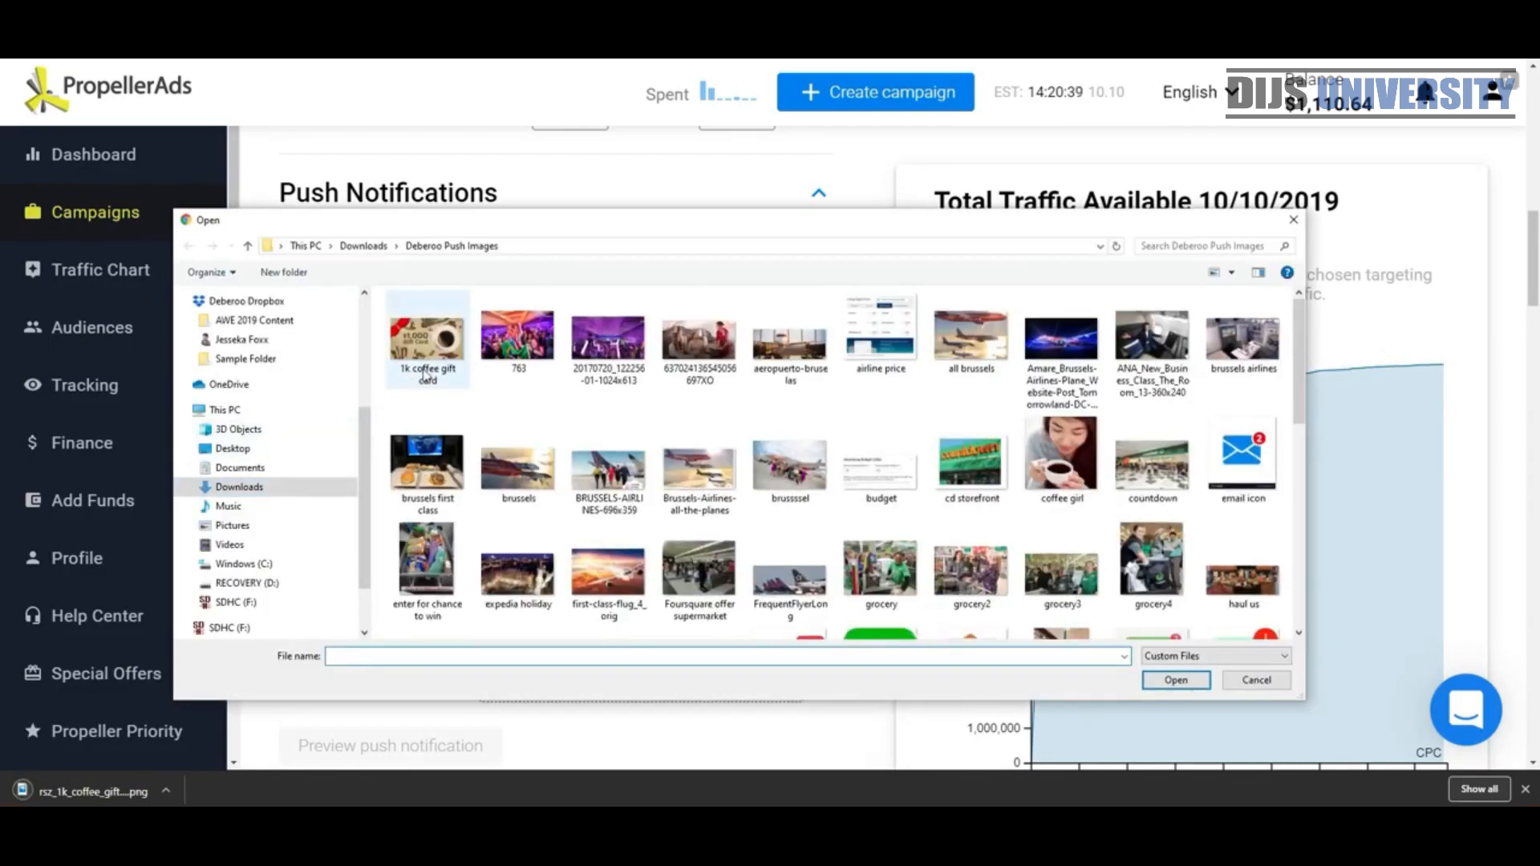
{"action": "left_click", "coordinate": [241, 487]}
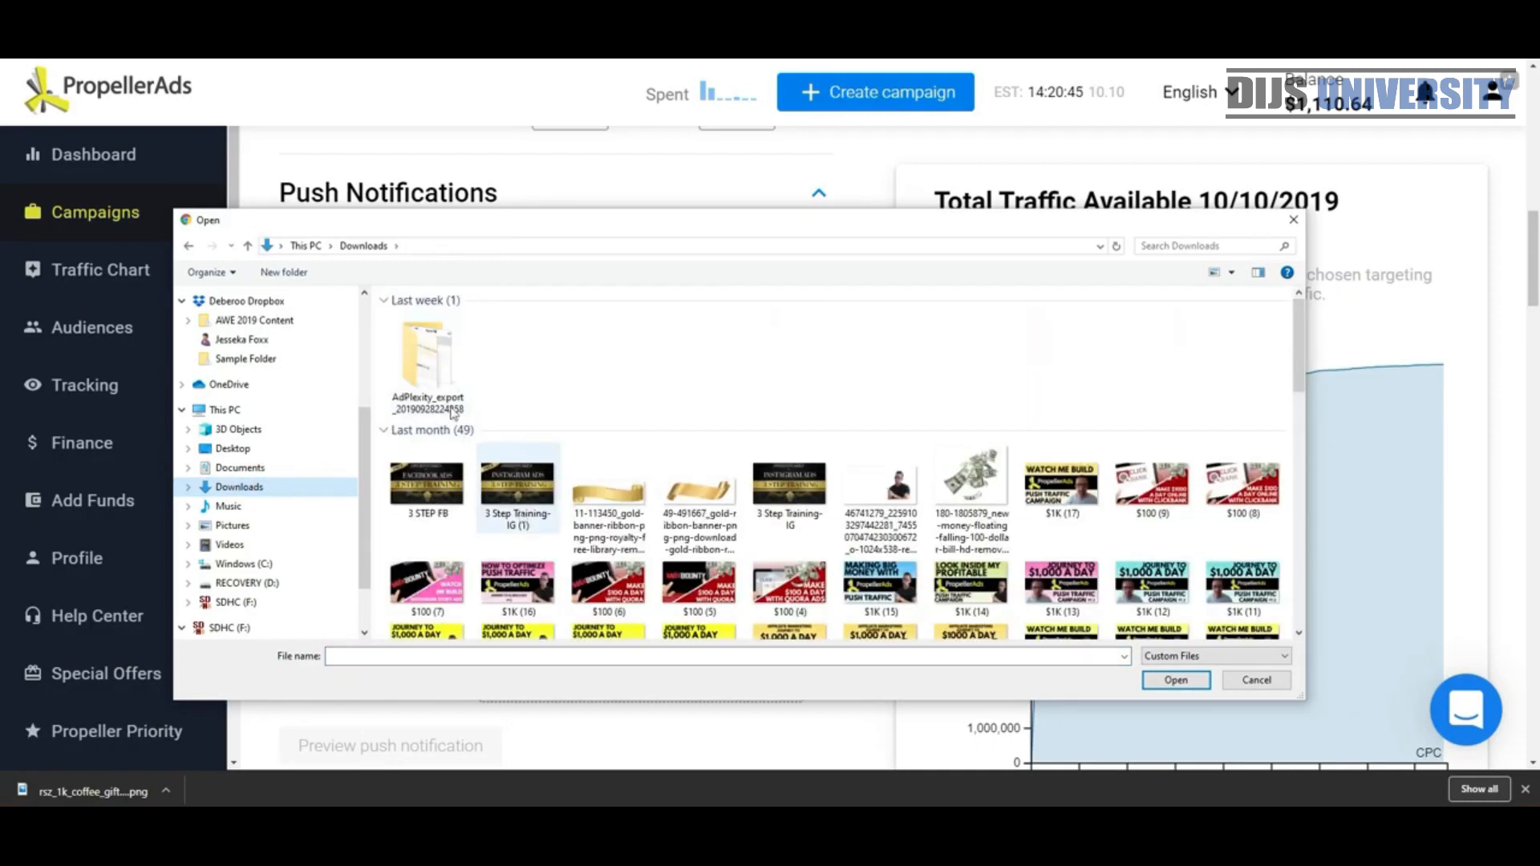
{"action": "double_click", "coordinate": [440, 383]}
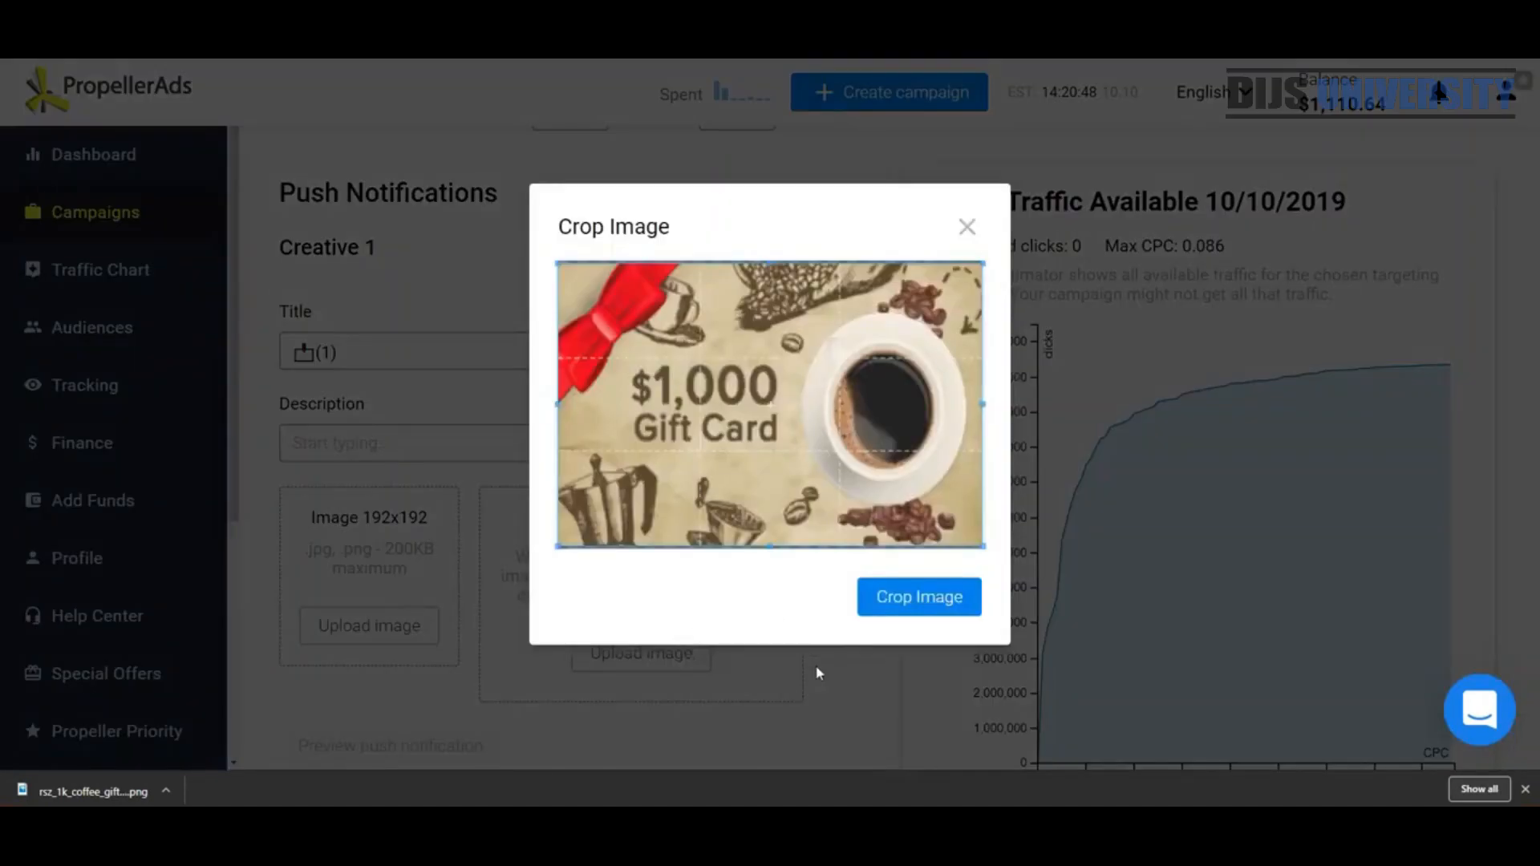
{"action": "left_click", "coordinate": [902, 604]}
Add a second creative, using the starbucks 6 picture as its 360×240 image and the sms 6 icon as its 192×192 image.
{"action": "scroll", "coordinate": [839, 625], "scroll_direction": "down", "scroll_amount": 5}
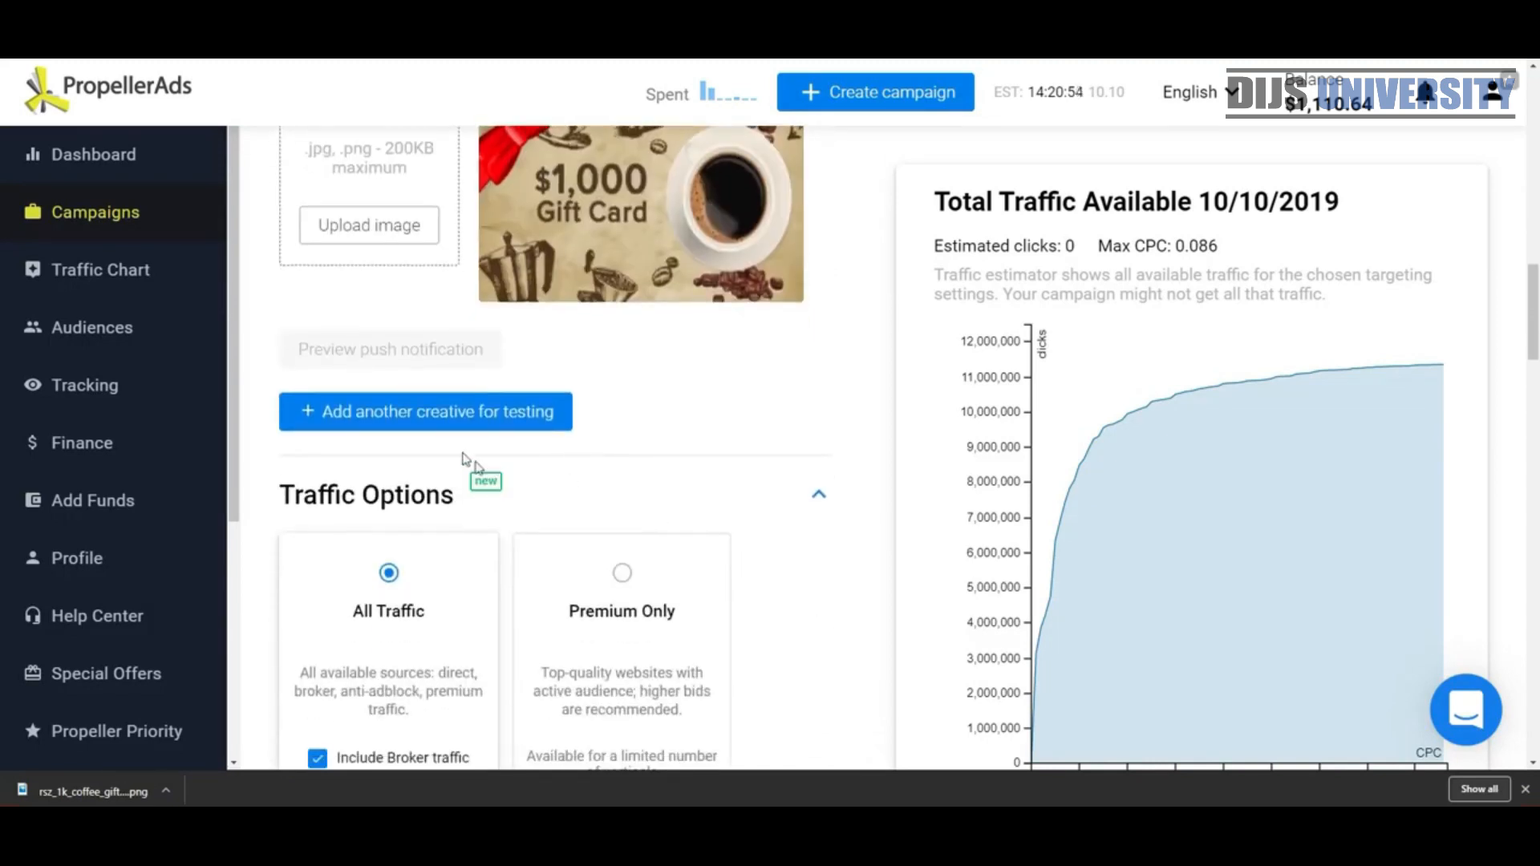
{"action": "left_click", "coordinate": [423, 428]}
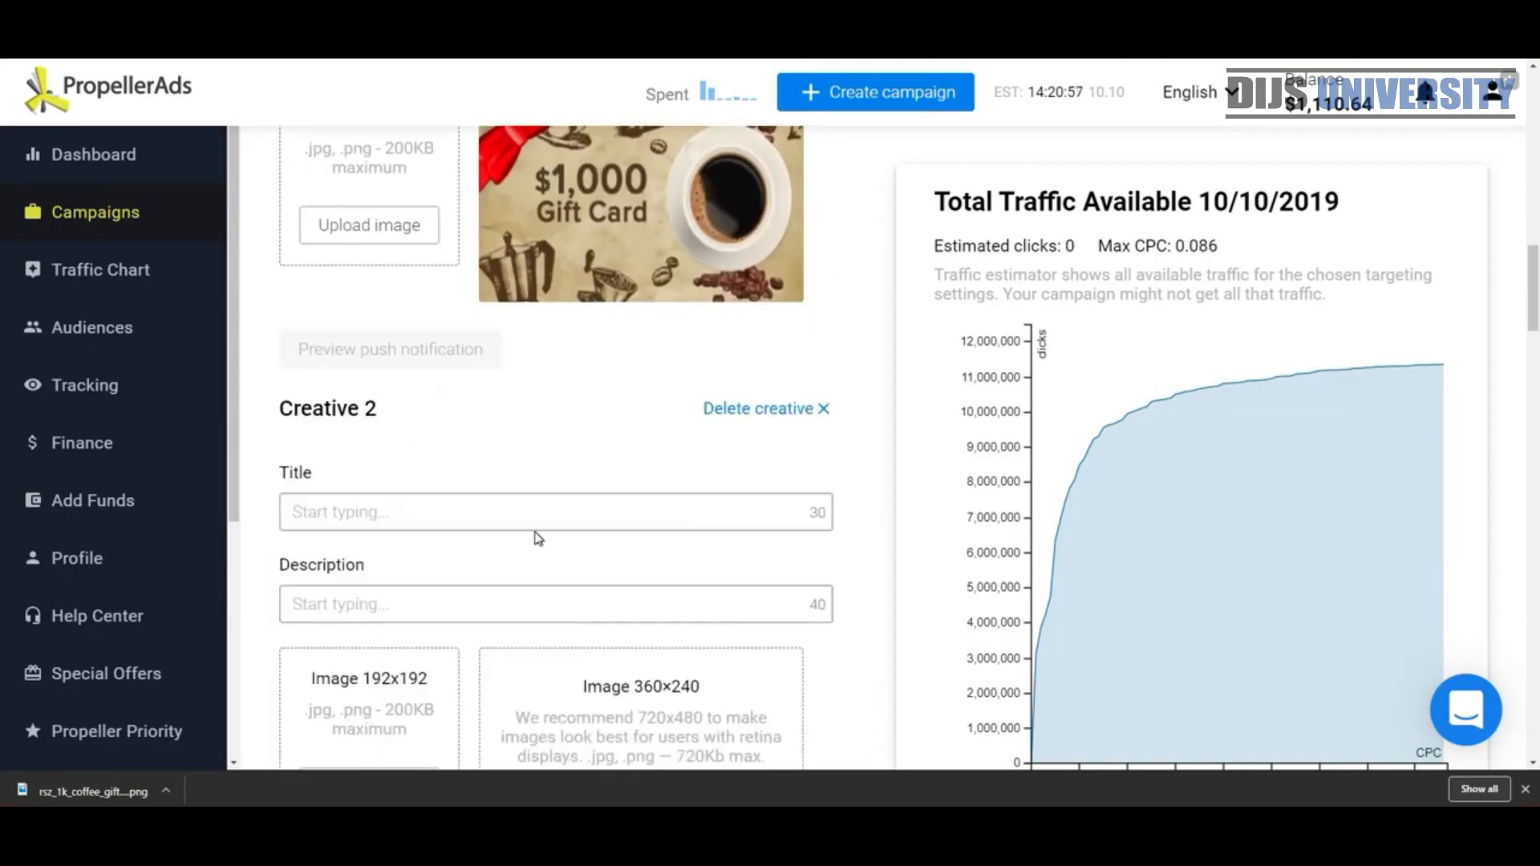
{"action": "scroll", "coordinate": [534, 533], "scroll_direction": "down", "scroll_amount": 3}
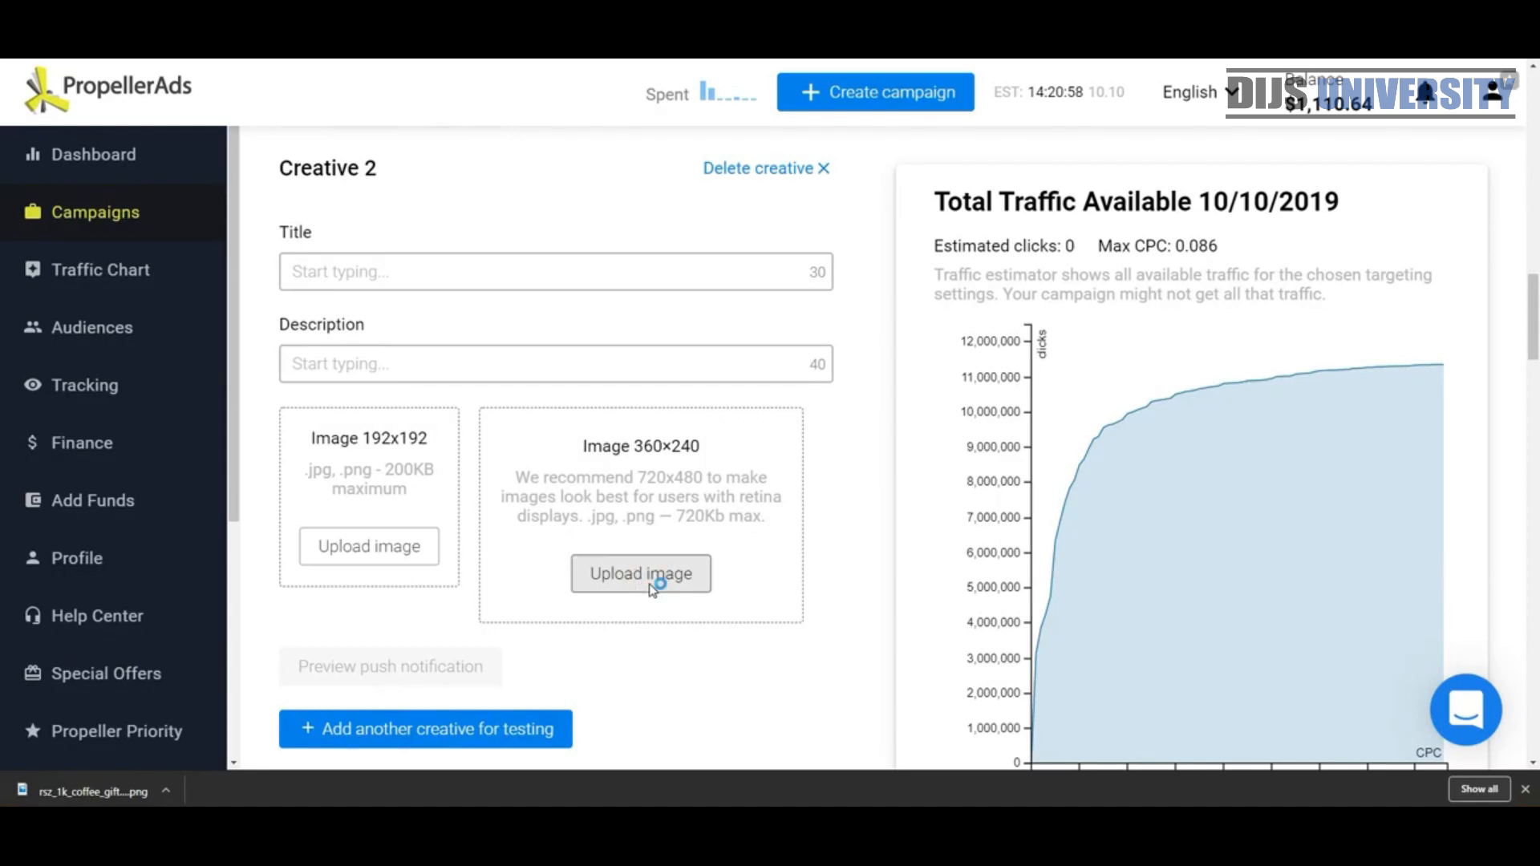
{"action": "left_click", "coordinate": [641, 574]}
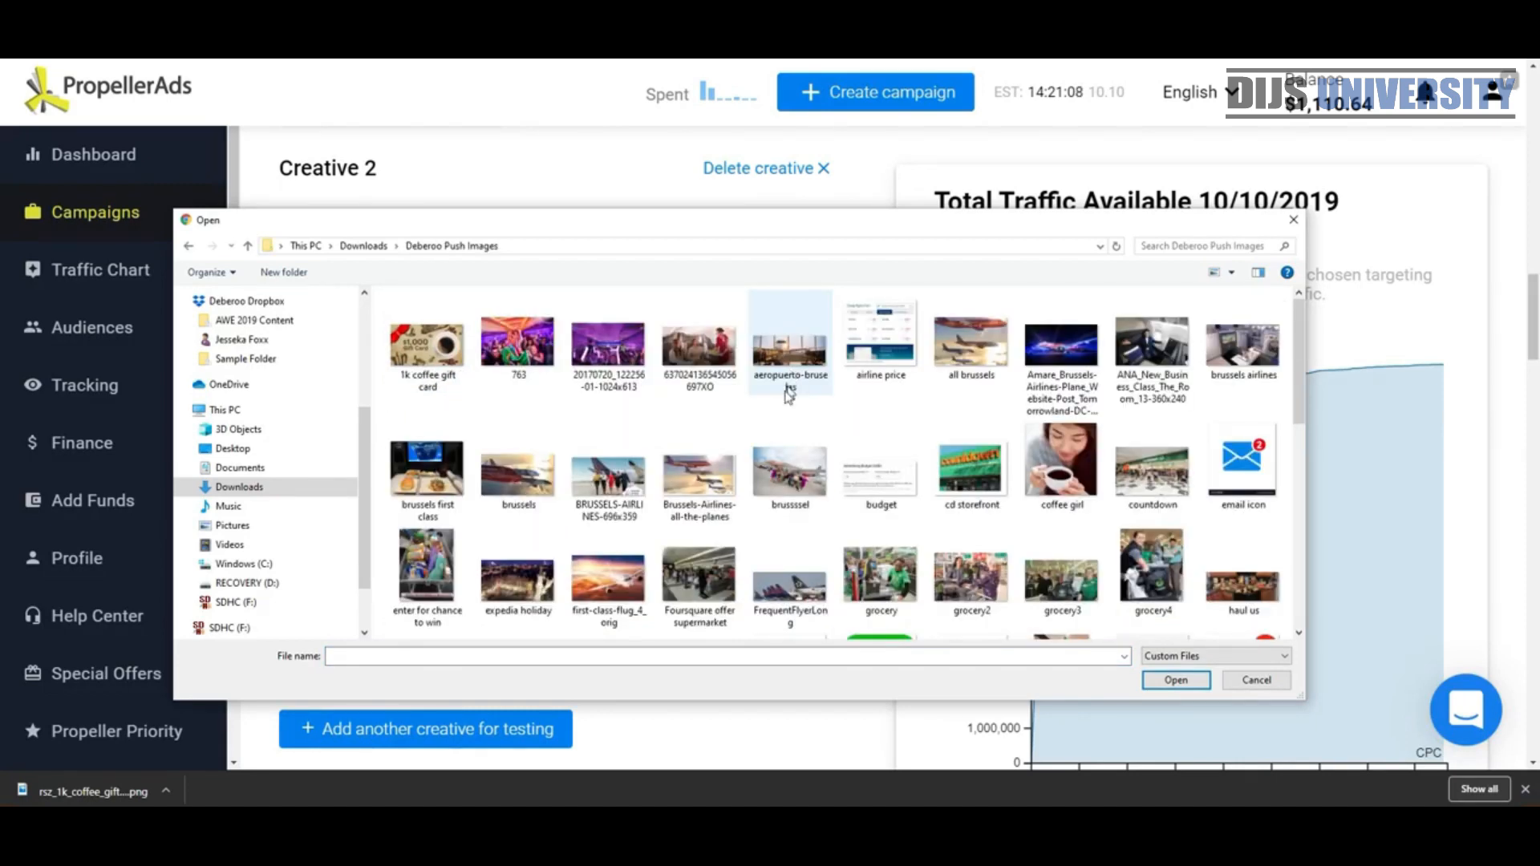
{"action": "scroll", "coordinate": [787, 398], "scroll_direction": "down", "scroll_amount": 10}
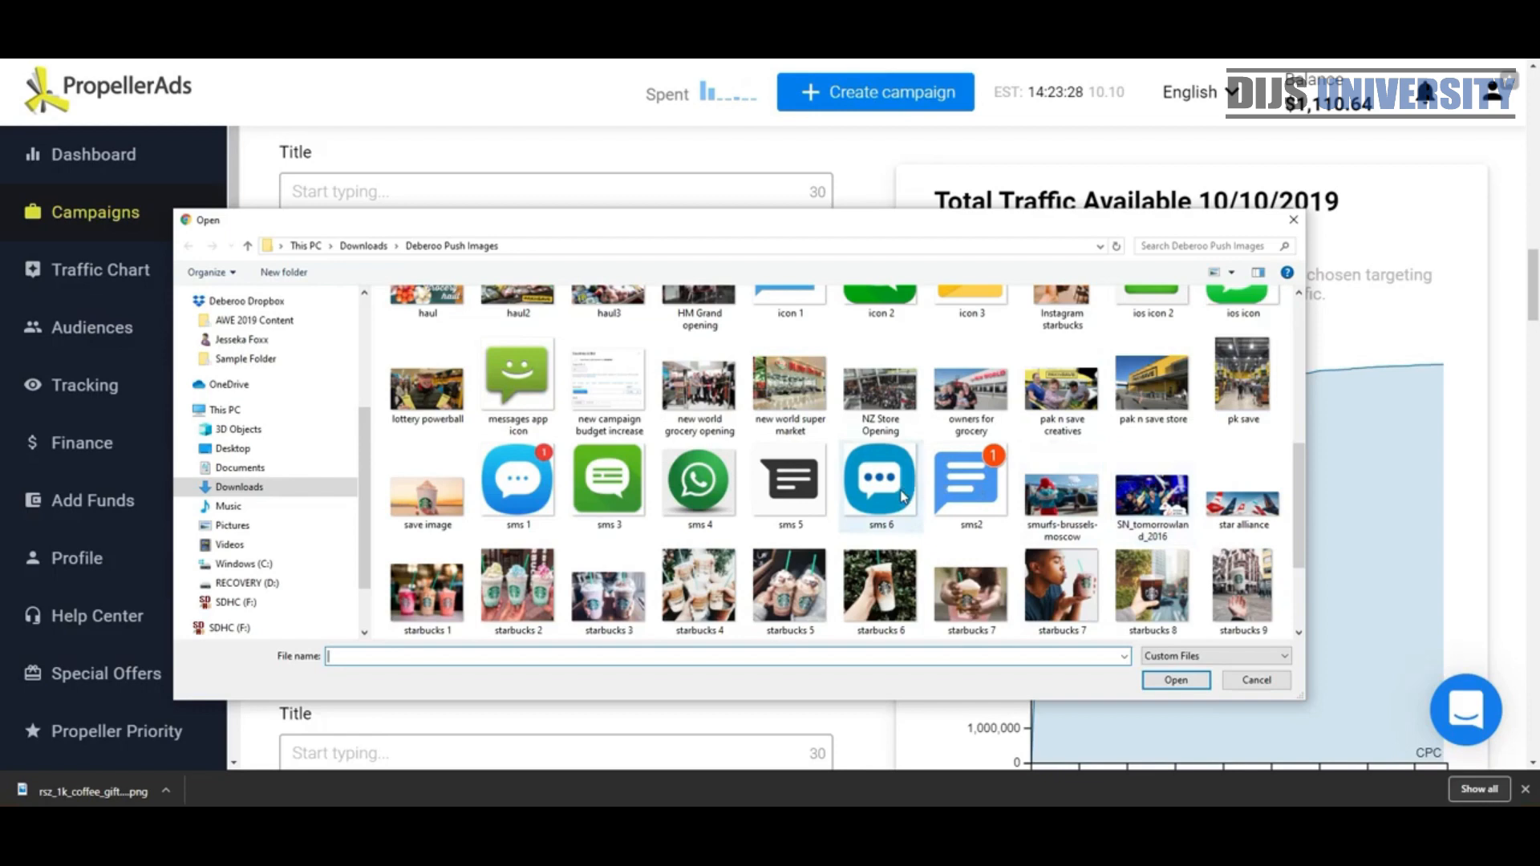
{"action": "double_click", "coordinate": [880, 579]}
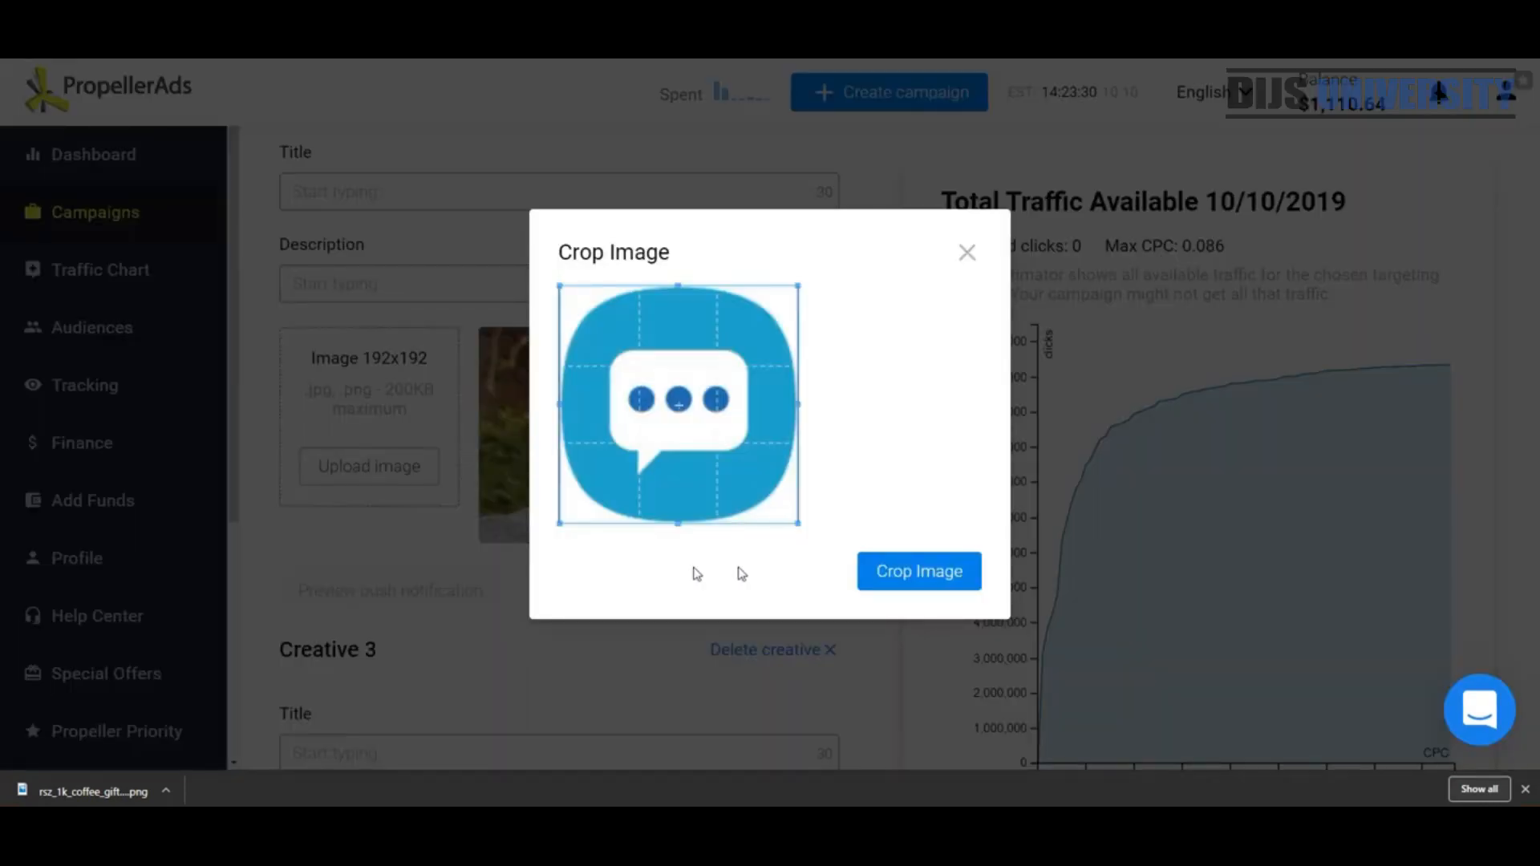
{"action": "left_click", "coordinate": [877, 573]}
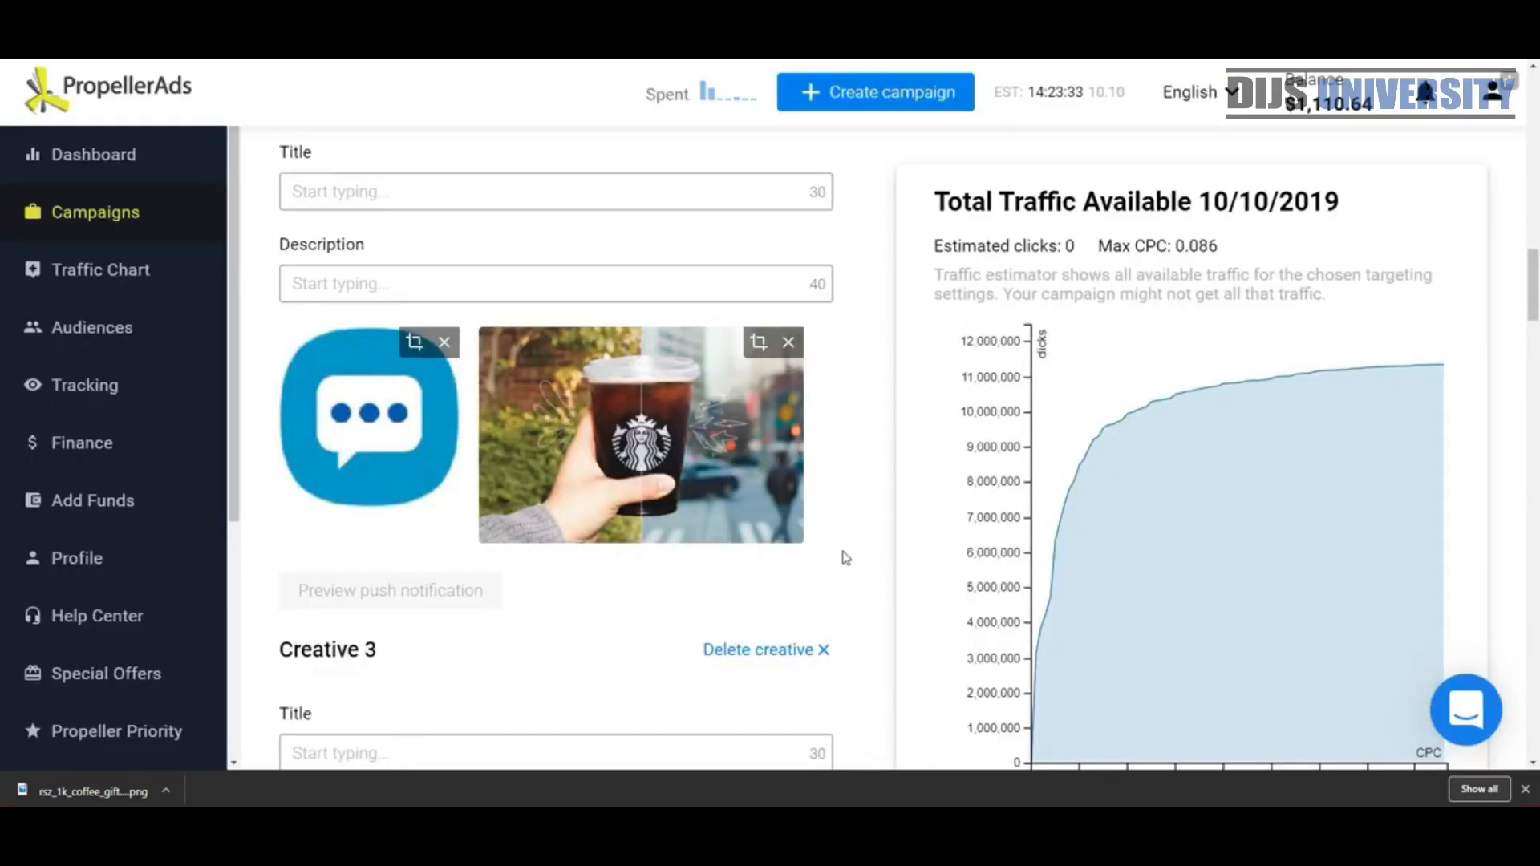
Upload the sms2 icon from the Deberoo Push Images folder as creative 3's 192×192 image, accepting the crop.
{"action": "scroll", "coordinate": [811, 554], "scroll_direction": "down", "scroll_amount": 6}
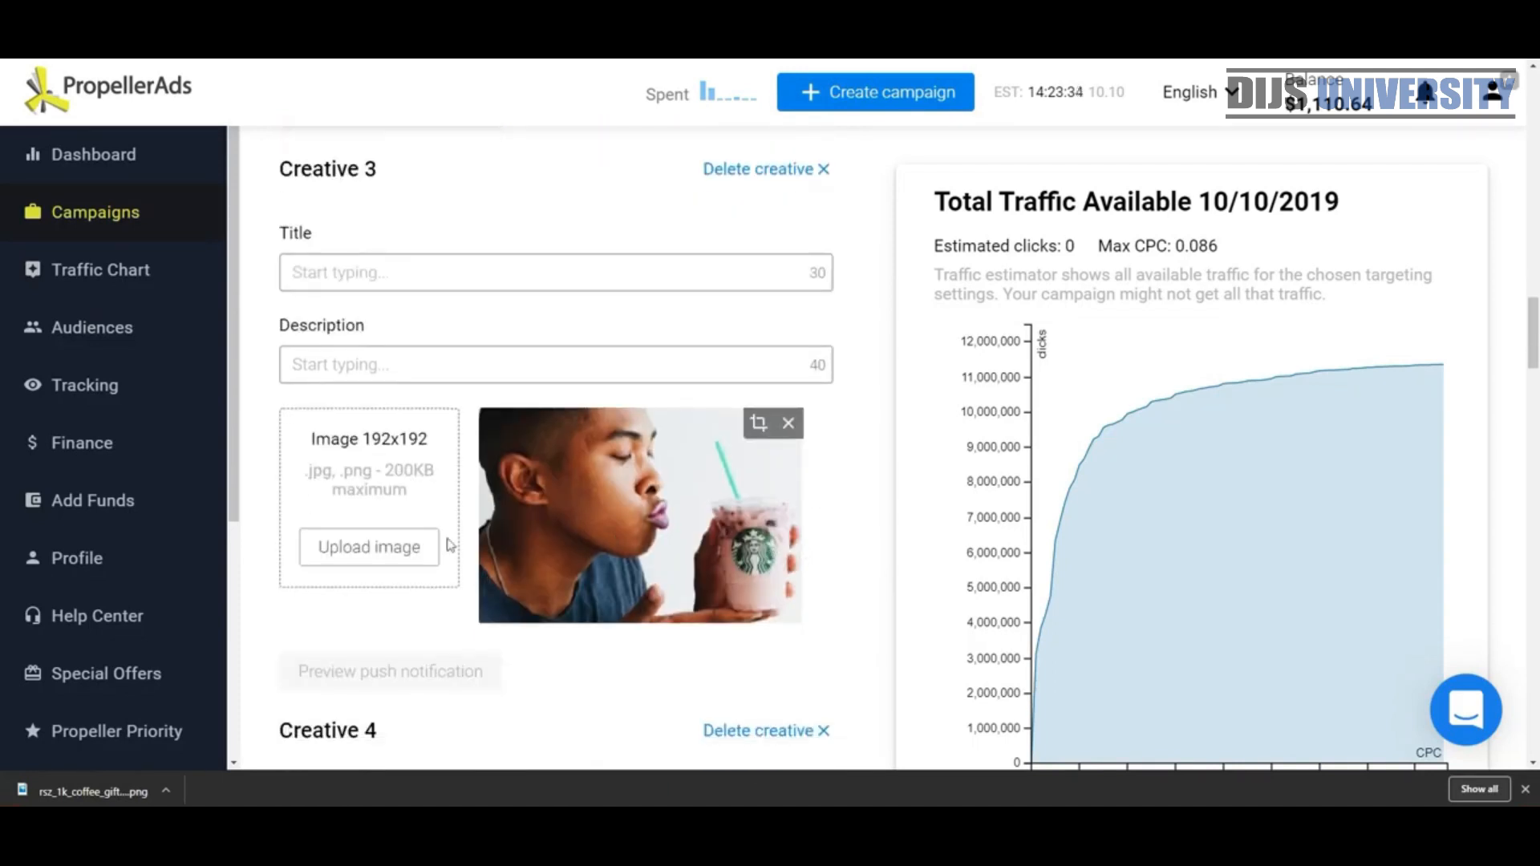
{"action": "left_click", "coordinate": [387, 552]}
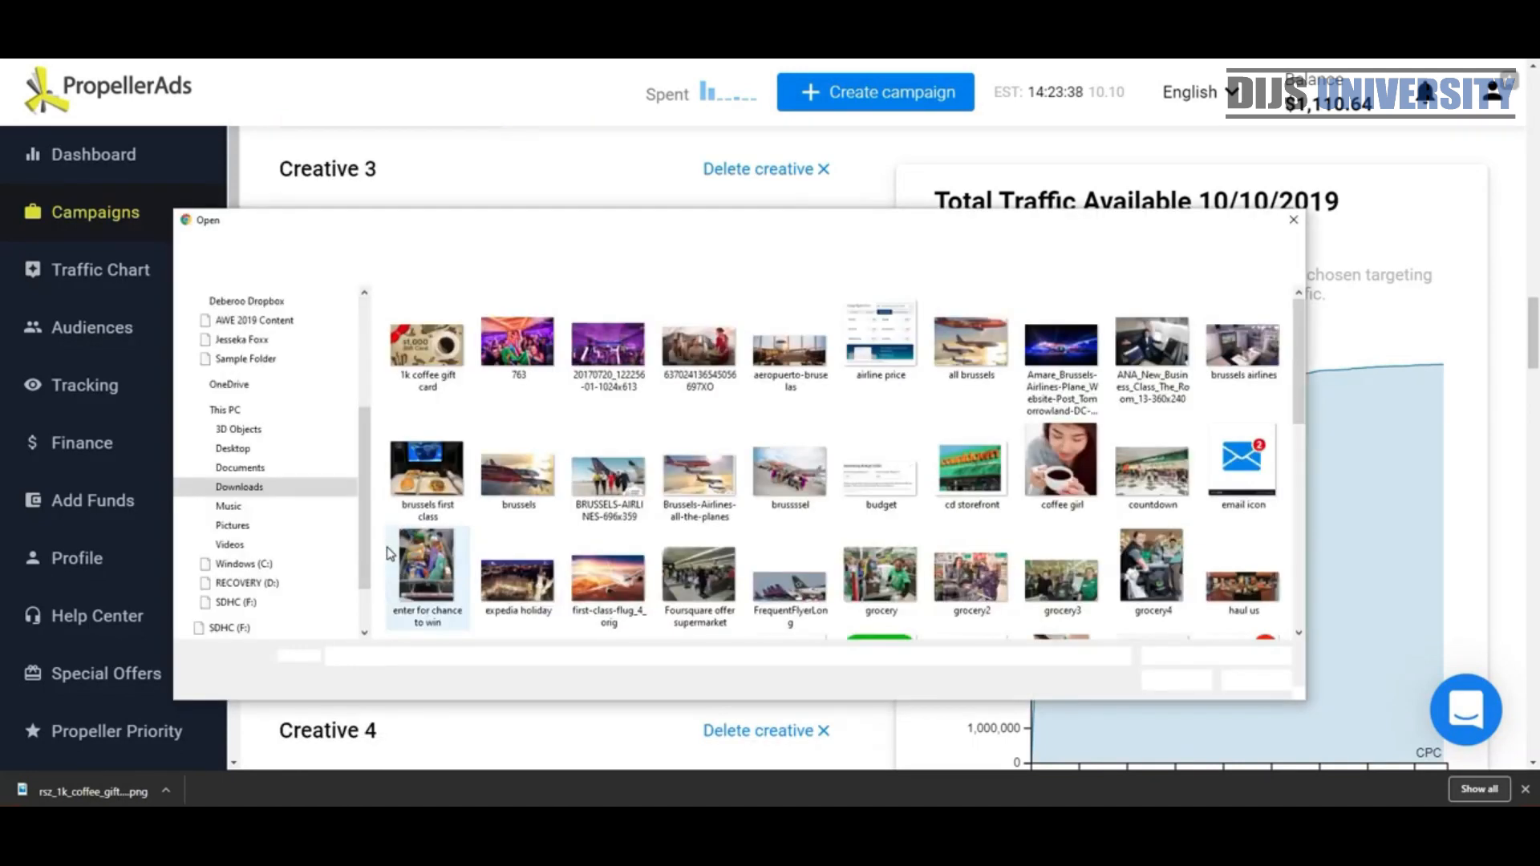
{"action": "scroll", "coordinate": [1108, 478], "scroll_direction": "down", "scroll_amount": 5}
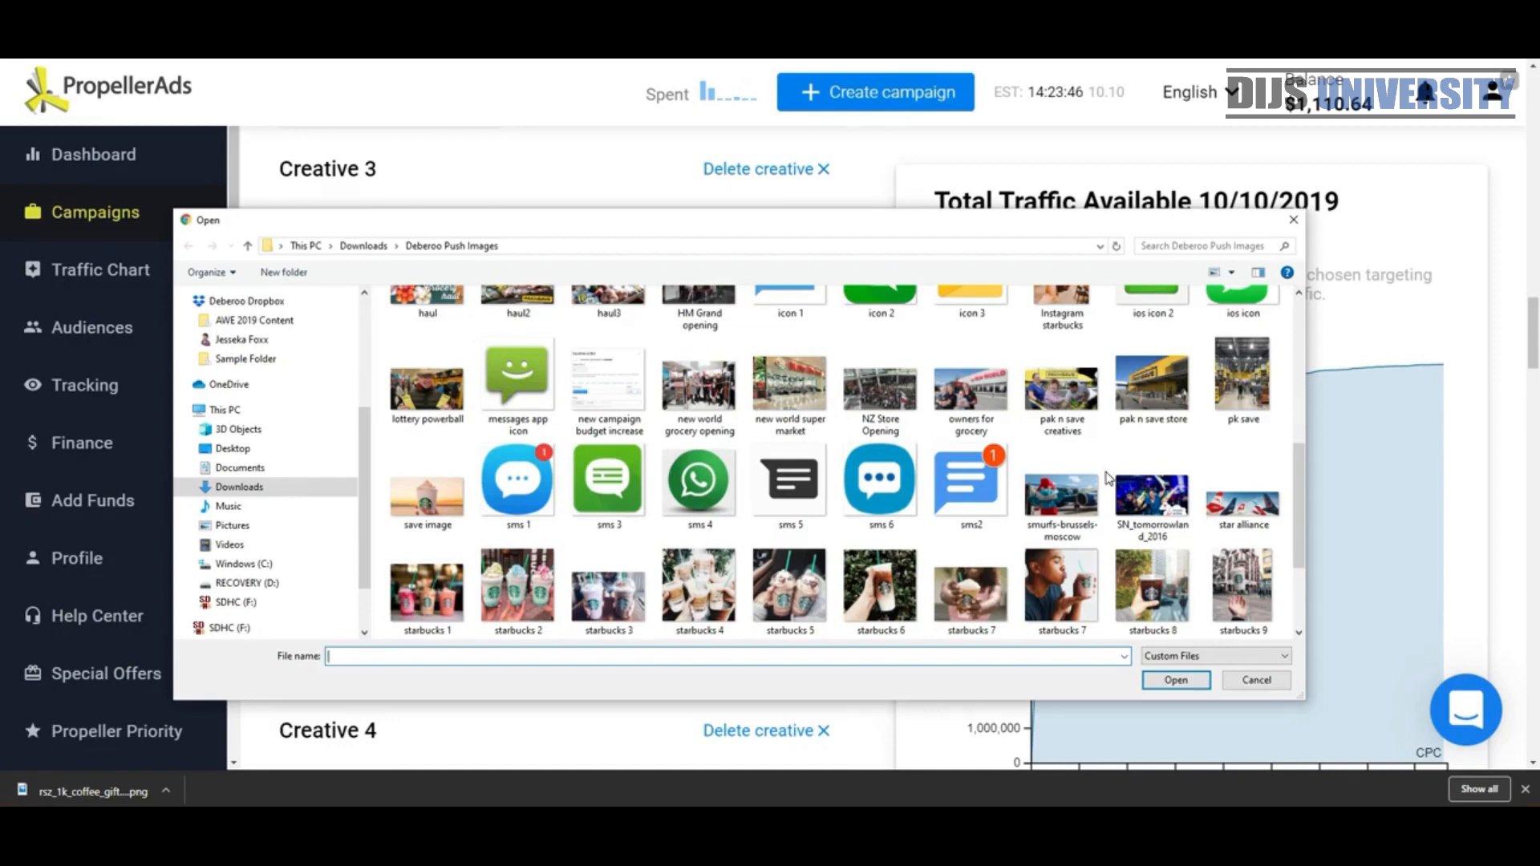
{"action": "scroll", "coordinate": [1108, 479], "scroll_direction": "down", "scroll_amount": 1}
{"action": "scroll", "coordinate": [1107, 479], "scroll_direction": "up", "scroll_amount": 4}
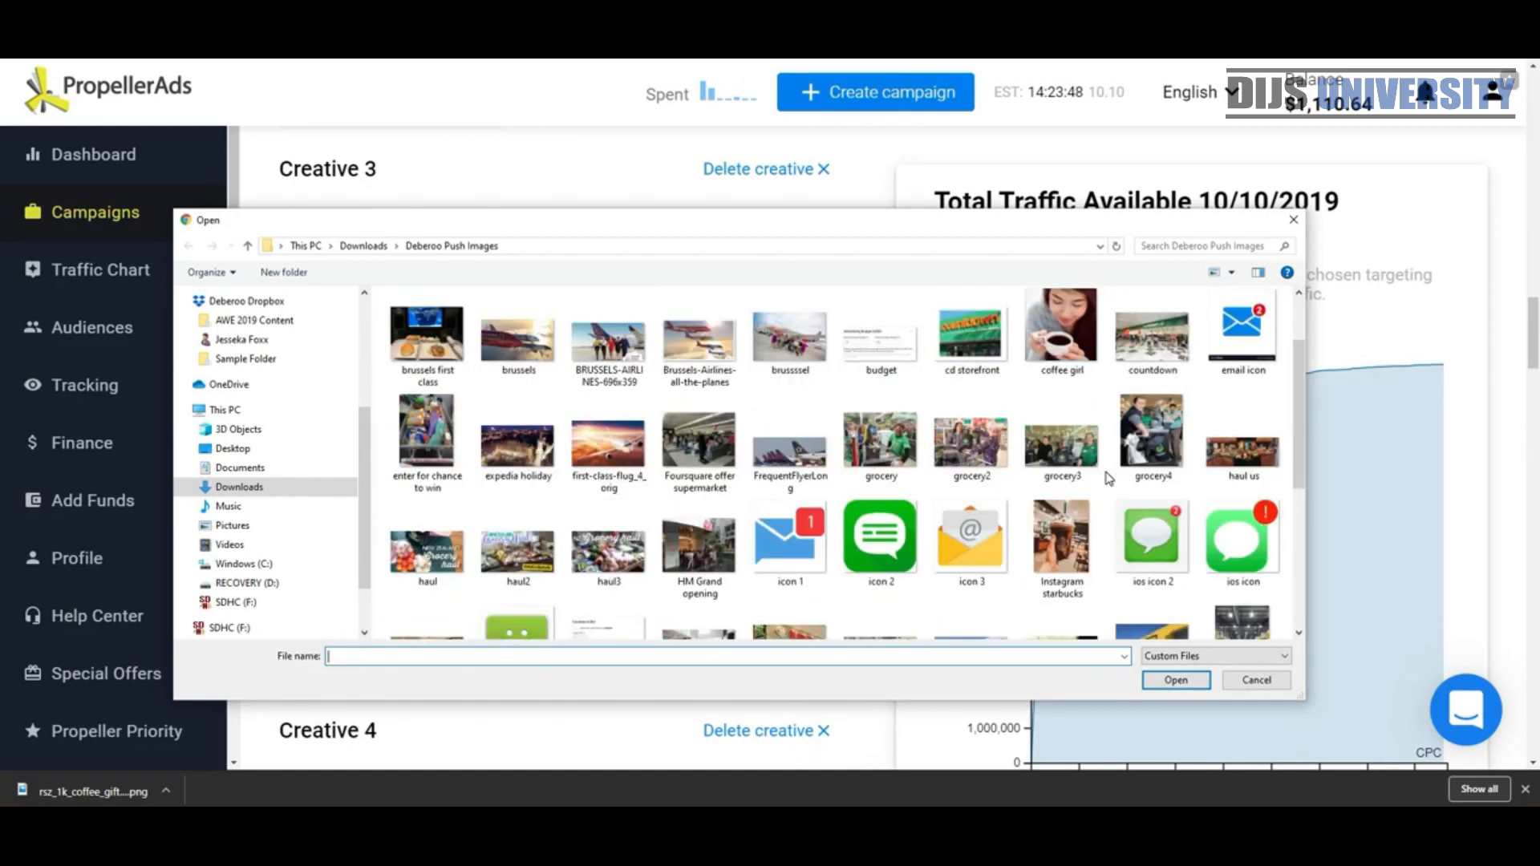
{"action": "scroll", "coordinate": [995, 550], "scroll_direction": "down", "scroll_amount": 2}
{"action": "double_click", "coordinate": [995, 551]}
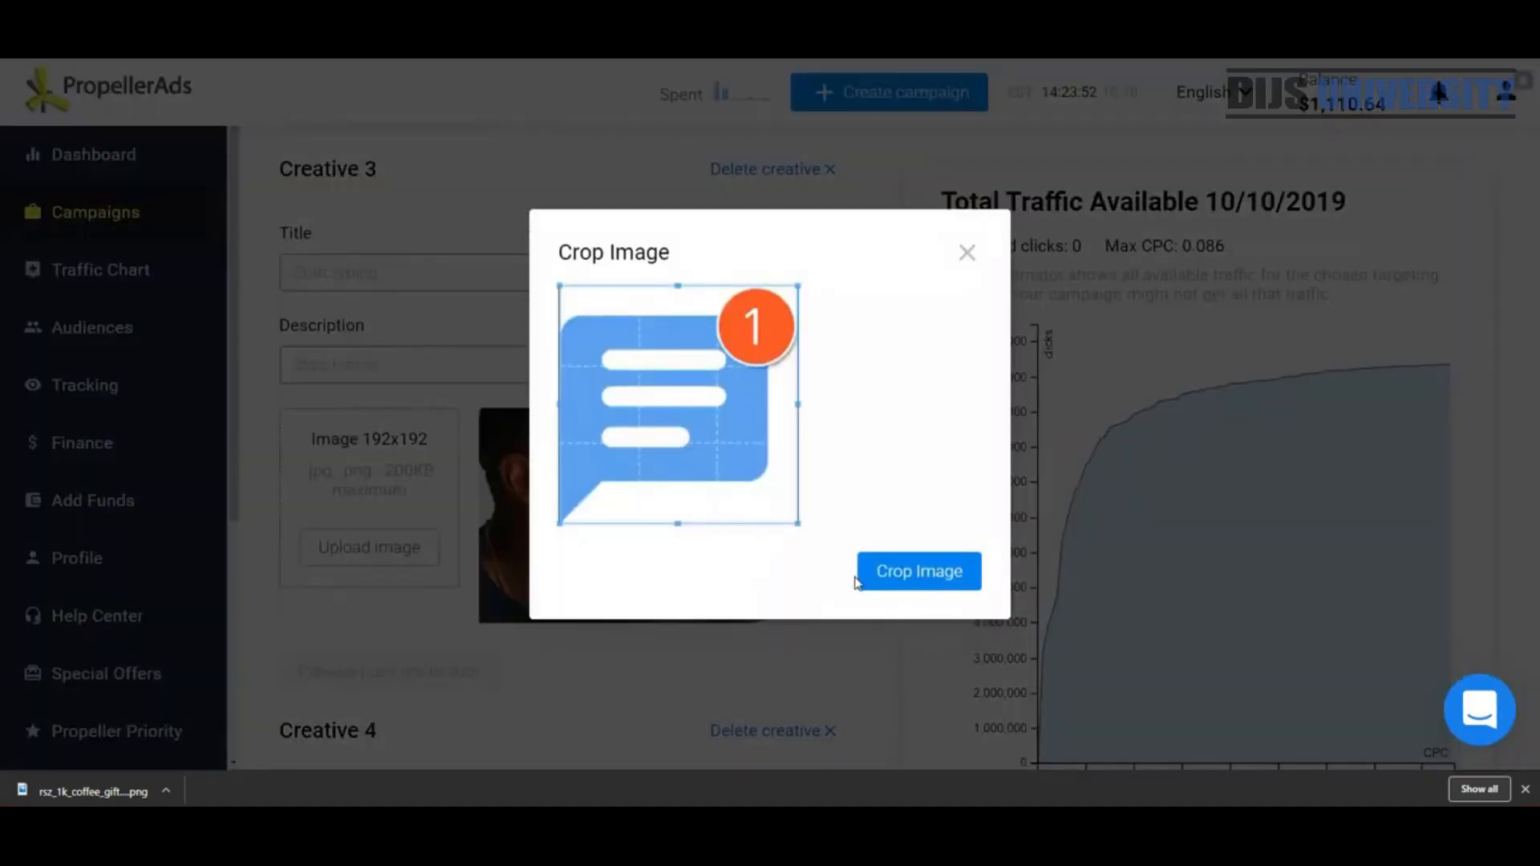
{"action": "left_click", "coordinate": [923, 575]}
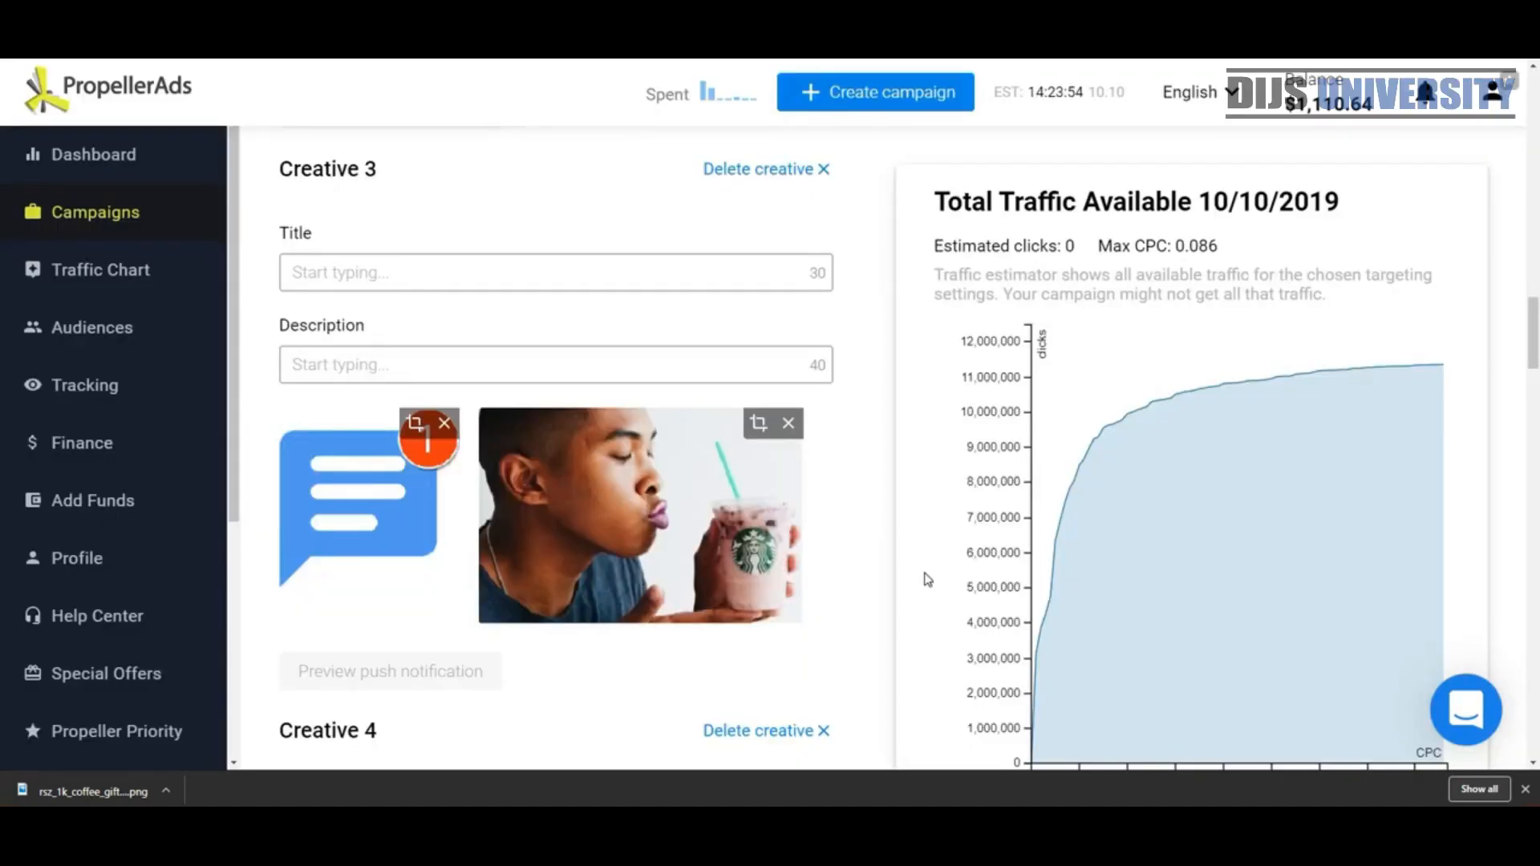
Set creative 1's description to "Claim Your $1000 Gift Card".
{"action": "scroll", "coordinate": [597, 608], "scroll_direction": "up", "scroll_amount": 15}
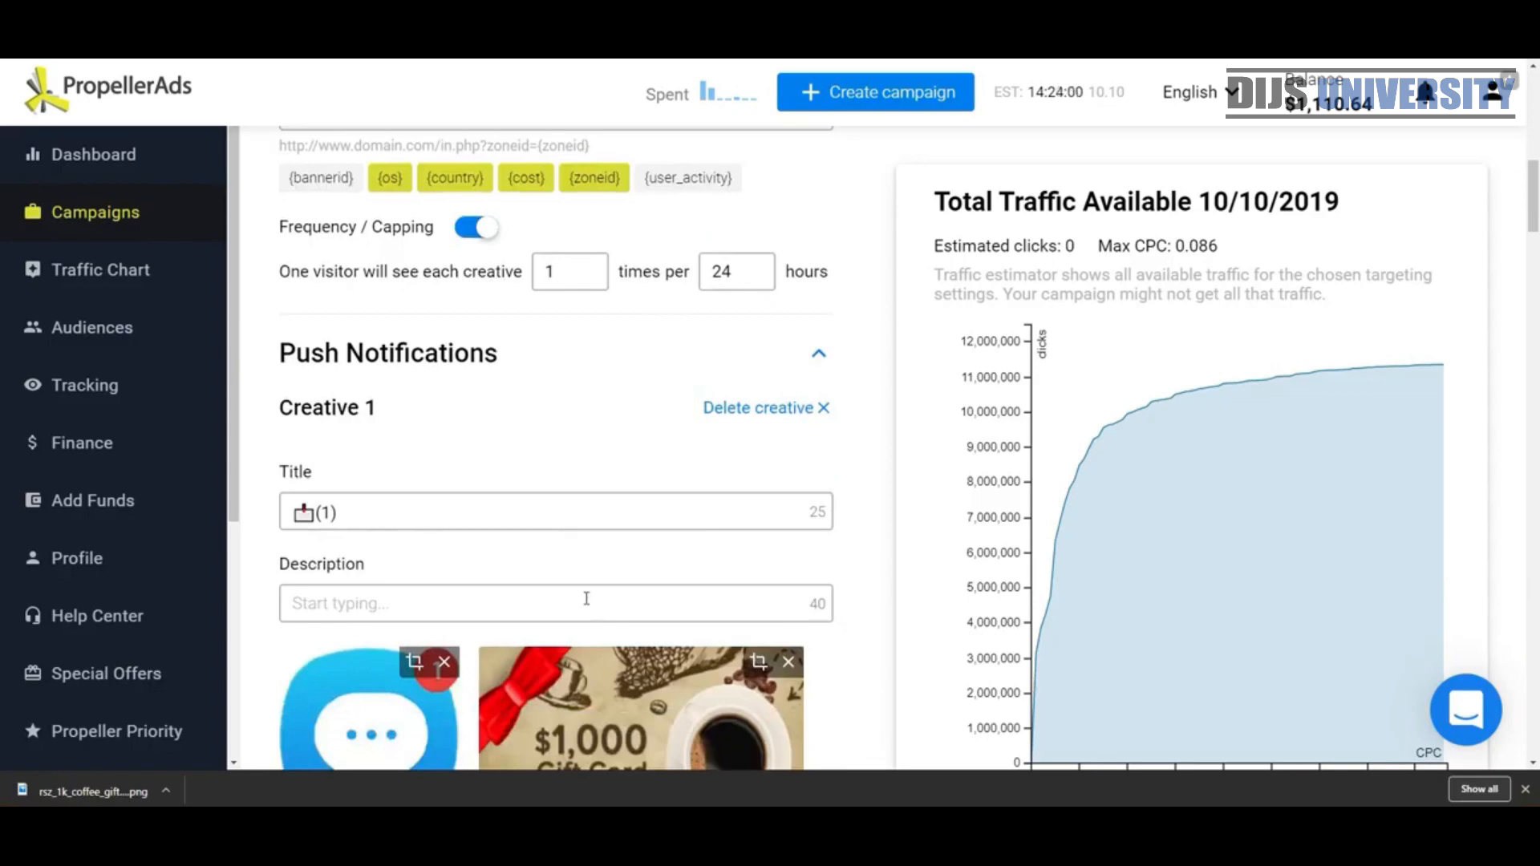
{"action": "scroll", "coordinate": [585, 599], "scroll_direction": "down", "scroll_amount": 3}
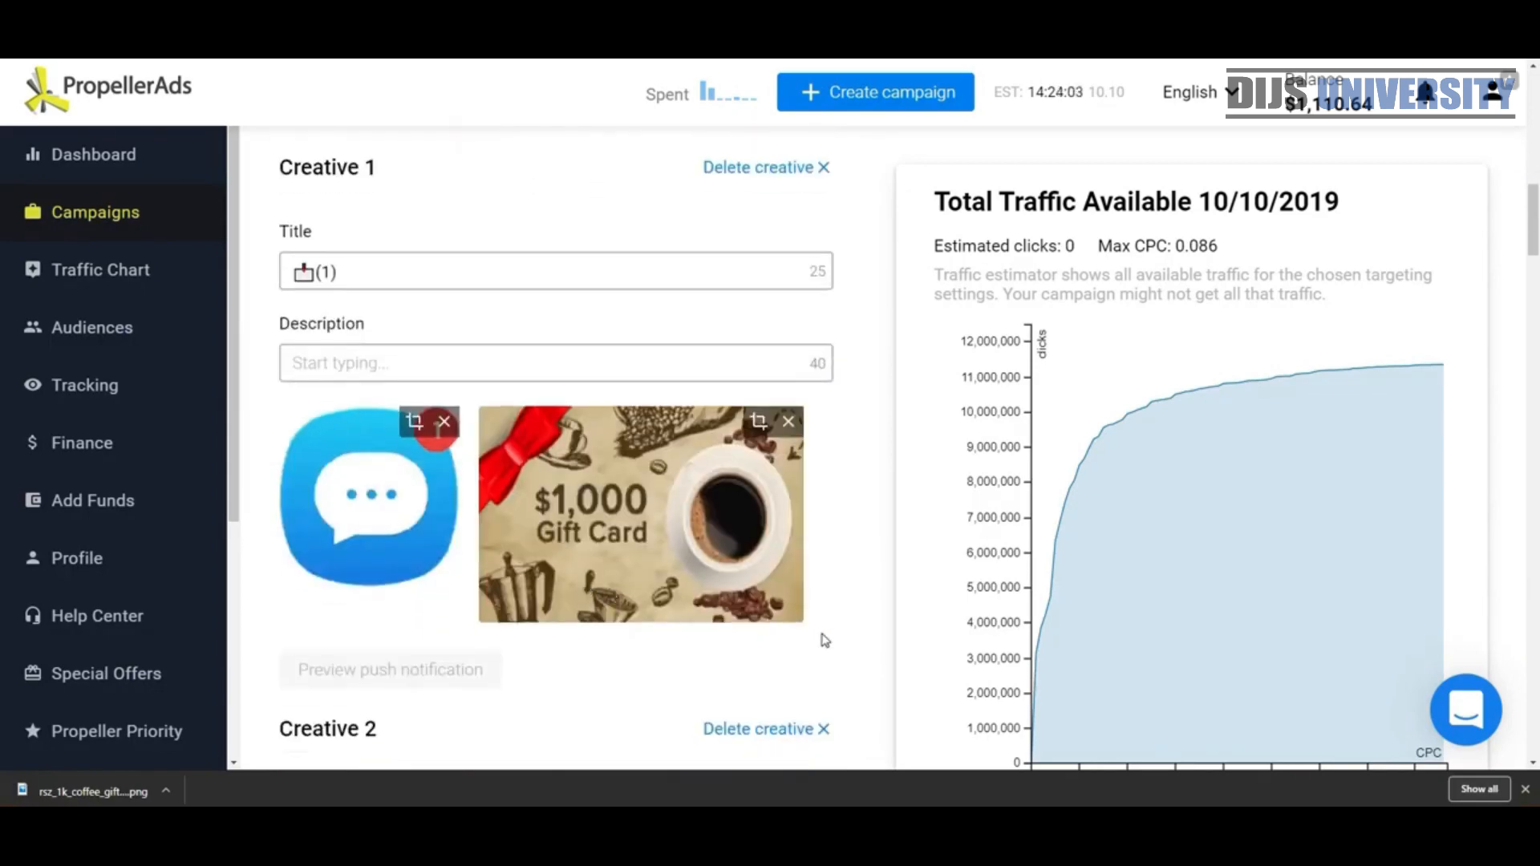
{"action": "scroll", "coordinate": [801, 626], "scroll_direction": "down", "scroll_amount": 5}
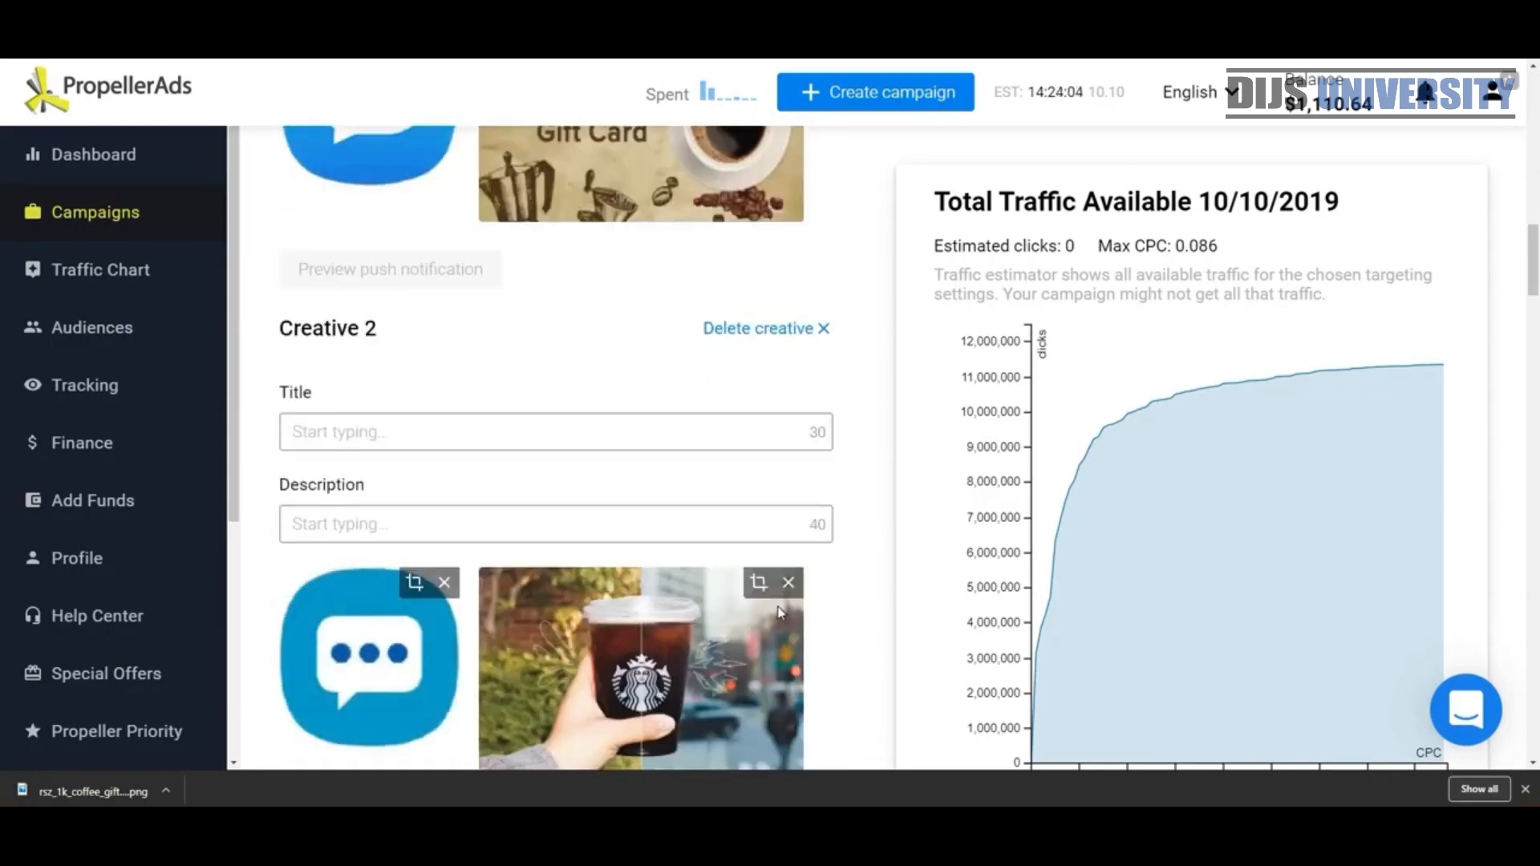
{"action": "scroll", "coordinate": [780, 613], "scroll_direction": "up", "scroll_amount": 3}
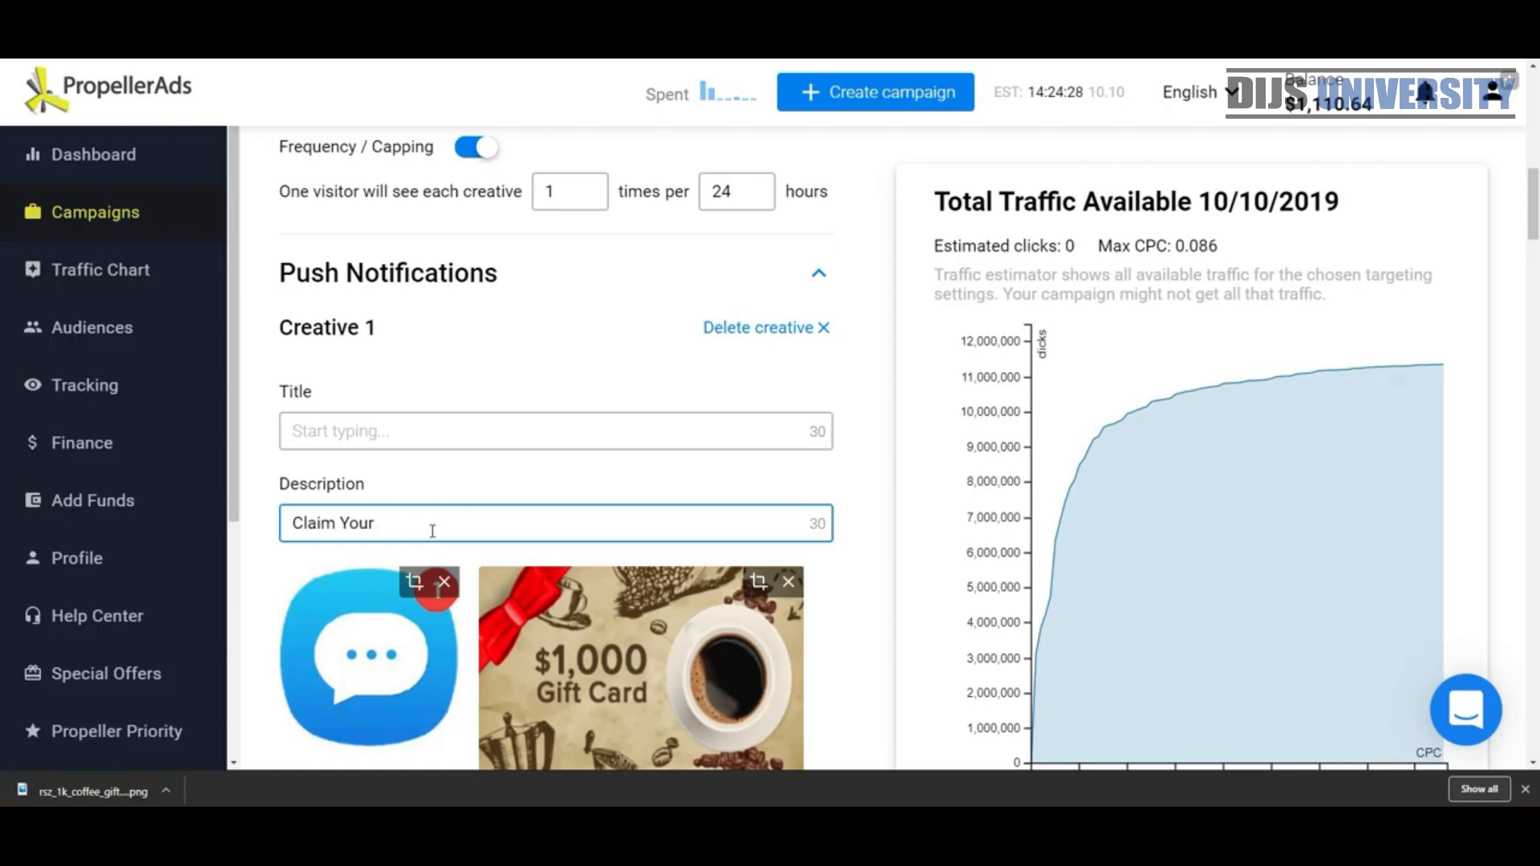
{"action": "type", "text": "1000 Gift Card"}
{"action": "triple_click", "coordinate": [502, 518]}
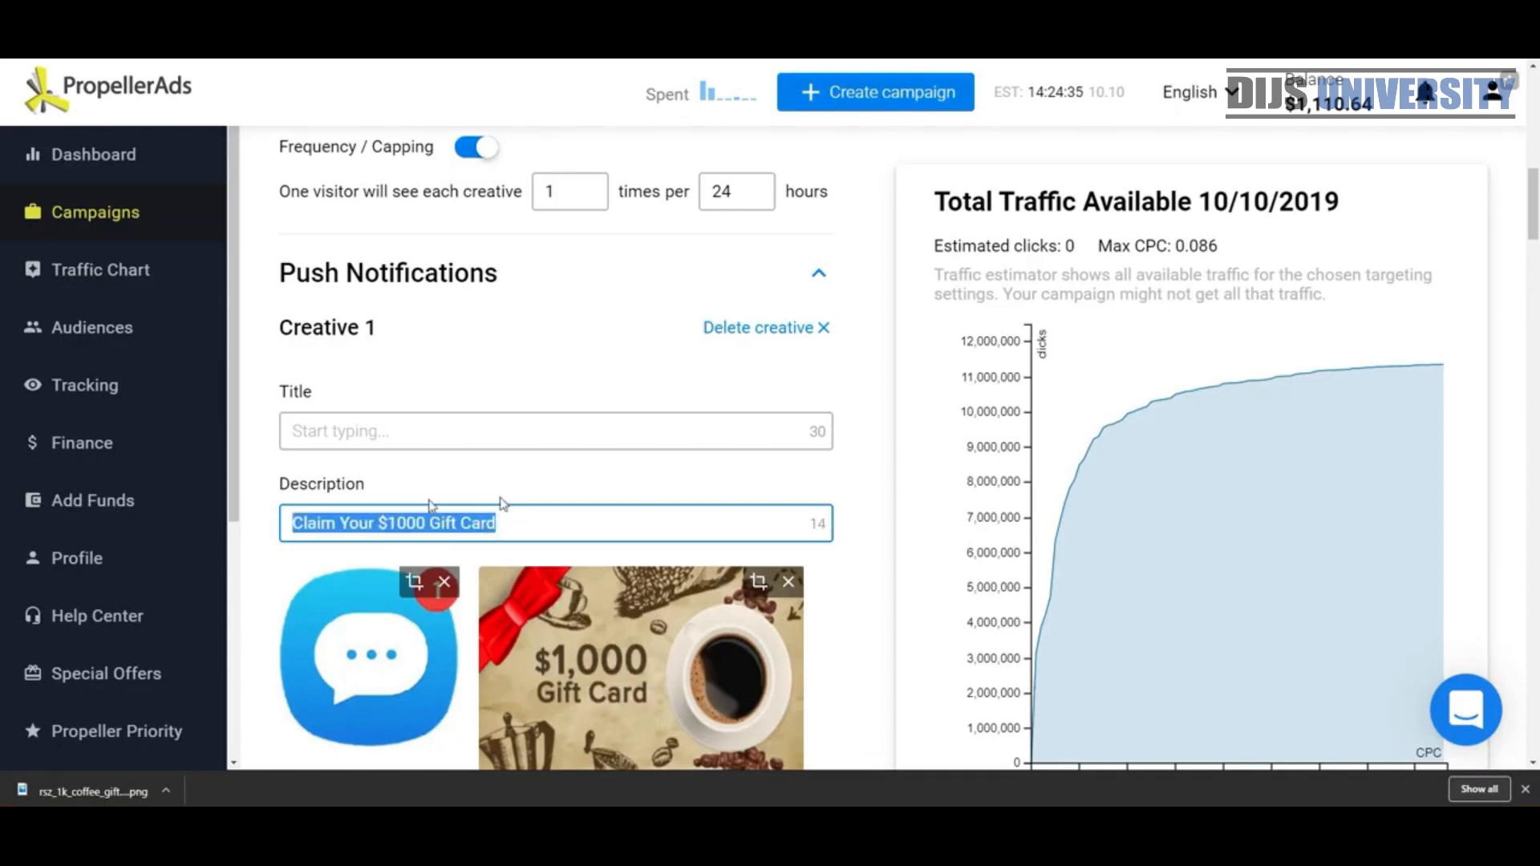
{"action": "left_click", "coordinate": [508, 501]}
{"action": "left_click", "coordinate": [518, 517]}
Review the titles, descriptions and images of all four push notification creatives.
{"action": "scroll", "coordinate": [522, 521], "scroll_direction": "down", "scroll_amount": 1}
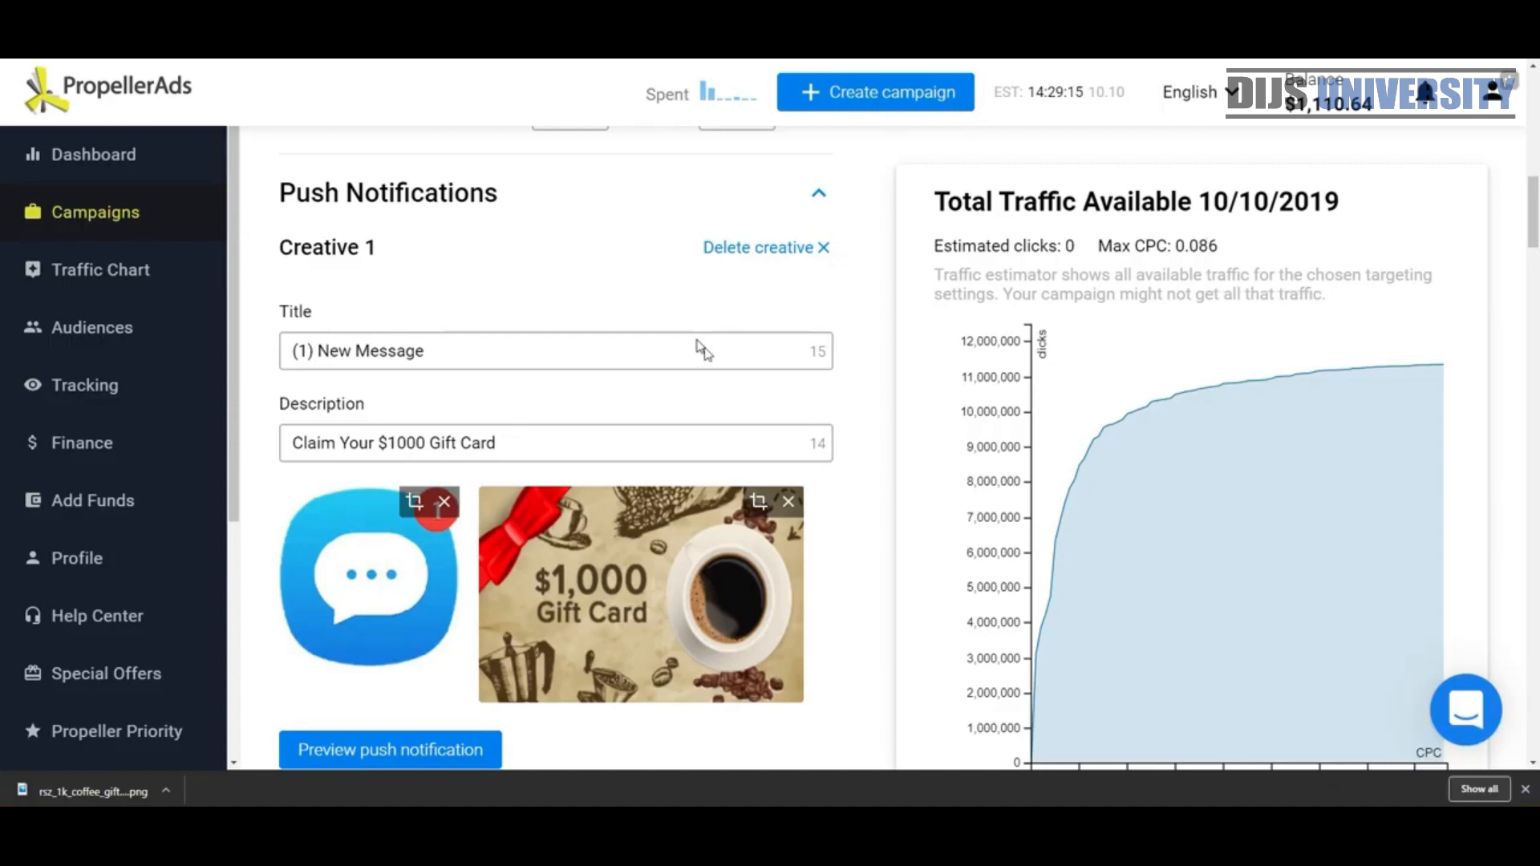
{"action": "scroll", "coordinate": [702, 349], "scroll_direction": "up", "scroll_amount": 4}
{"action": "scroll", "coordinate": [710, 393], "scroll_direction": "down", "scroll_amount": 3}
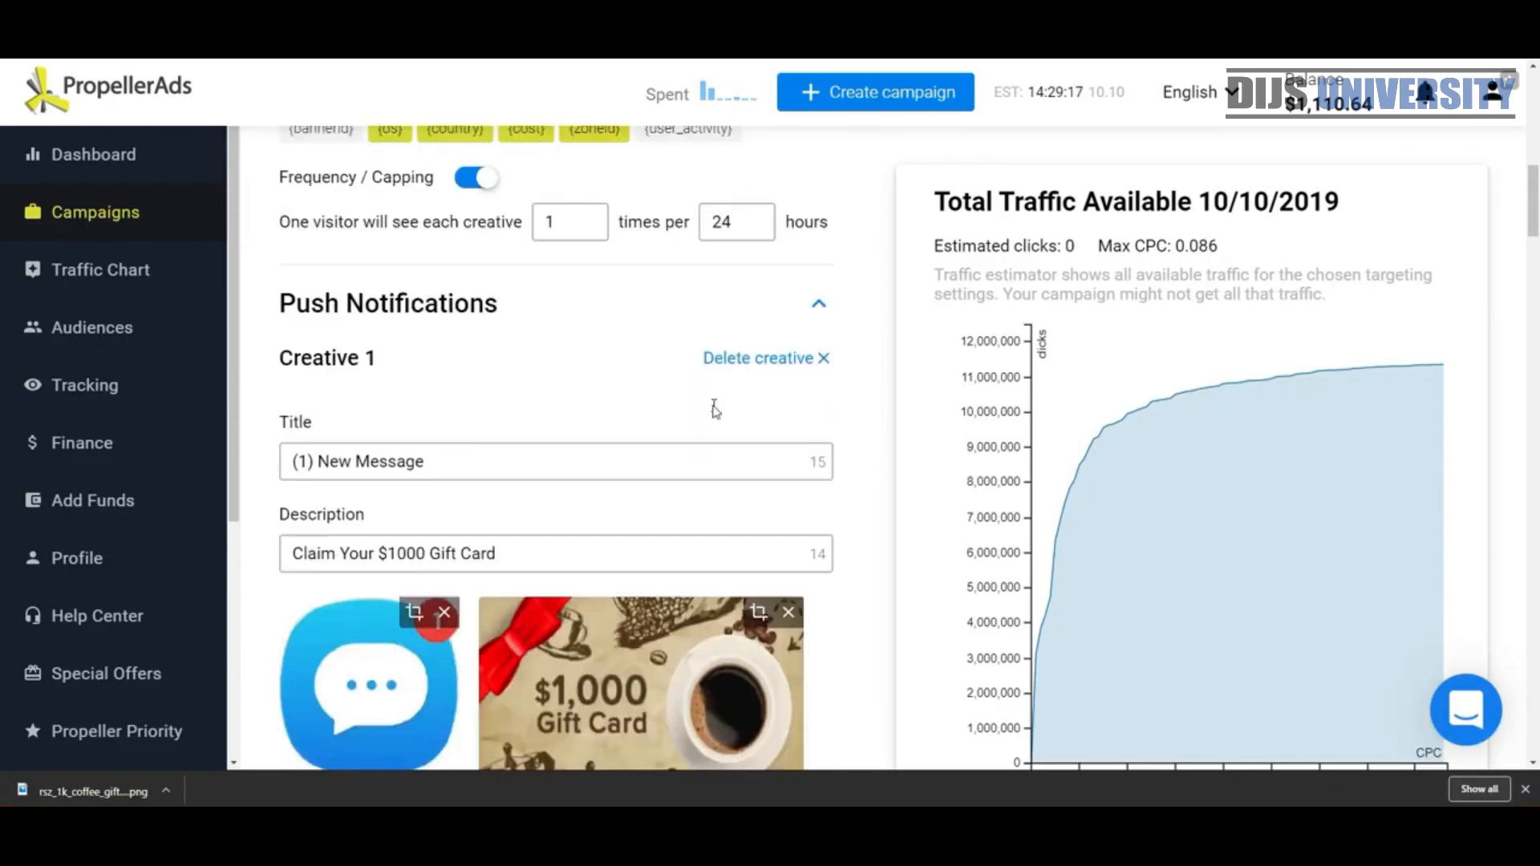
{"action": "scroll", "coordinate": [450, 591], "scroll_direction": "down", "scroll_amount": 5}
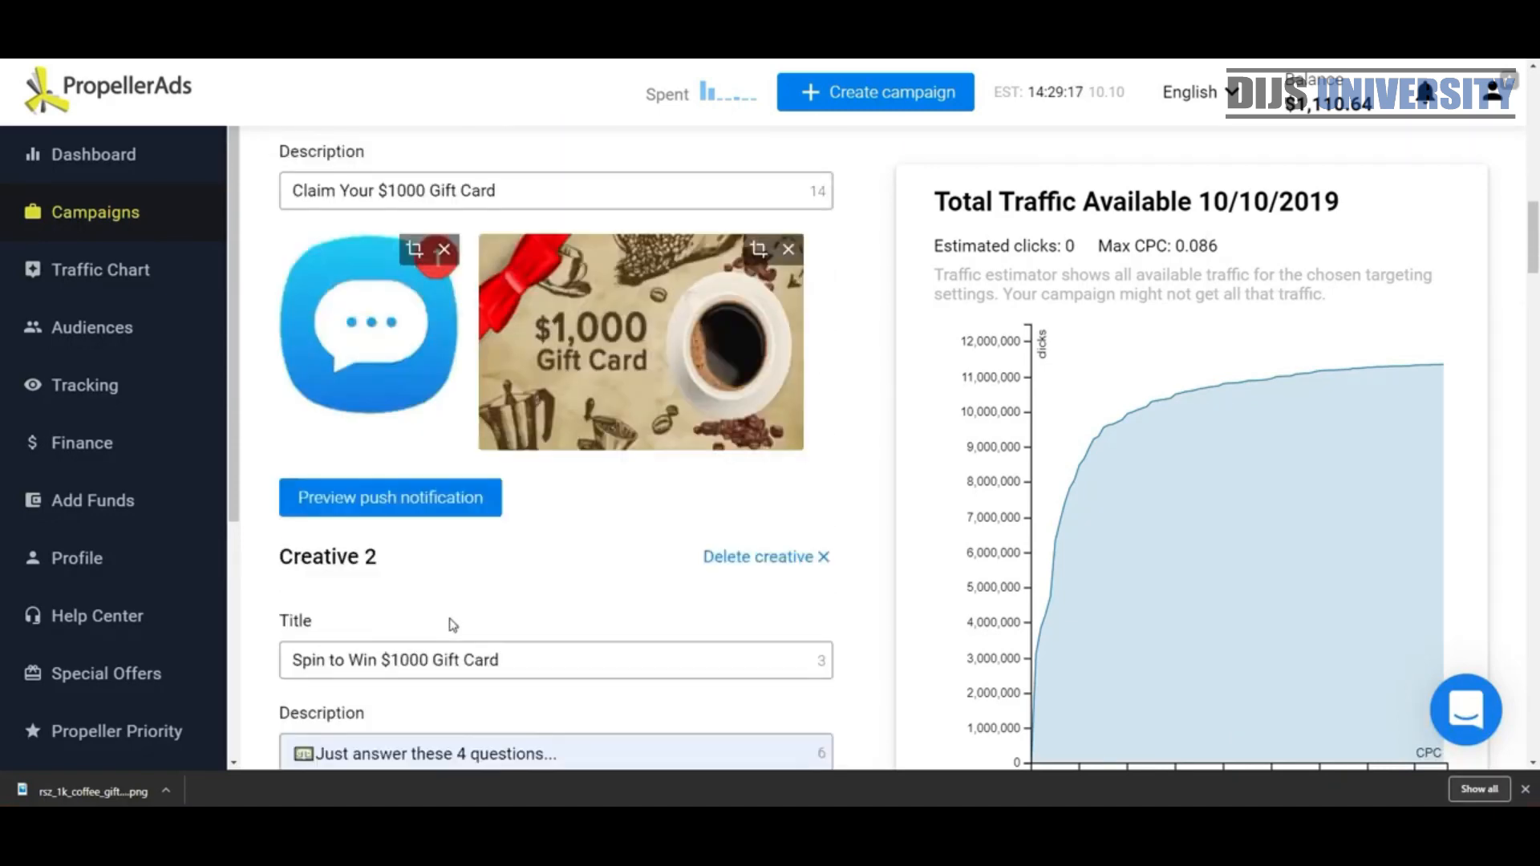
{"action": "scroll", "coordinate": [631, 645], "scroll_direction": "down", "scroll_amount": 10}
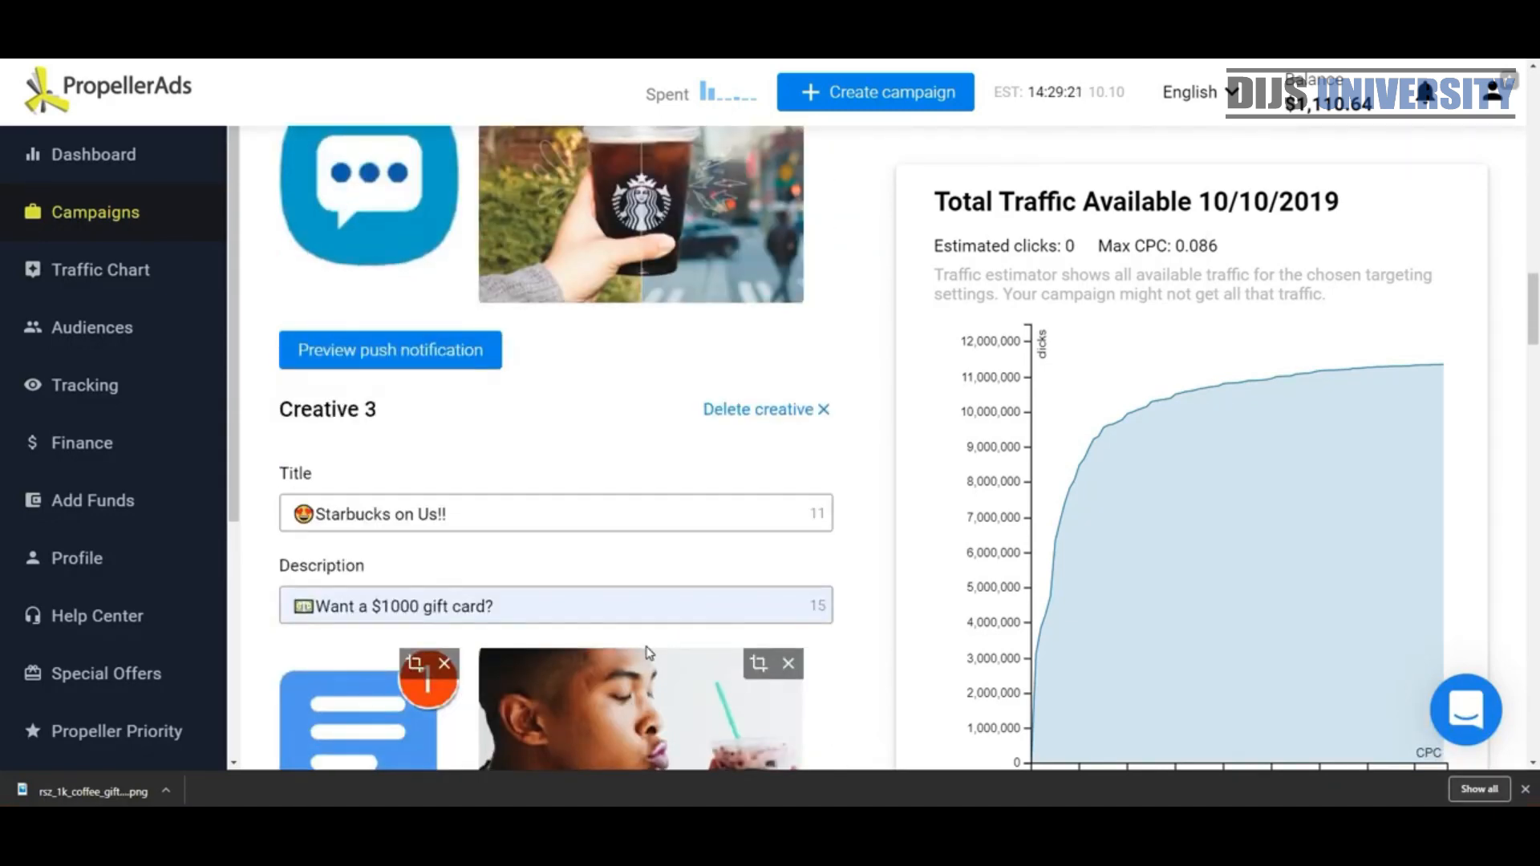
{"action": "scroll", "coordinate": [642, 622], "scroll_direction": "down", "scroll_amount": 6}
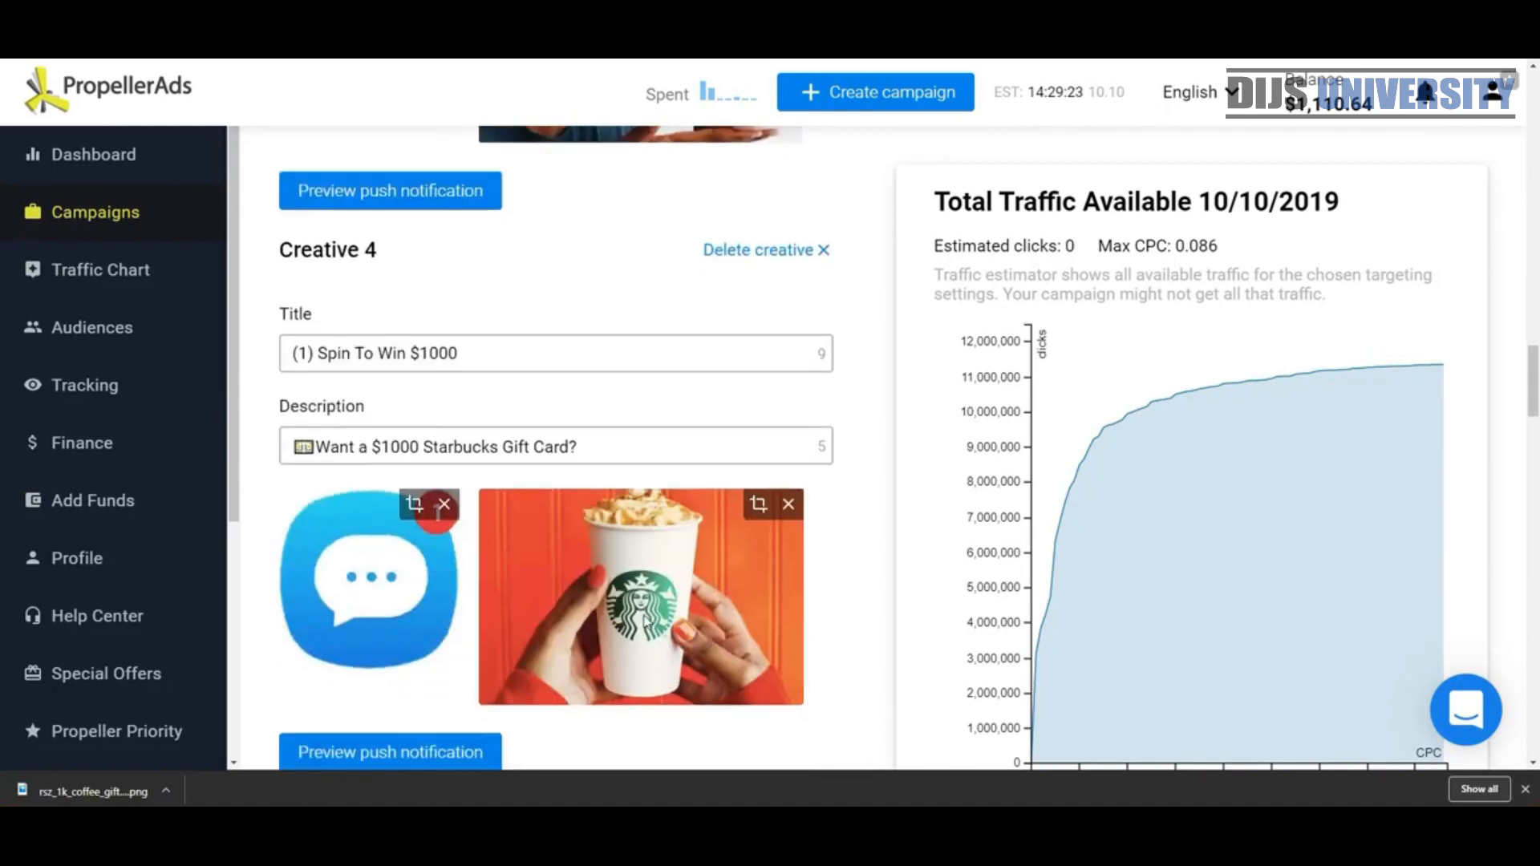
Exclude broker traffic from the All Traffic option.
{"action": "scroll", "coordinate": [646, 621], "scroll_direction": "down", "scroll_amount": 9}
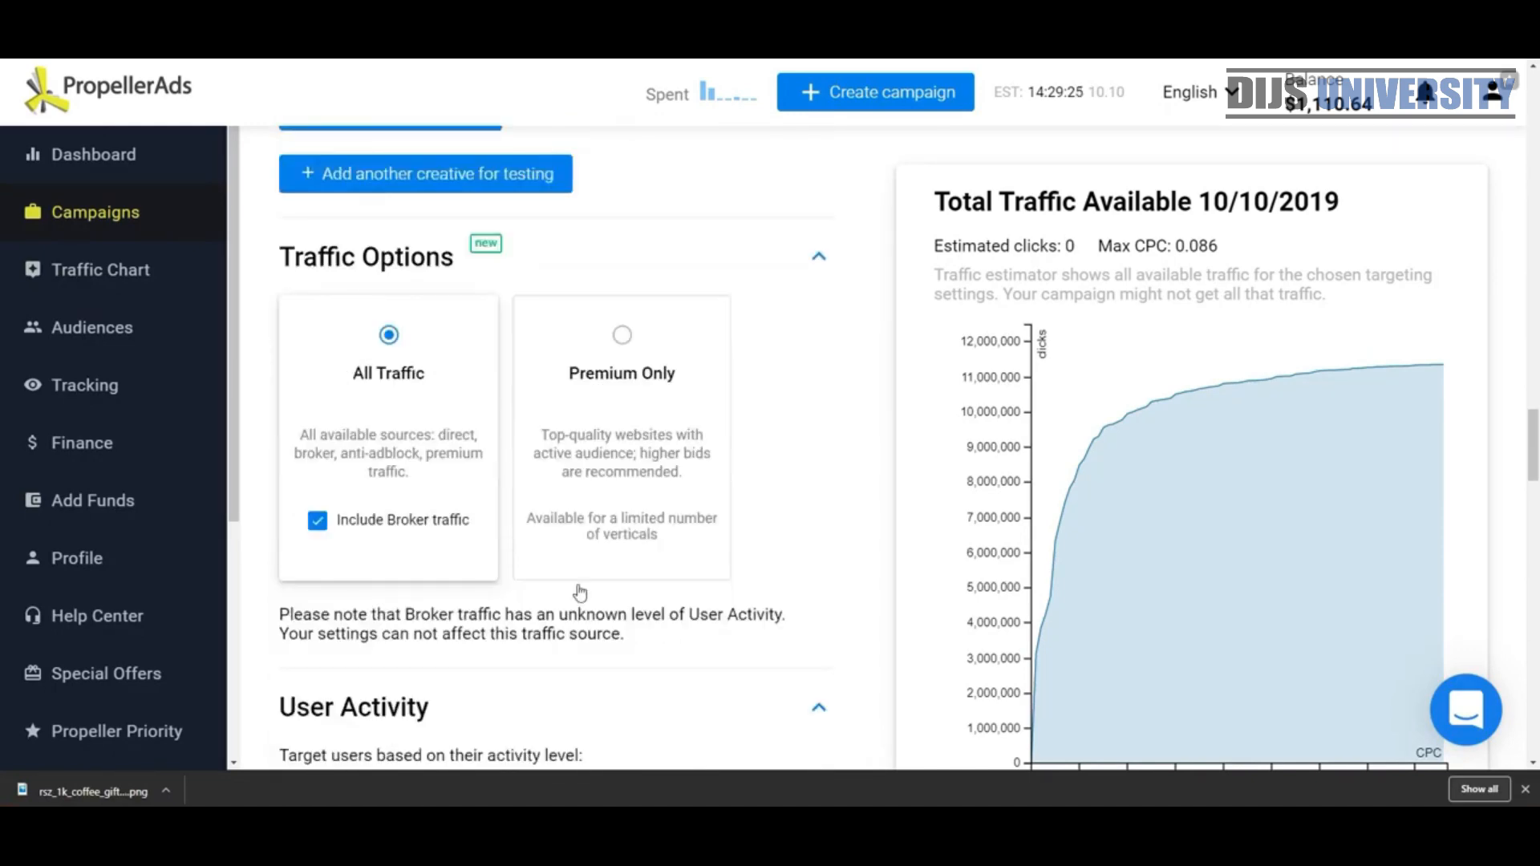
{"action": "left_click", "coordinate": [318, 522]}
{"action": "scroll", "coordinate": [481, 597], "scroll_direction": "down", "scroll_amount": 2}
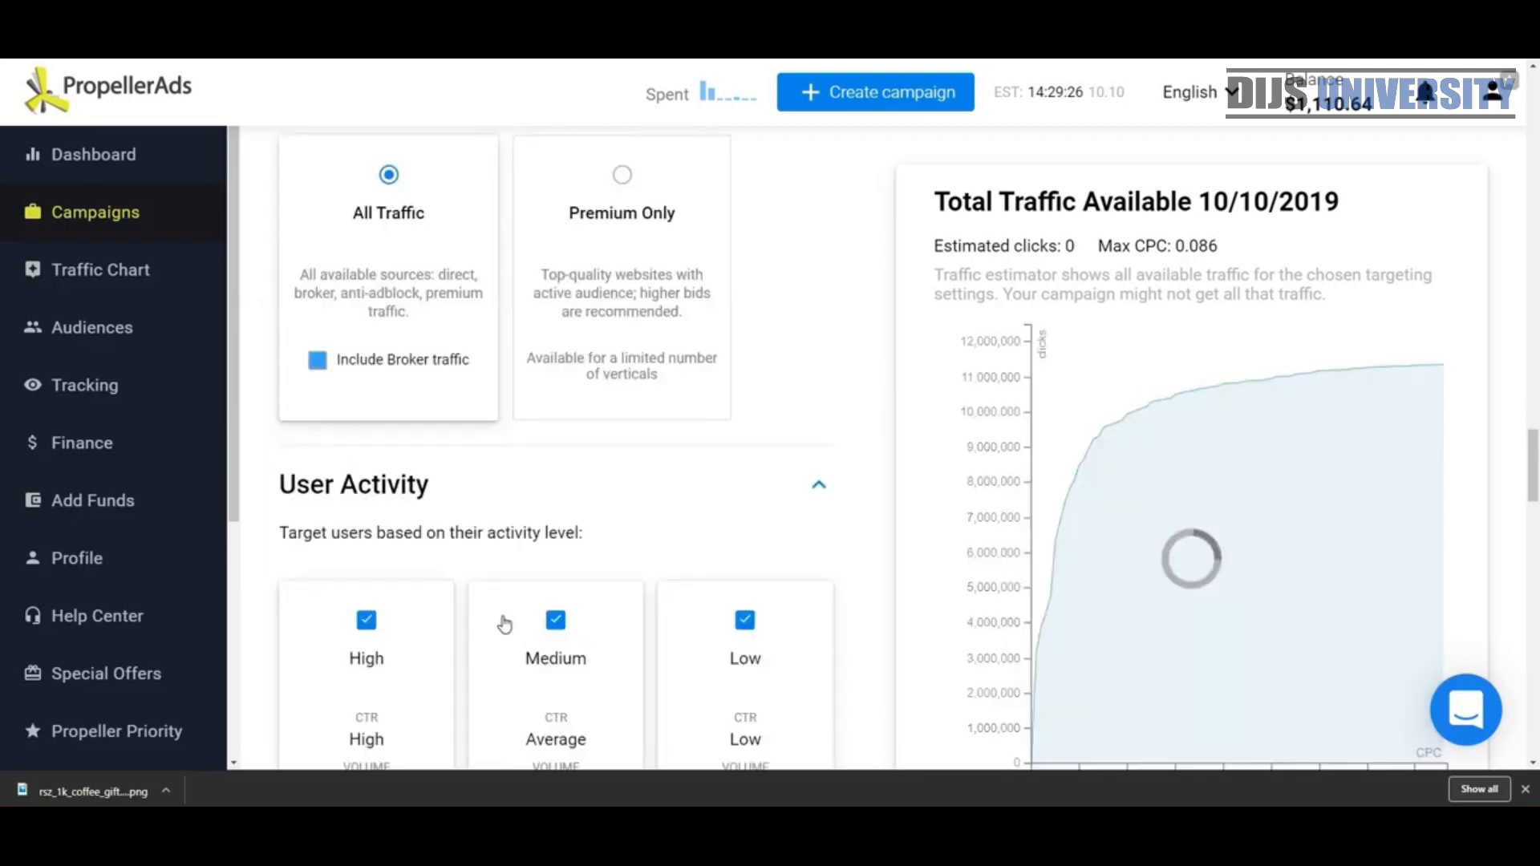
Limit the user activity targeting to the High and Medium levels, leaving out Low.
{"action": "left_click", "coordinate": [366, 620]}
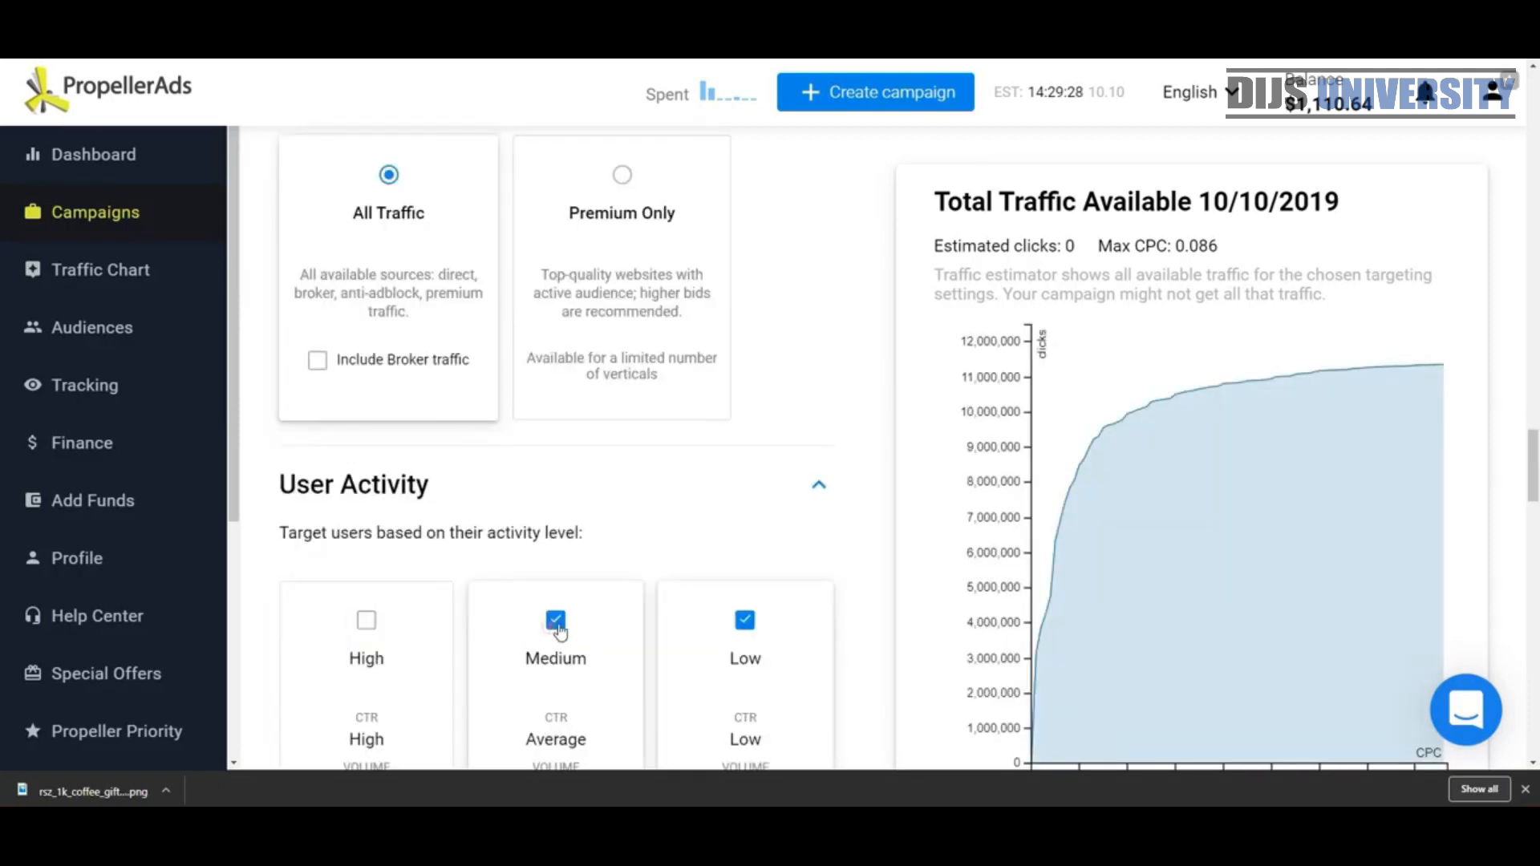
{"action": "left_click", "coordinate": [735, 625]}
{"action": "left_click", "coordinate": [366, 620]}
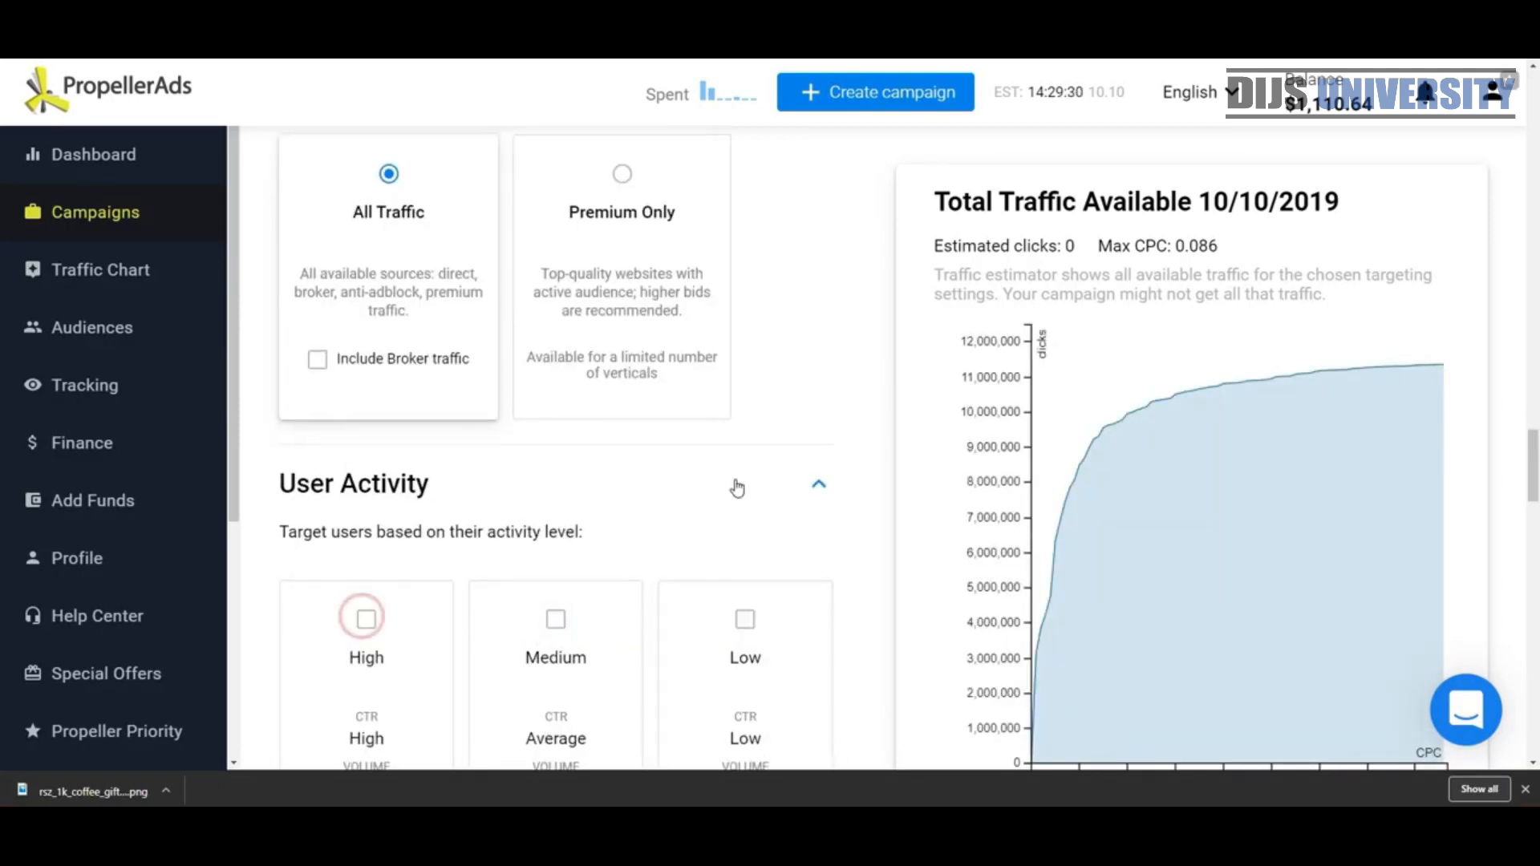
{"action": "scroll", "coordinate": [373, 479], "scroll_direction": "down", "scroll_amount": 4}
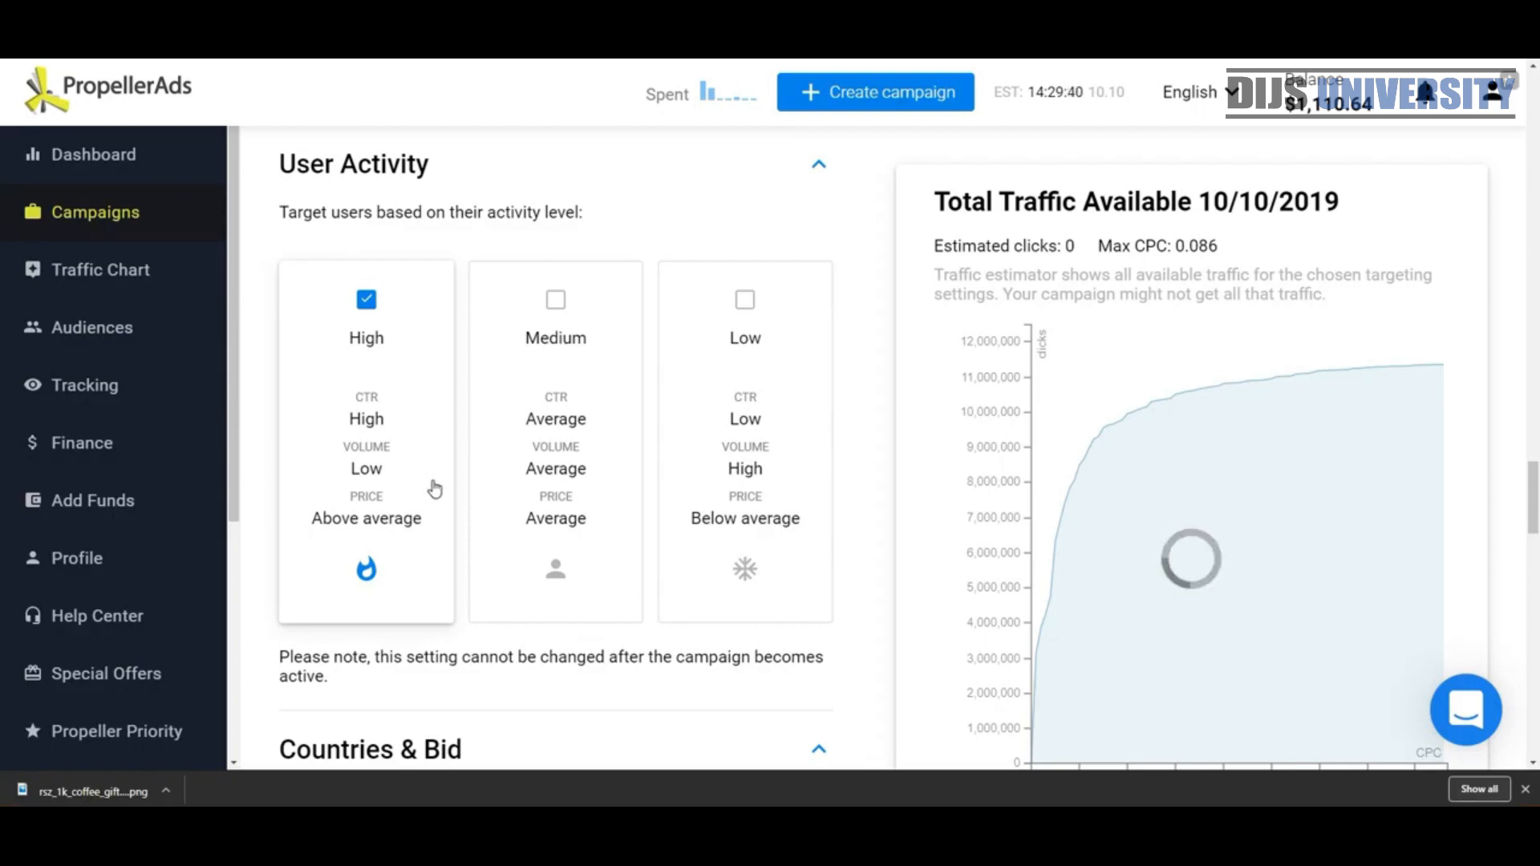
{"action": "left_click", "coordinate": [557, 303]}
{"action": "left_click", "coordinate": [573, 511]}
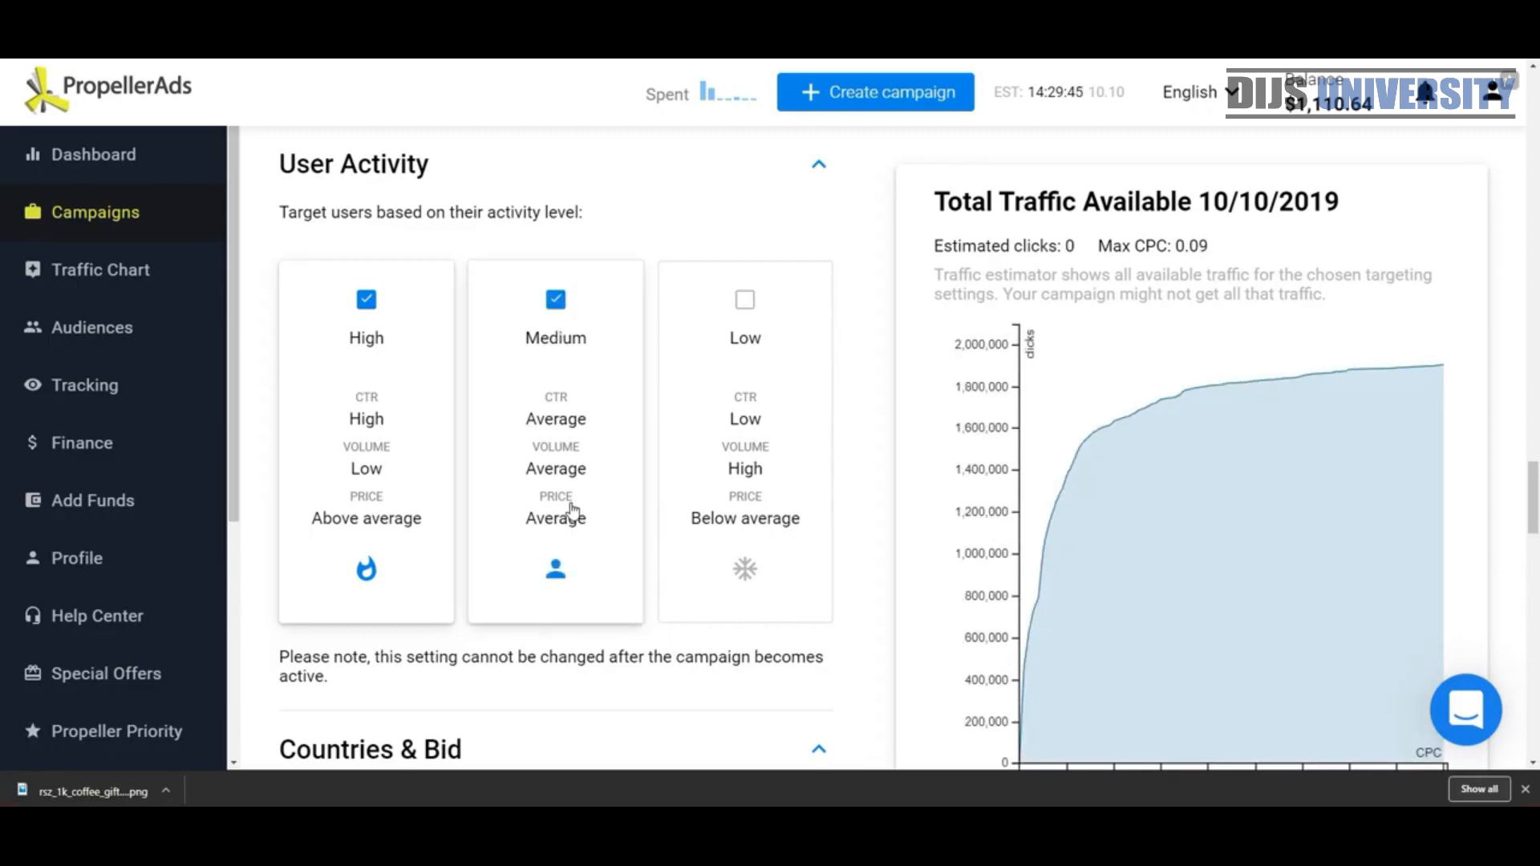
Add Singapore as the campaign's target country in the Countries & Bid section.
{"action": "scroll", "coordinate": [1223, 463], "scroll_direction": "down", "scroll_amount": 3}
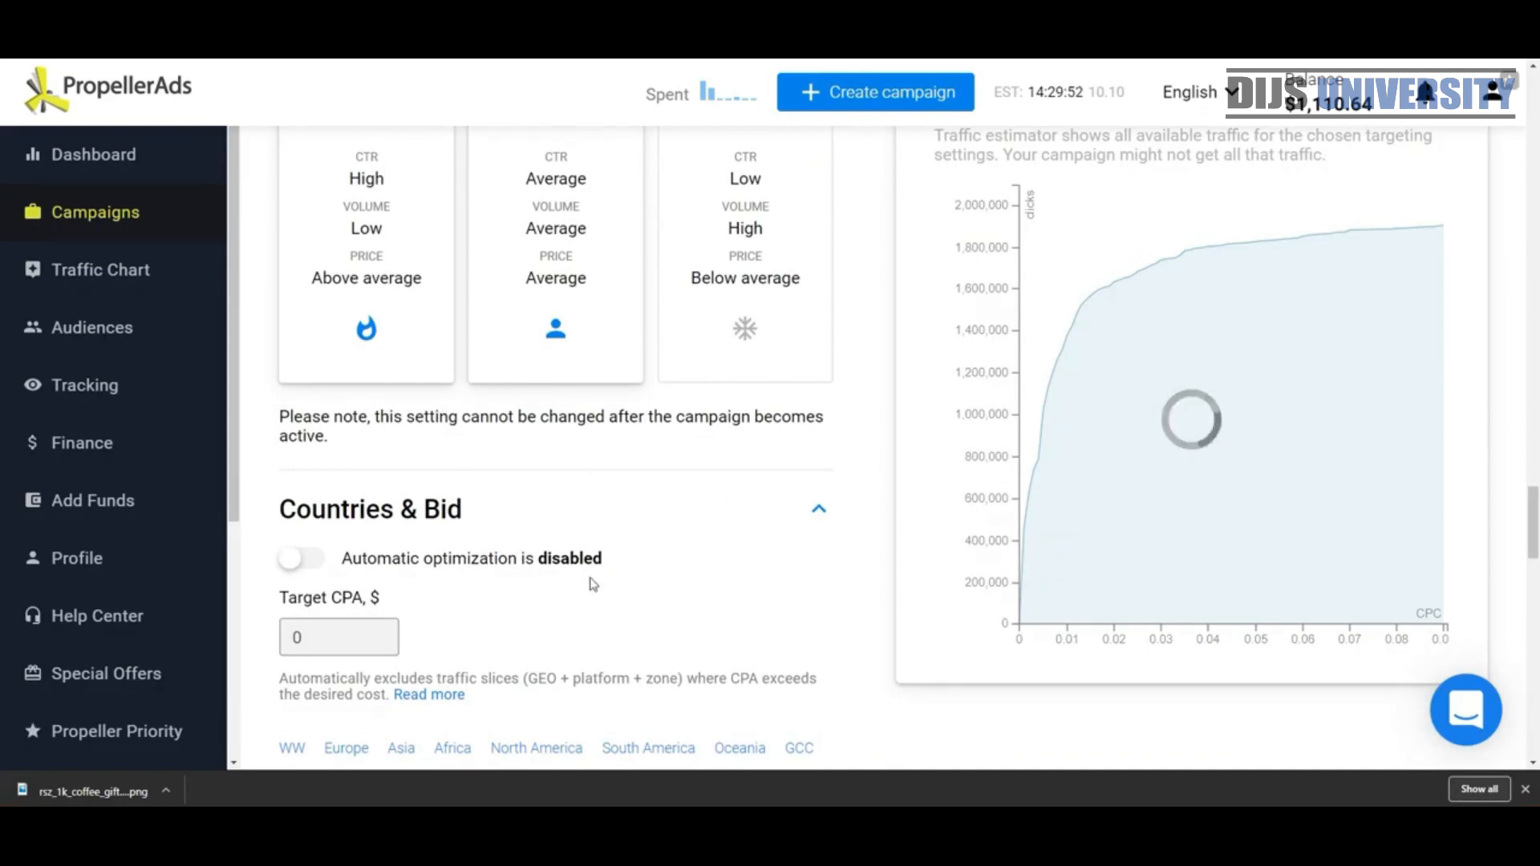
{"action": "scroll", "coordinate": [404, 658], "scroll_direction": "down", "scroll_amount": 1}
{"action": "scroll", "coordinate": [405, 659], "scroll_direction": "down", "scroll_amount": 2}
{"action": "left_click", "coordinate": [372, 577]}
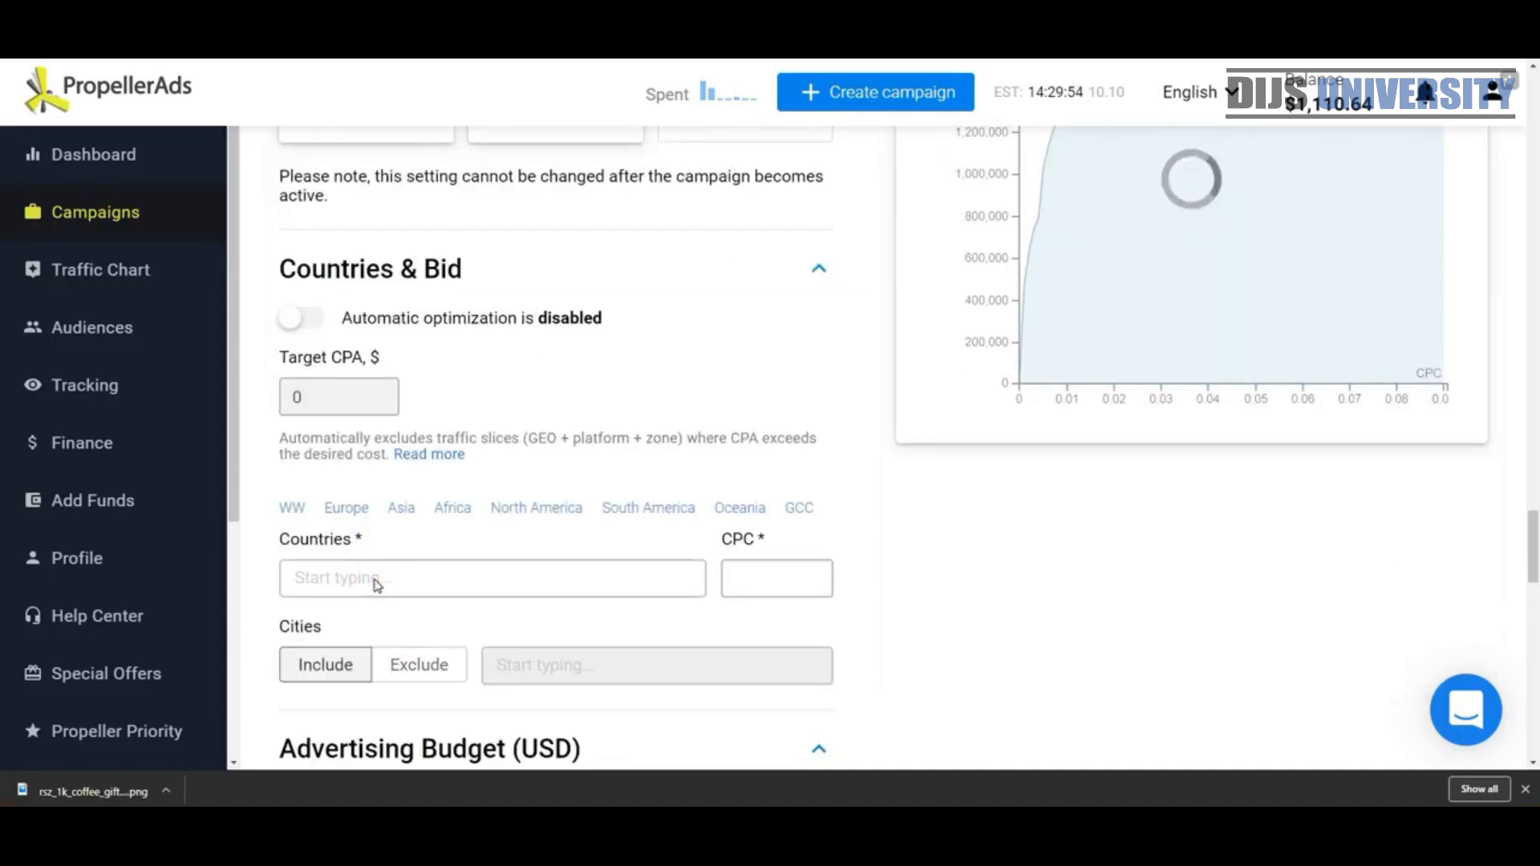
{"action": "scroll", "coordinate": [374, 581], "scroll_direction": "down", "scroll_amount": 2}
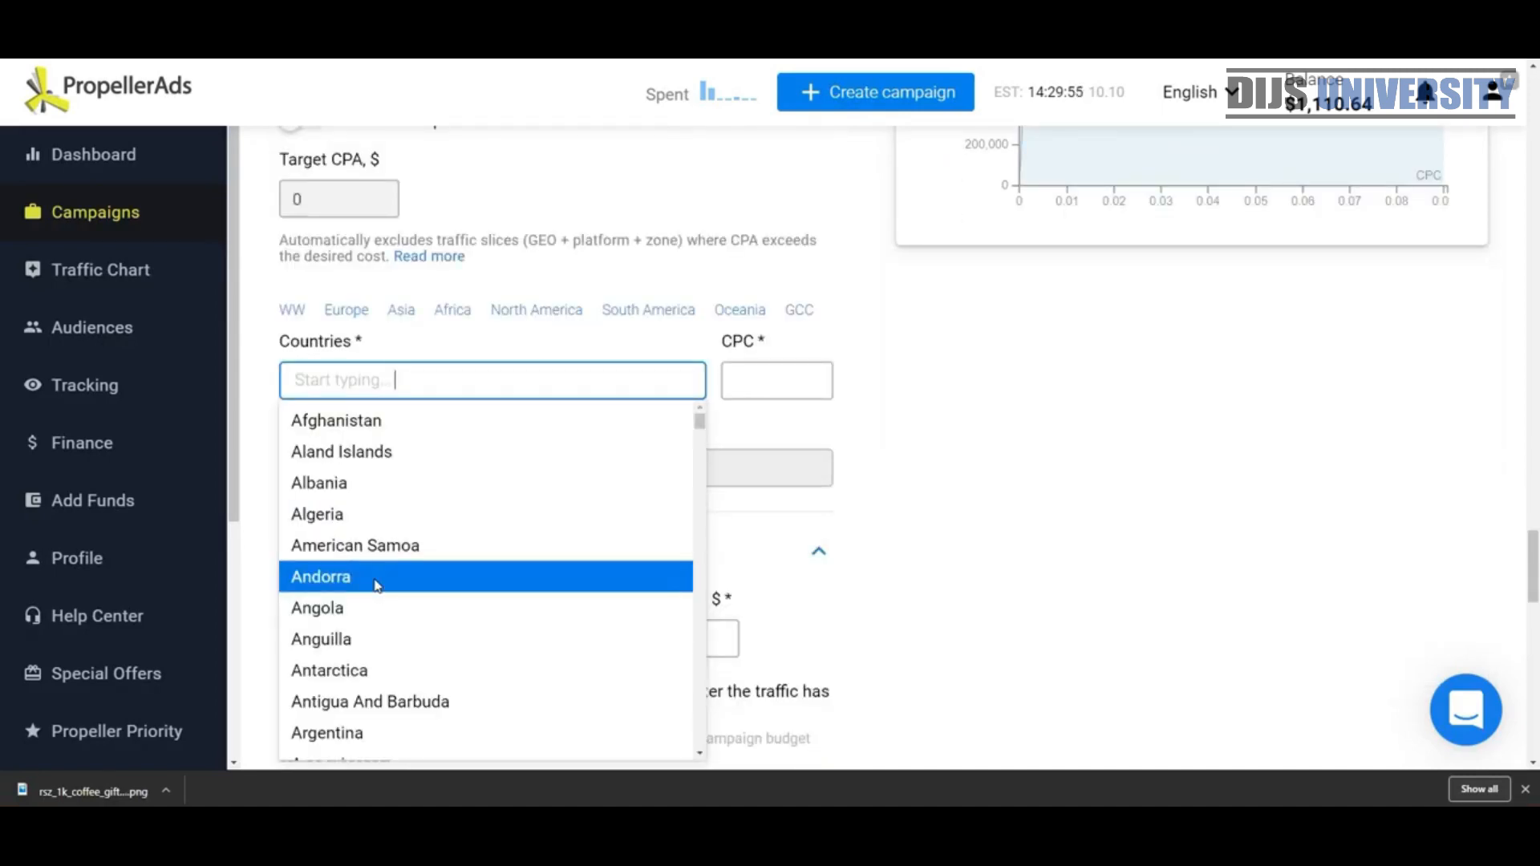
{"action": "type", "text": "sing"}
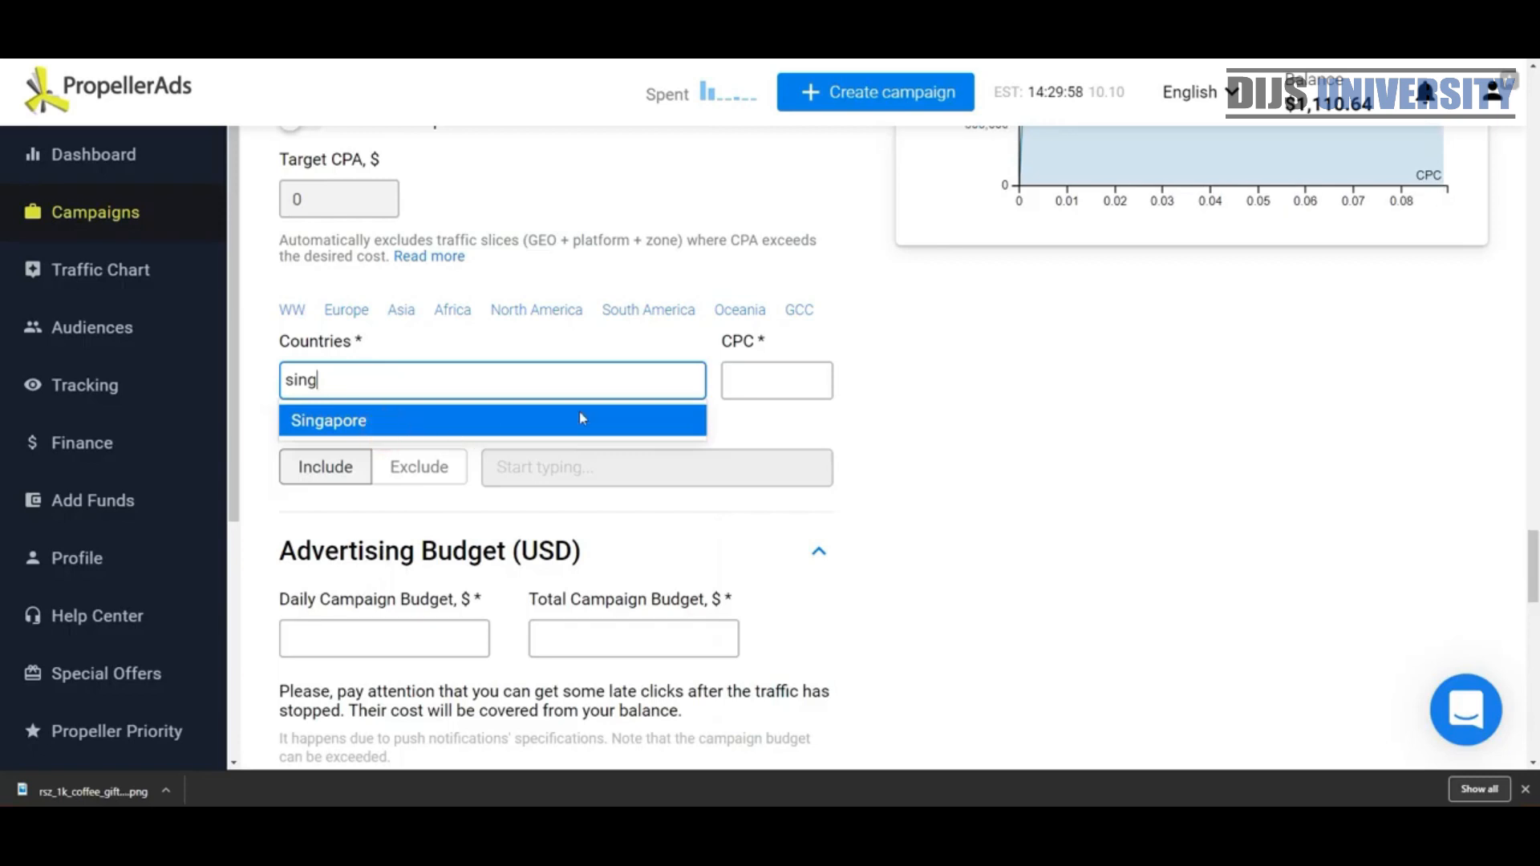
{"action": "key", "text": "Return"}
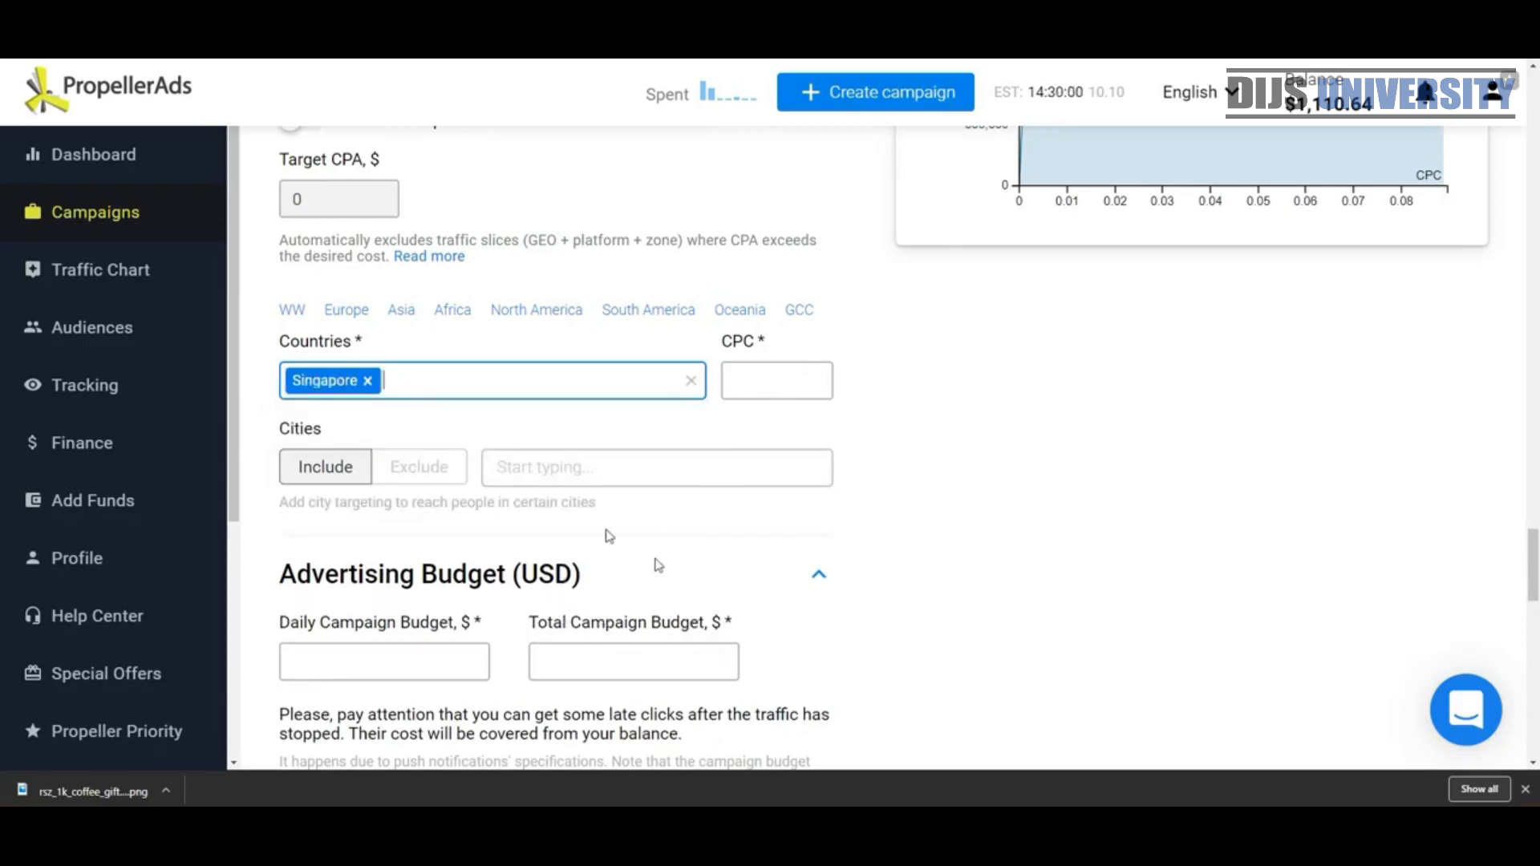
Restrict the campaign's platform targeting to Mobile.
{"action": "scroll", "coordinate": [544, 559], "scroll_direction": "down", "scroll_amount": 6}
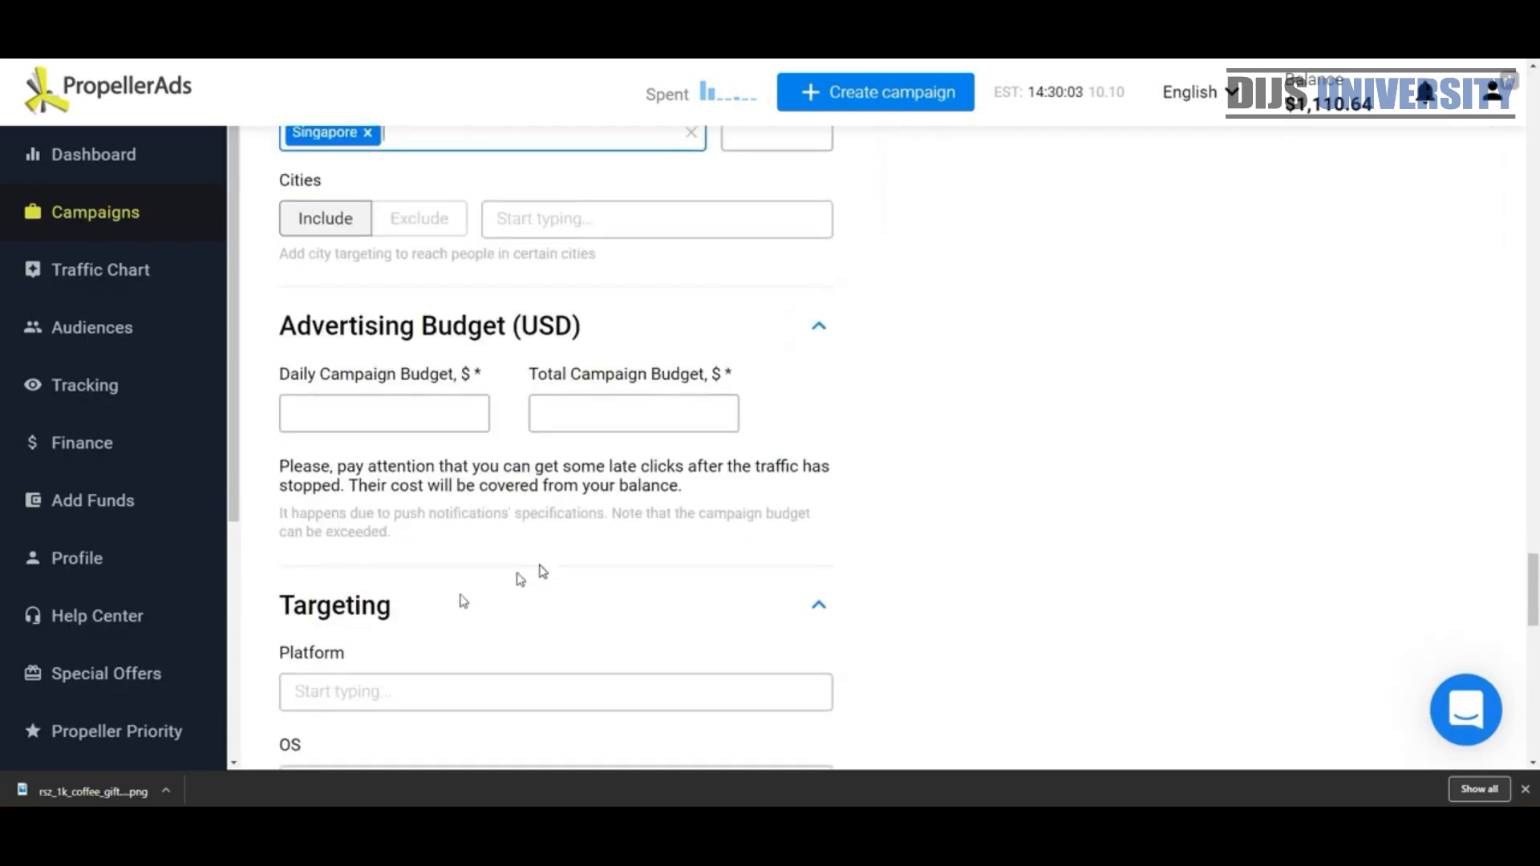
{"action": "left_click", "coordinate": [351, 471]}
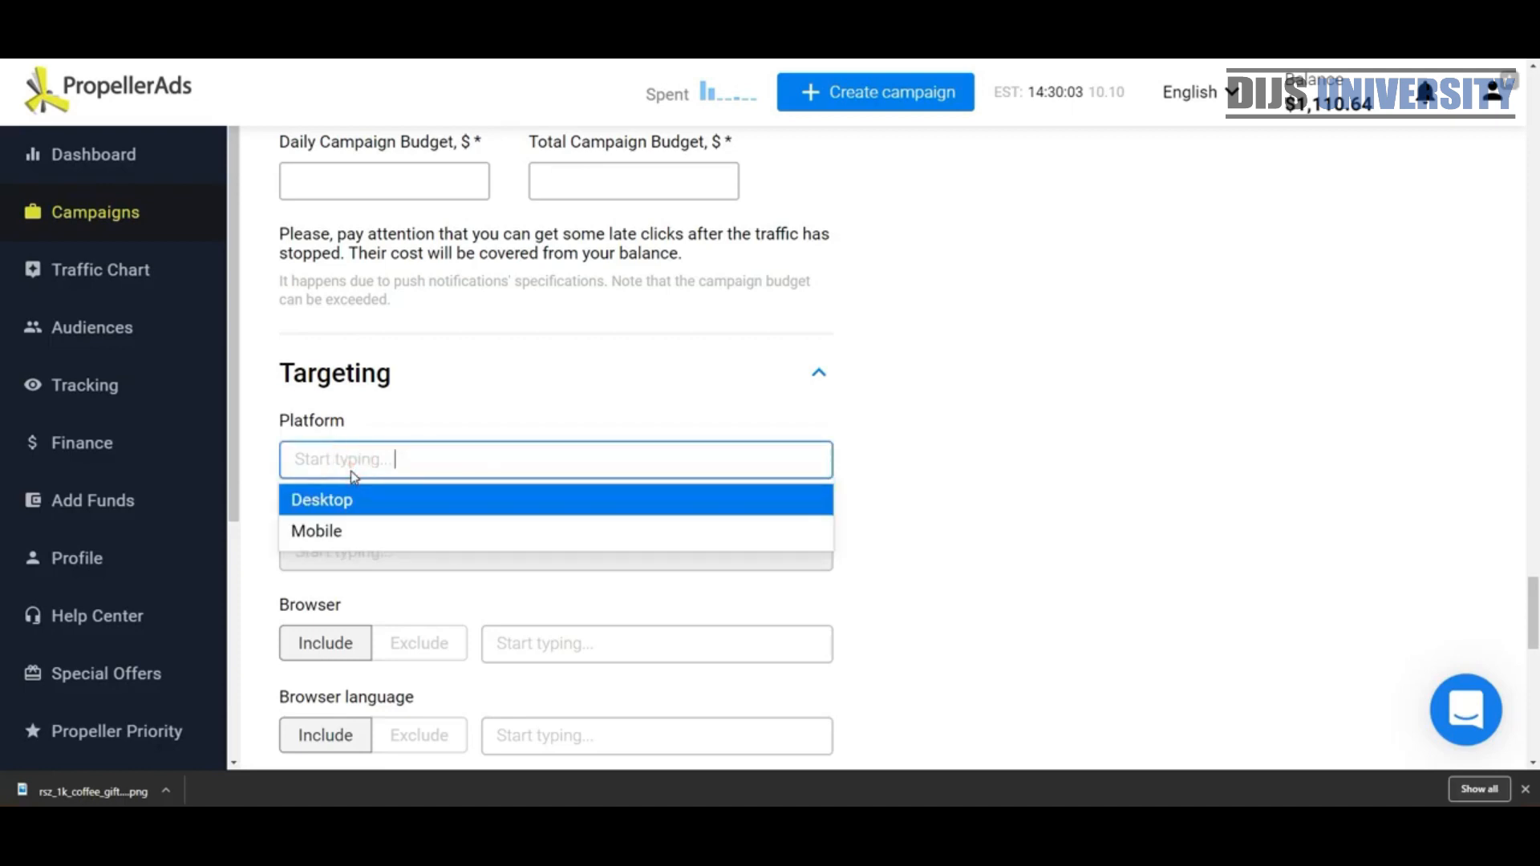
{"action": "type", "text": "mobi"}
{"action": "left_click", "coordinate": [404, 511]}
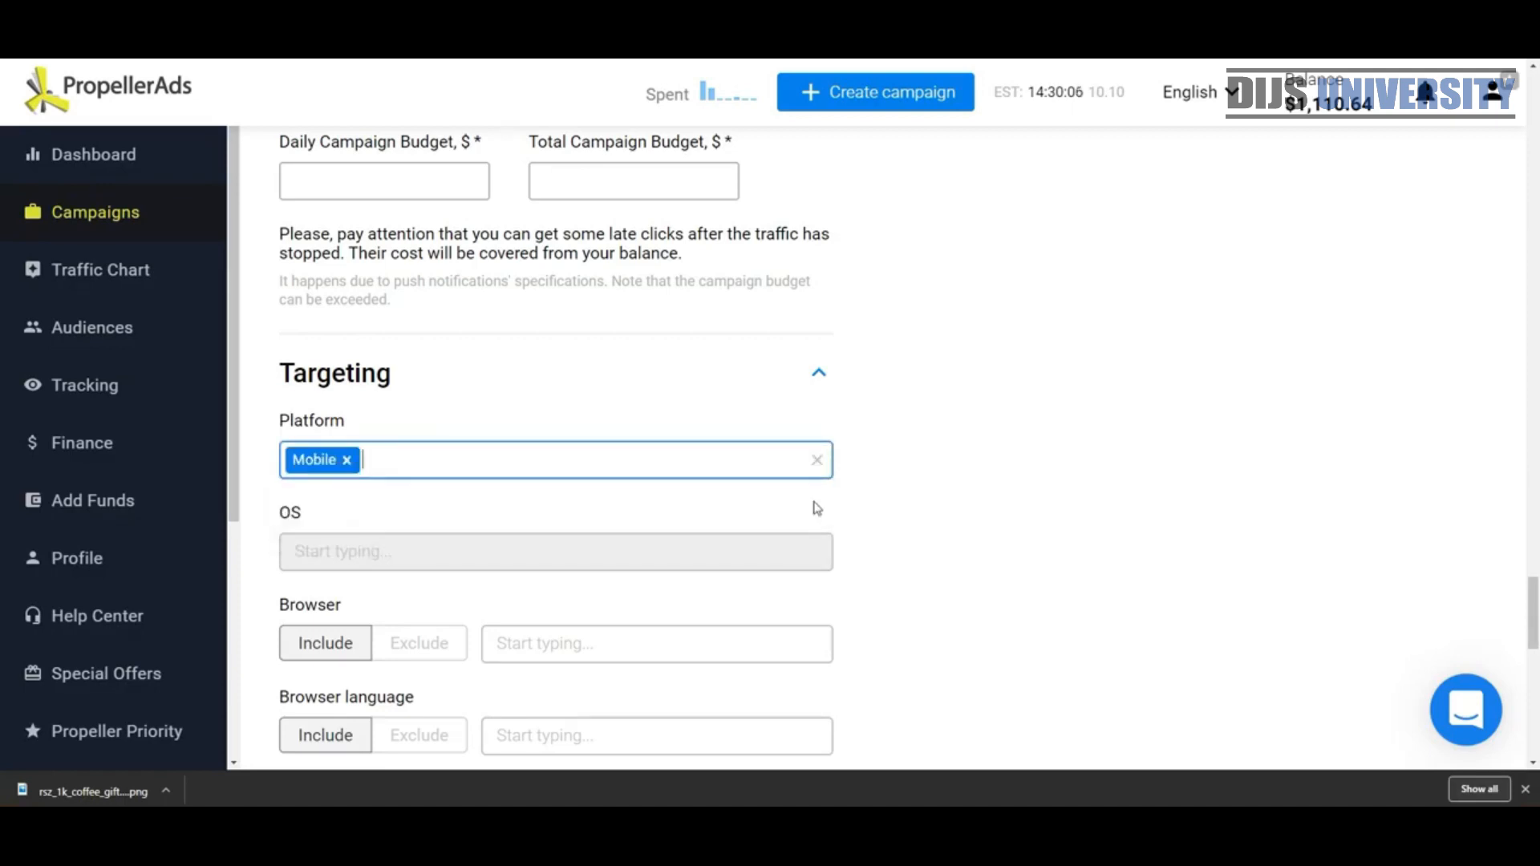
Examine how available clicks vary with CPC on the traffic estimator chart and open the Singapore CPC bid for entry.
{"action": "scroll", "coordinate": [826, 530], "scroll_direction": "up", "scroll_amount": 6}
{"action": "scroll", "coordinate": [826, 529], "scroll_direction": "up", "scroll_amount": 6}
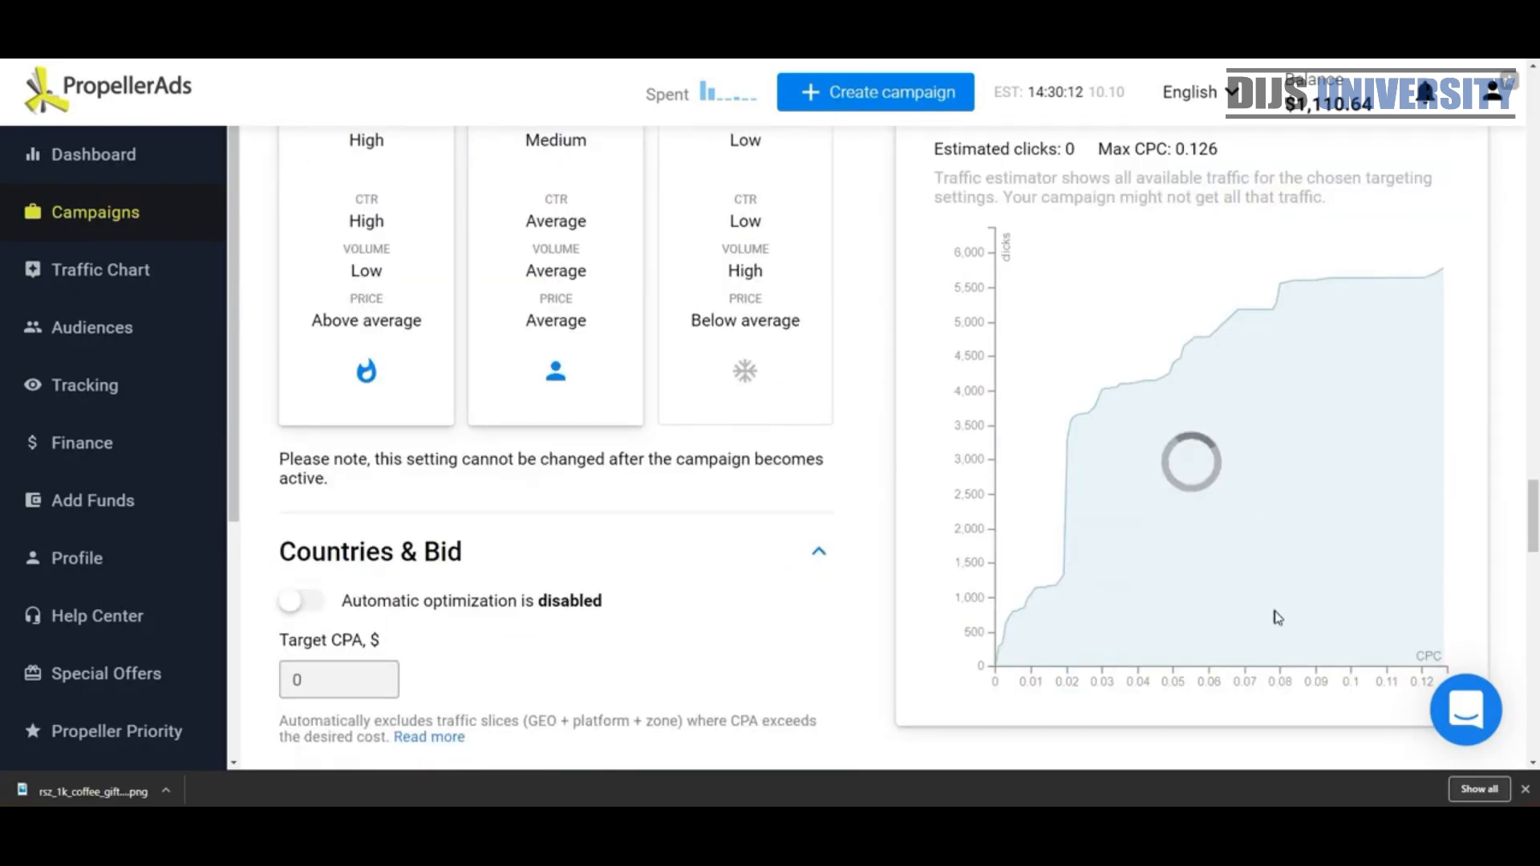
{"action": "scroll", "coordinate": [1278, 616], "scroll_direction": "up", "scroll_amount": 2}
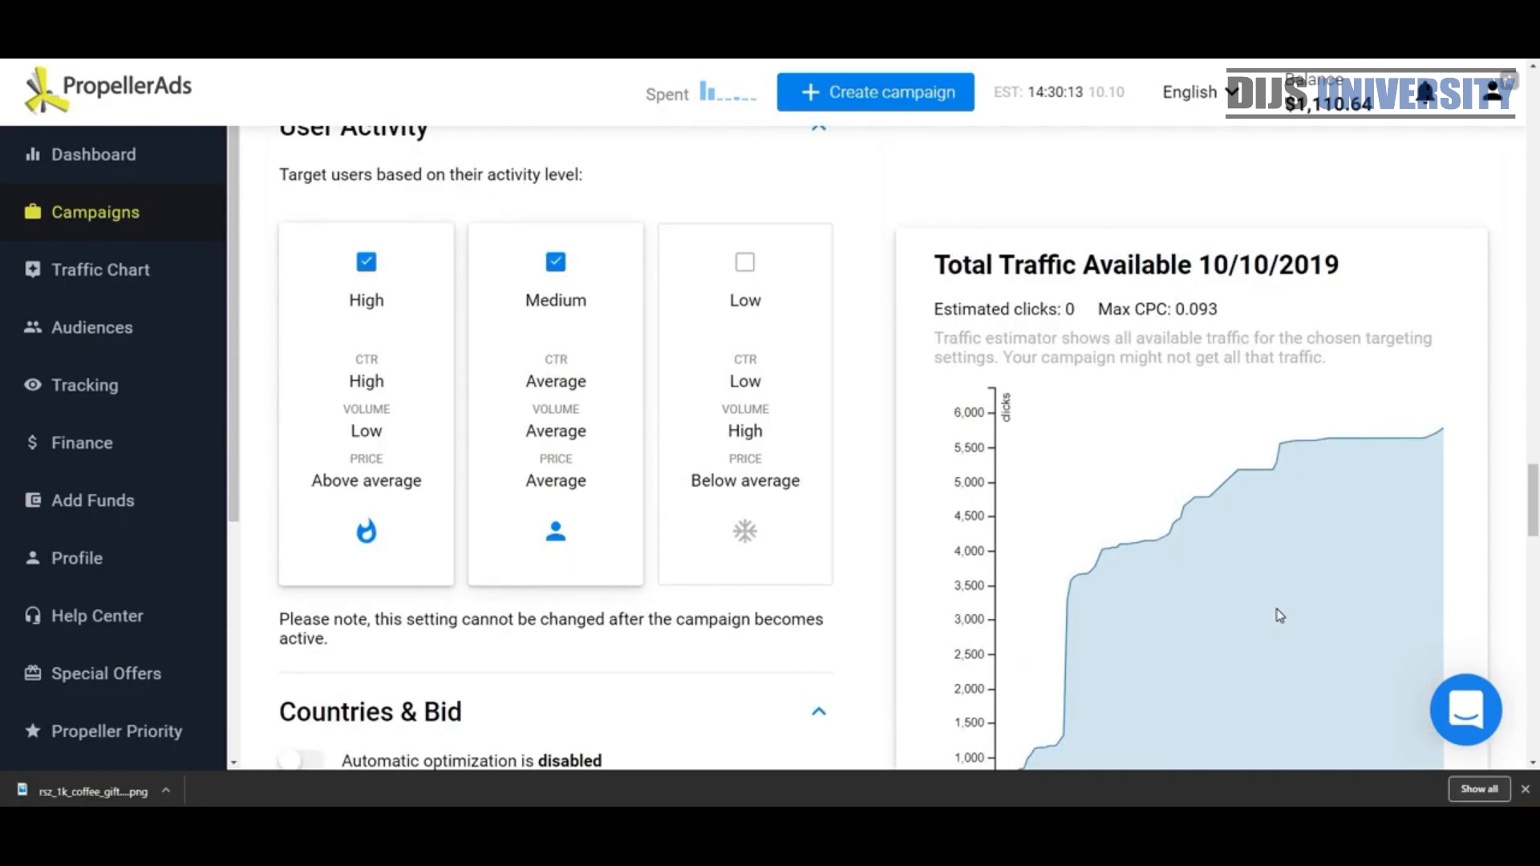
{"action": "scroll", "coordinate": [1279, 615], "scroll_direction": "down", "scroll_amount": 2}
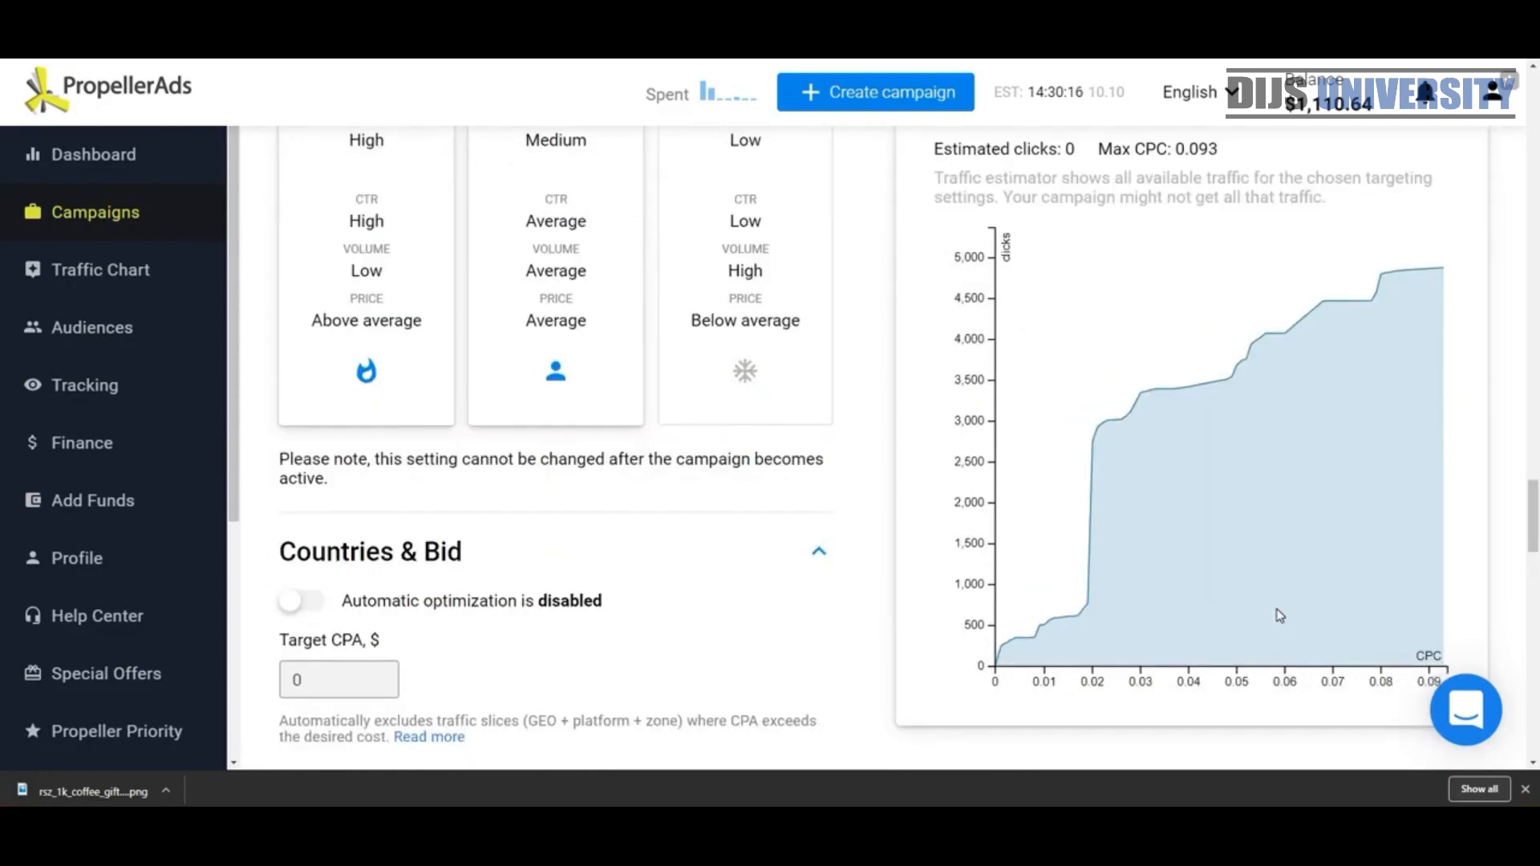
{"action": "mouse_move", "coordinate": [1089, 599]}
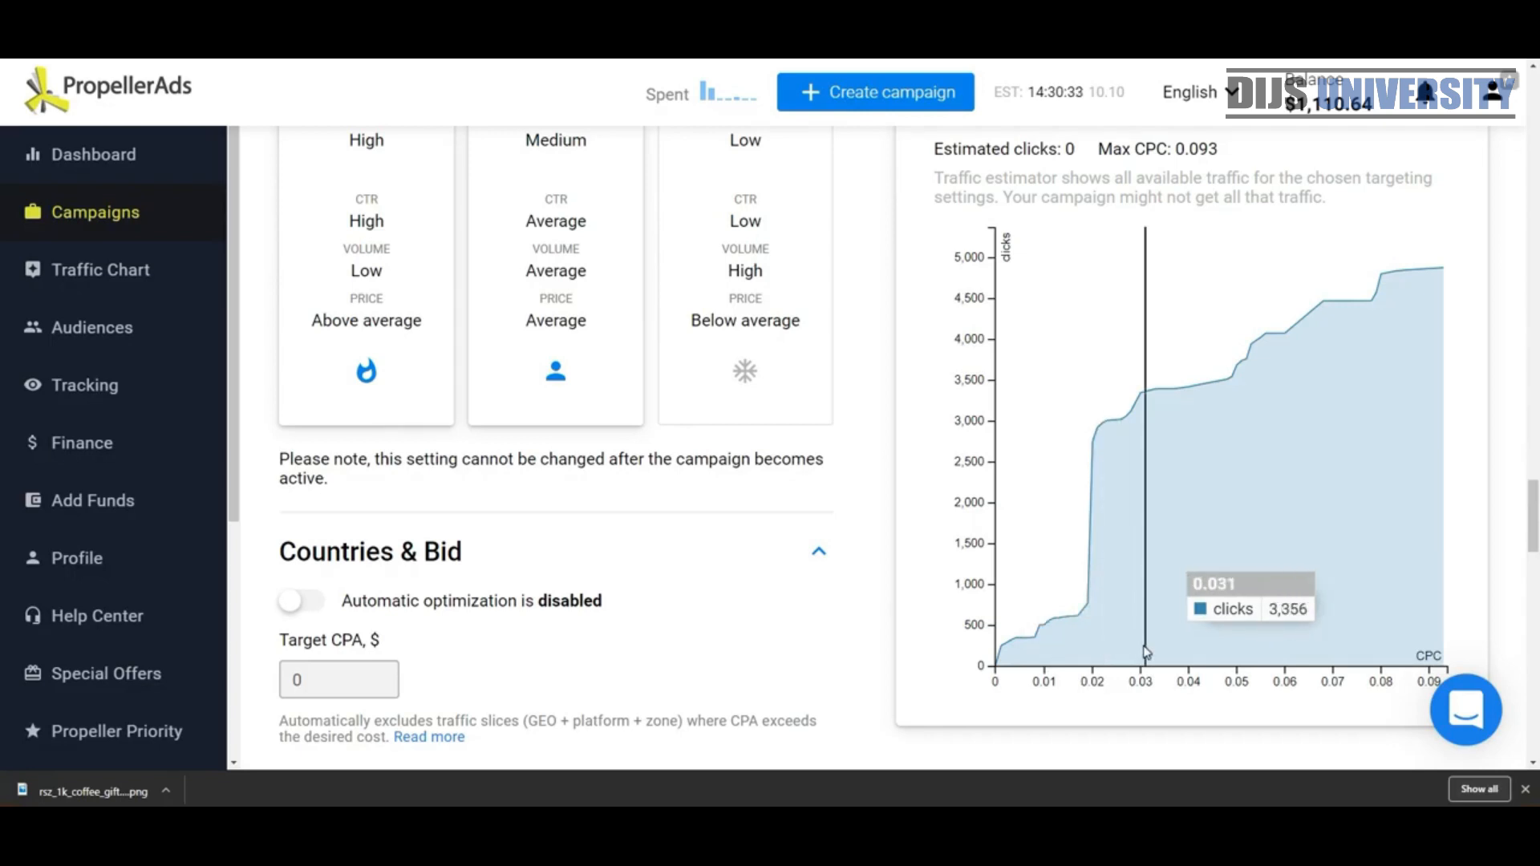
{"action": "scroll", "coordinate": [817, 653], "scroll_direction": "down", "scroll_amount": 7}
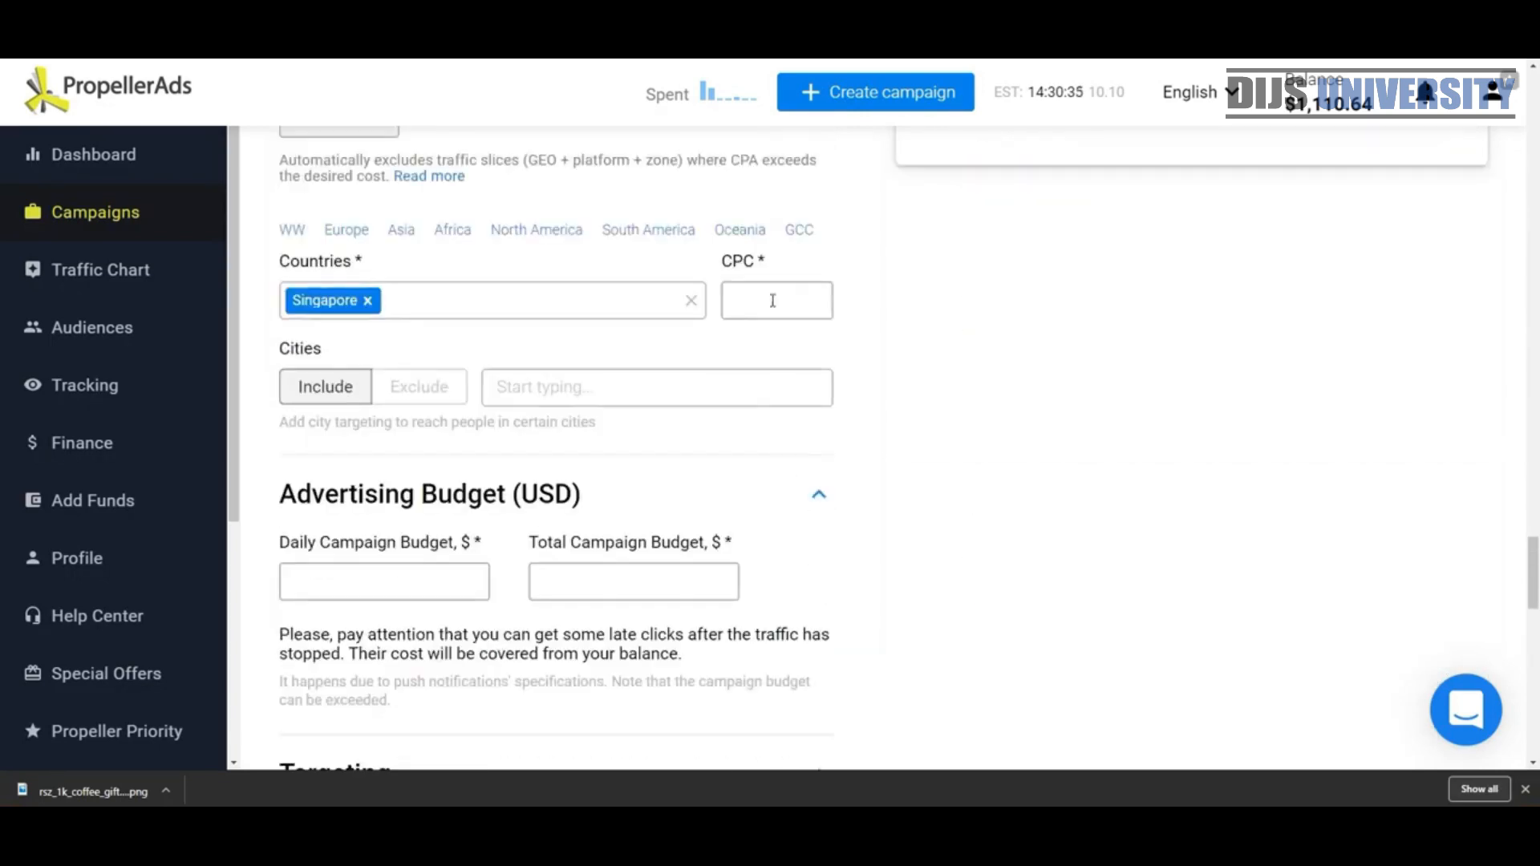
{"action": "left_click", "coordinate": [772, 300]}
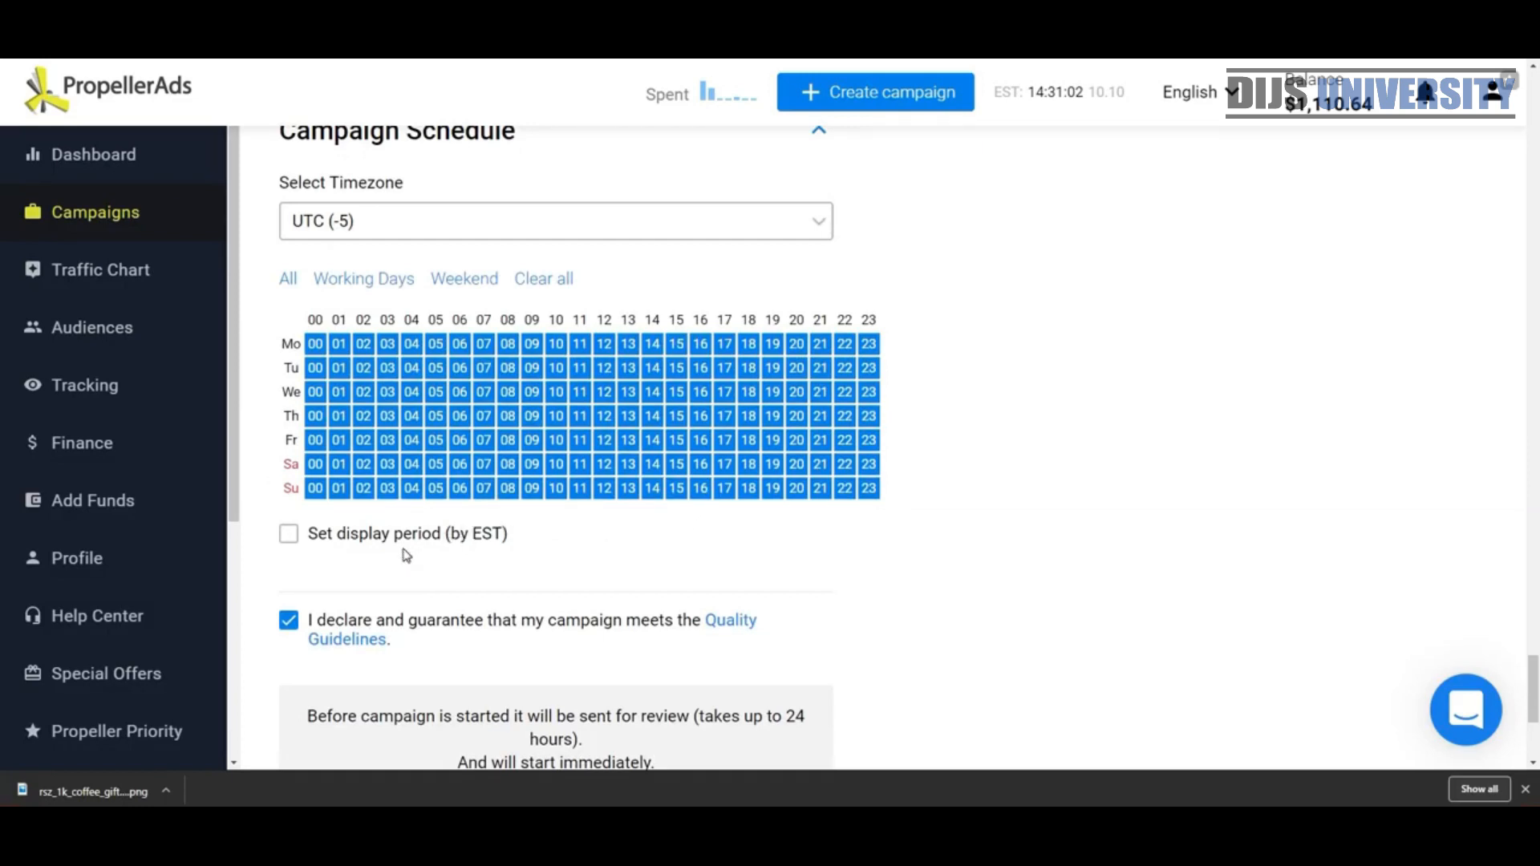
Set the campaign schedule's timezone to UTC (+12).
{"action": "left_click", "coordinate": [602, 232]}
{"action": "scroll", "coordinate": [474, 461], "scroll_direction": "down", "scroll_amount": 2}
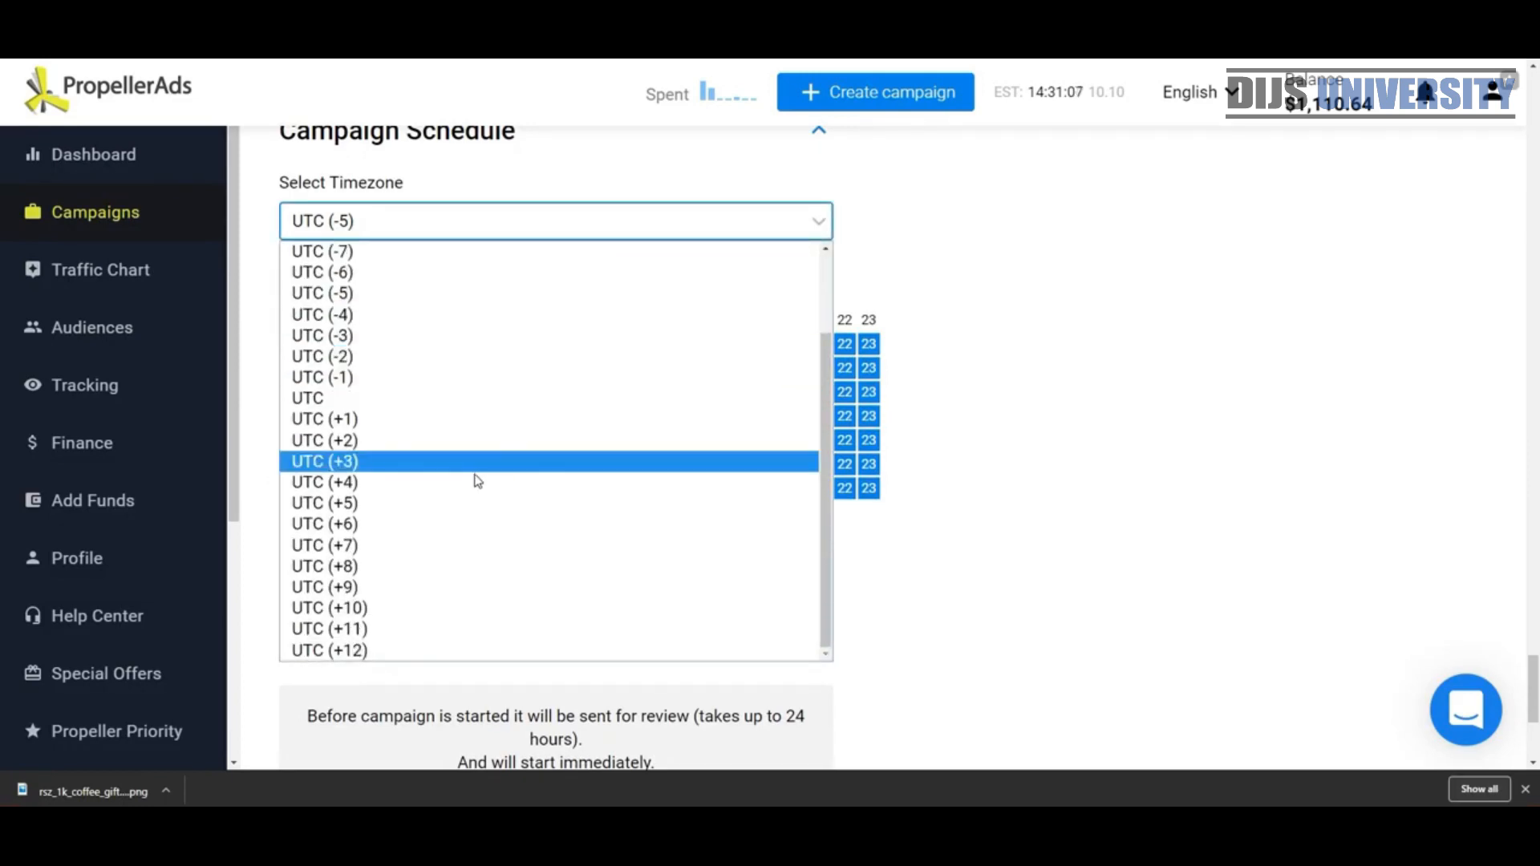
{"action": "left_click", "coordinate": [413, 649]}
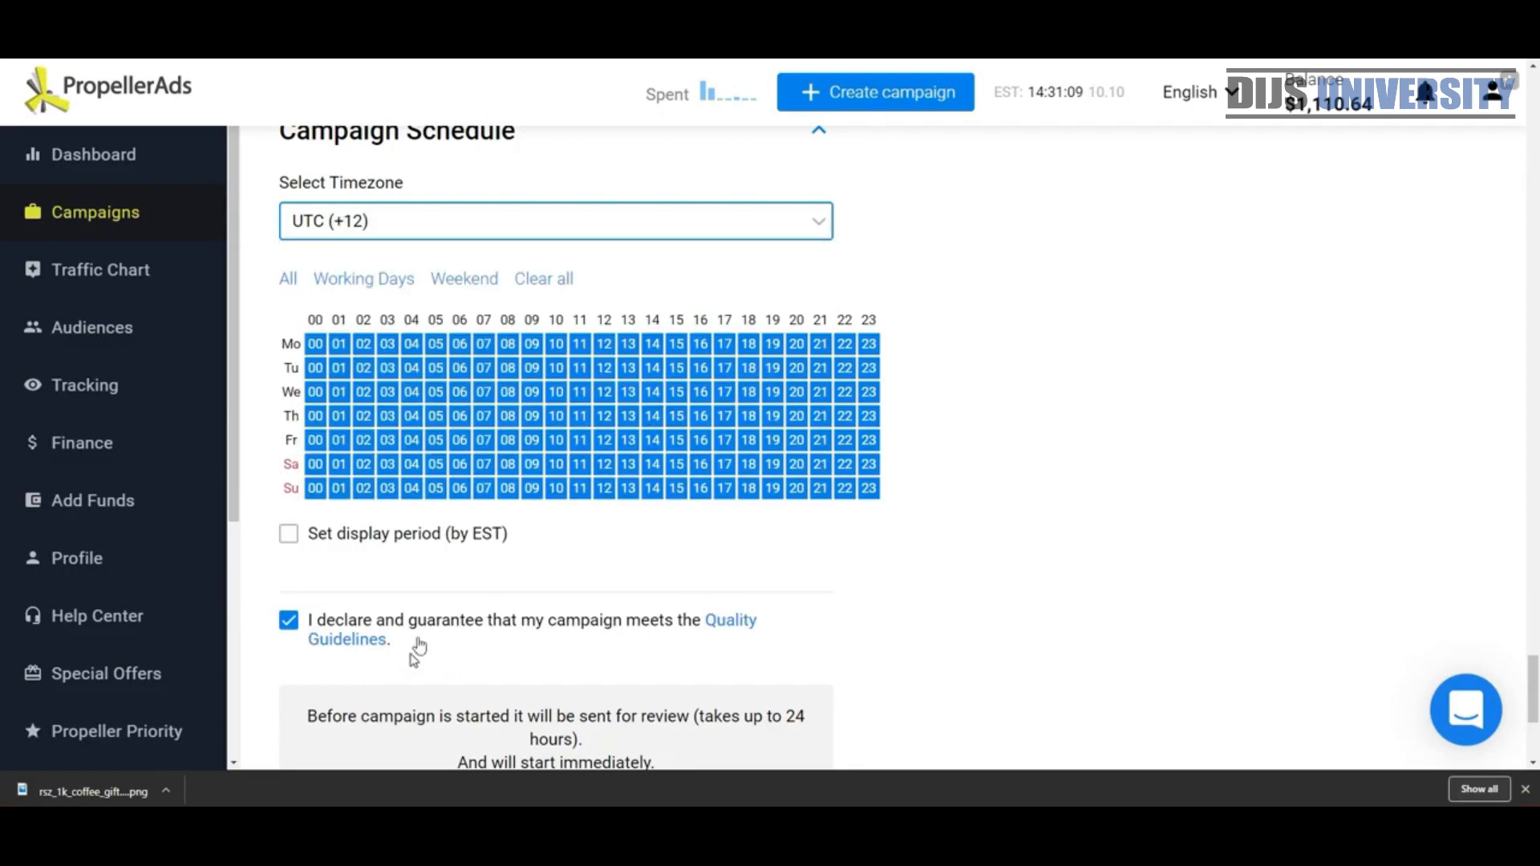